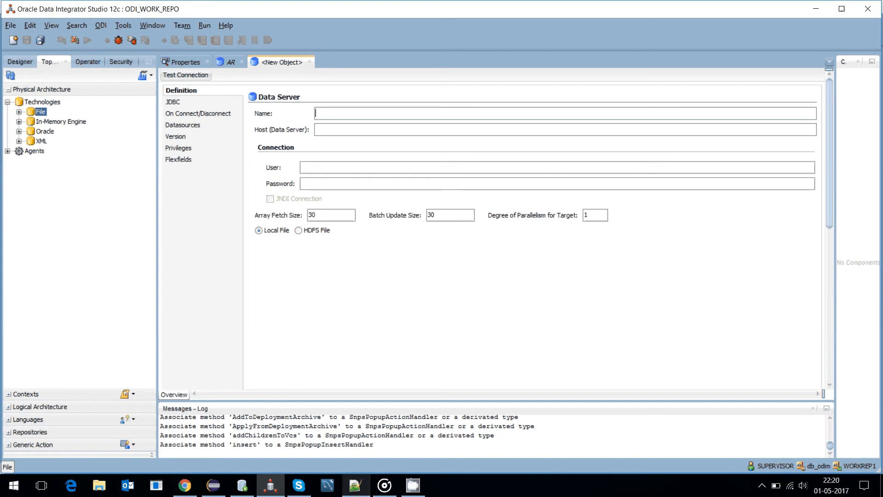
- Switch to Orders.txt in Notepad++ and examine the REC_CODE, ORDER_ID, CUSTOMER_ID and ORDER_DATE fields in line 1
{"action": "left_click", "coordinate": [355, 485]}
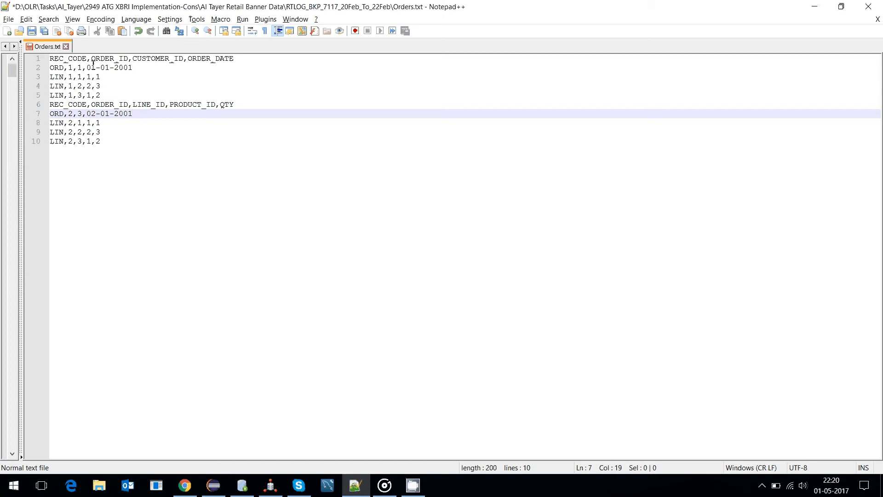
{"action": "left_click", "coordinate": [51, 59]}
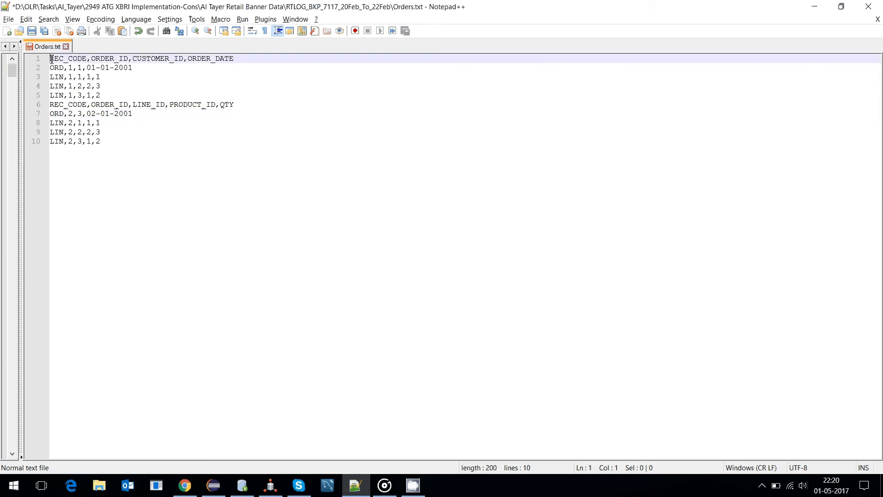
{"action": "left_click_drag", "start_coordinate": [52, 59], "coordinate": [88, 58]}
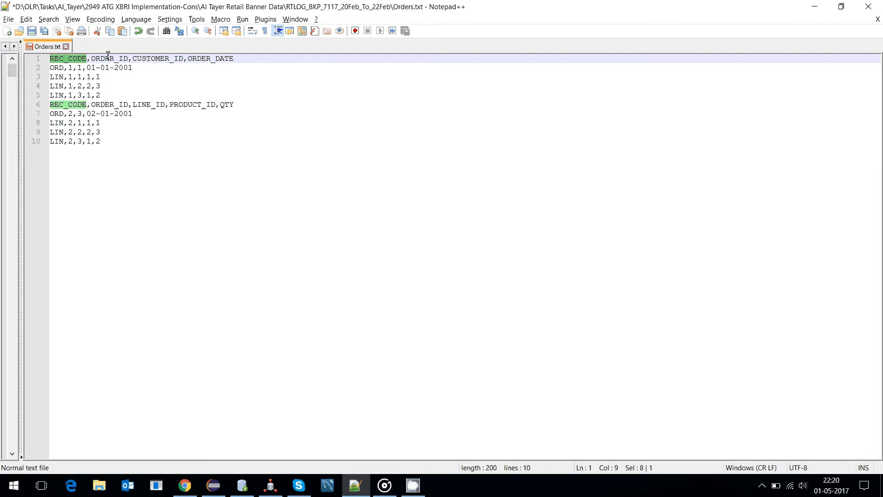
{"action": "double_click", "coordinate": [109, 56]}
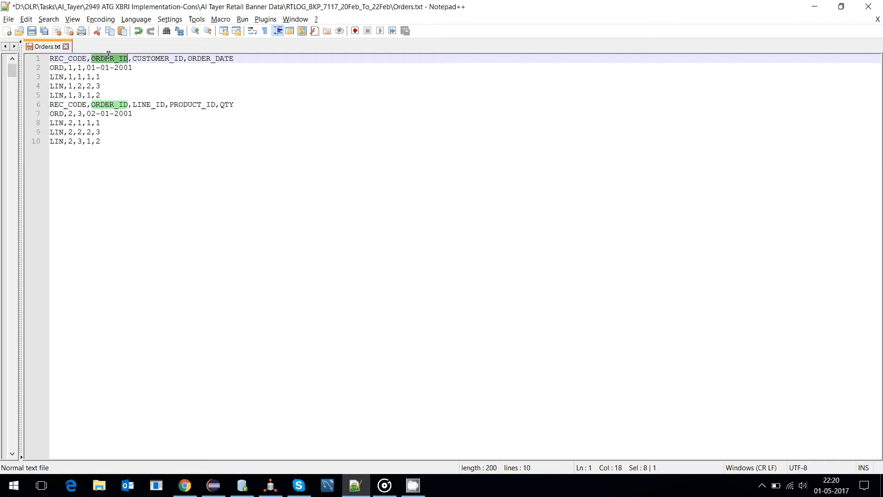
{"action": "double_click", "coordinate": [155, 58]}
{"action": "double_click", "coordinate": [210, 60]}
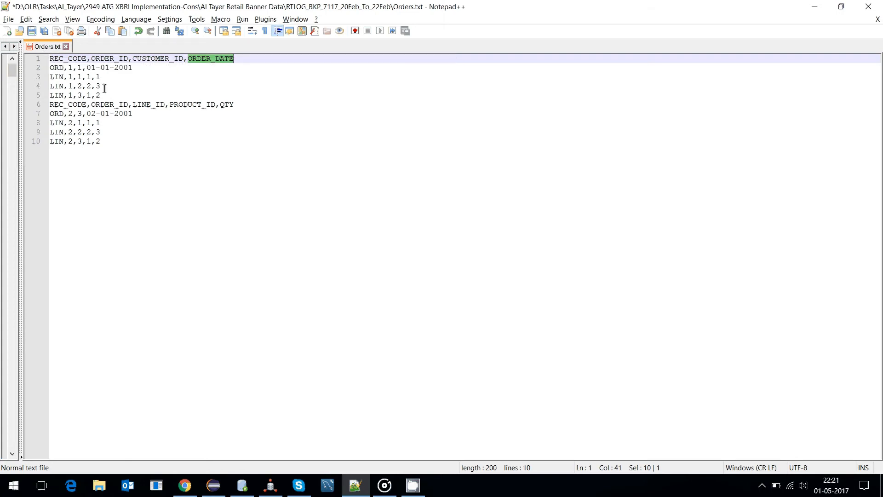
- Examine the two blocks of order records and the ORD and LIN record codes that start their rows
{"action": "left_click_drag", "start_coordinate": [124, 96], "coordinate": [65, 68]}
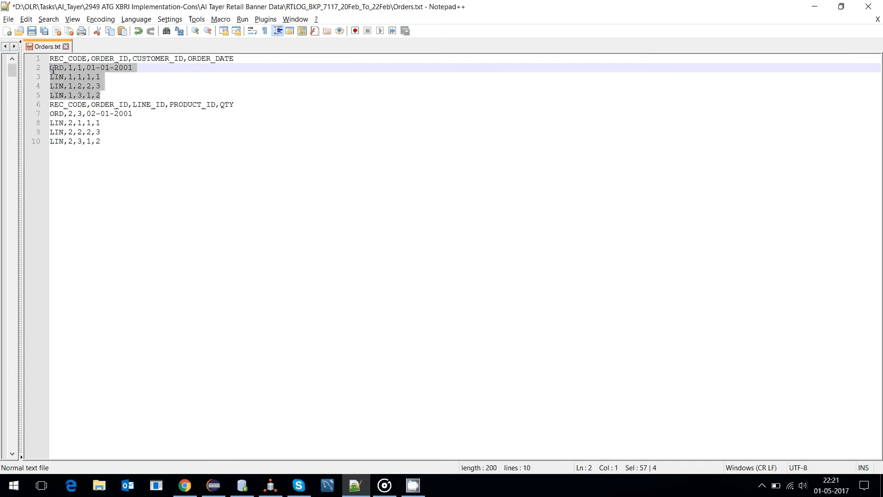
{"action": "left_click_drag", "start_coordinate": [115, 141], "coordinate": [50, 104]}
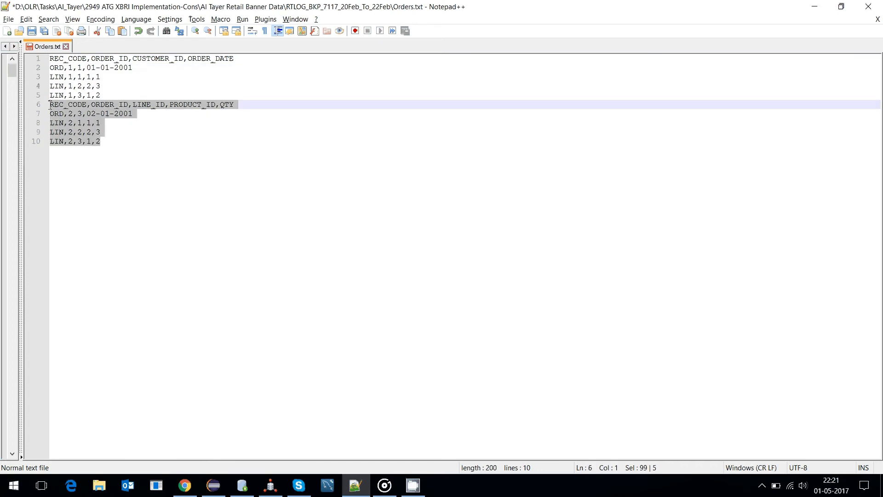
{"action": "left_click", "coordinate": [94, 95]}
{"action": "left_click", "coordinate": [57, 69]}
{"action": "double_click", "coordinate": [57, 69]}
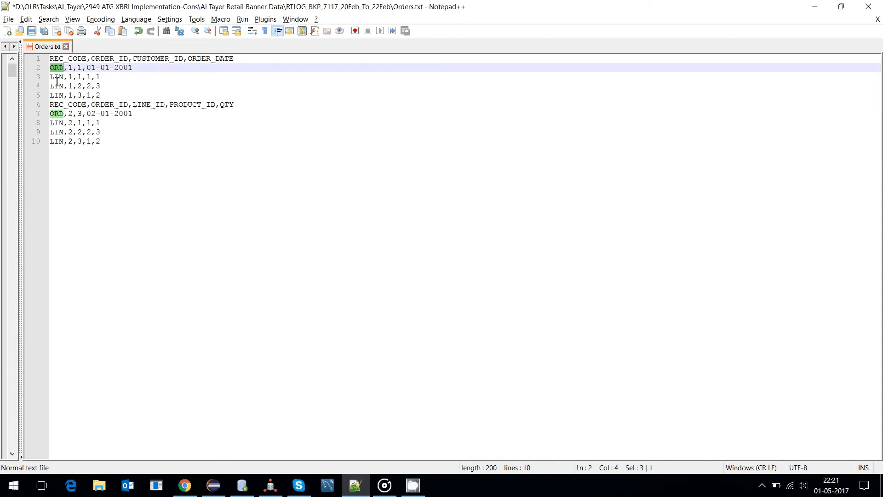
{"action": "double_click", "coordinate": [57, 78]}
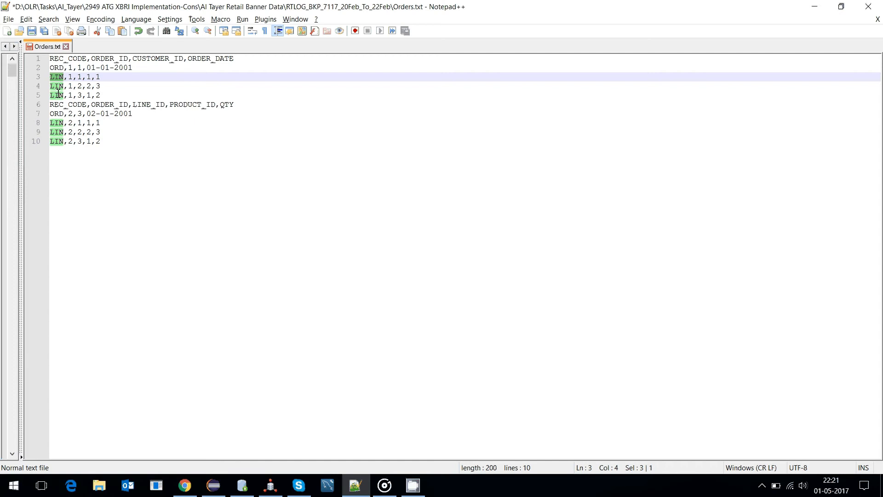
{"action": "double_click", "coordinate": [59, 68]}
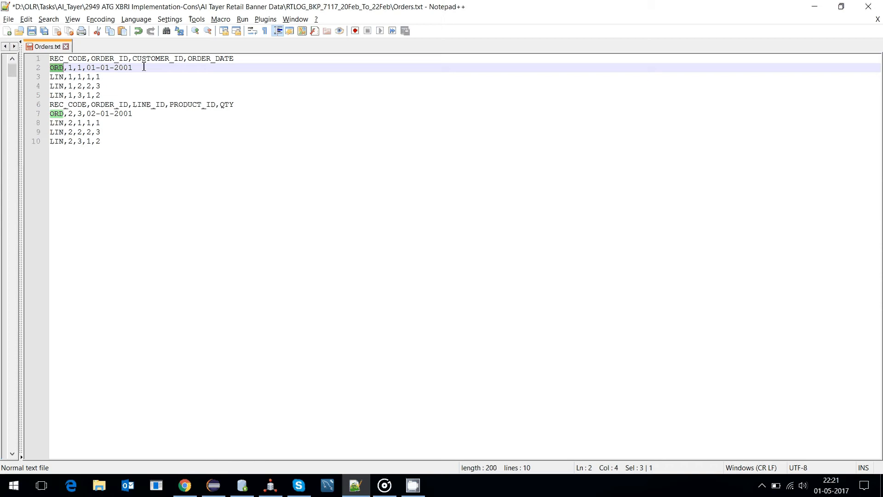
- Compare the ORD row on line 2 with the header on line 1, and its record code with the LIN rows below
{"action": "left_click_drag", "start_coordinate": [143, 68], "coordinate": [46, 68]}
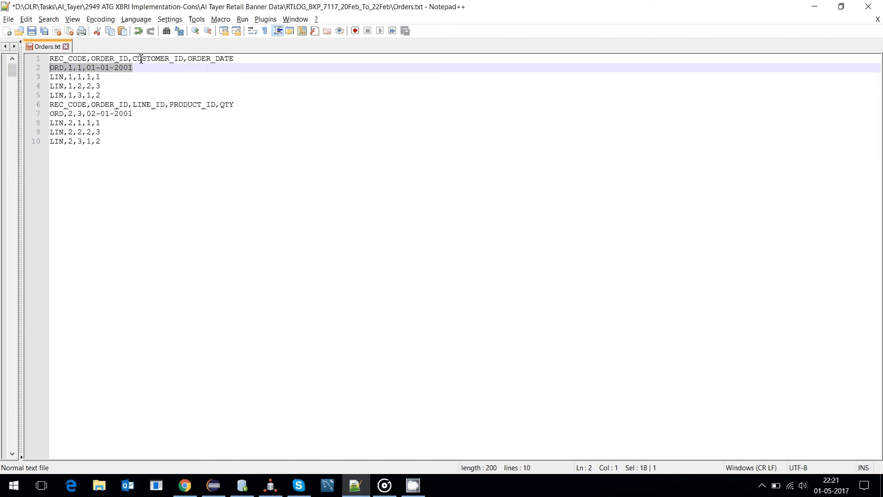
{"action": "left_click_drag", "start_coordinate": [252, 58], "coordinate": [47, 58]}
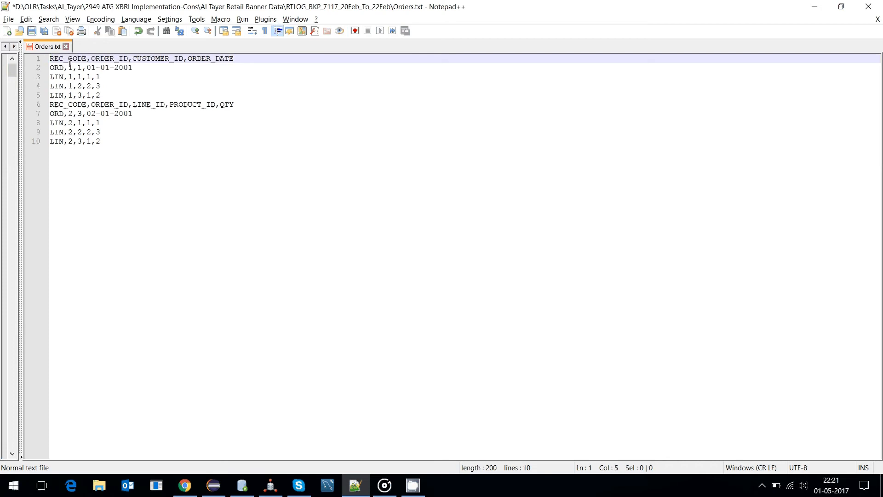
{"action": "double_click", "coordinate": [66, 62]}
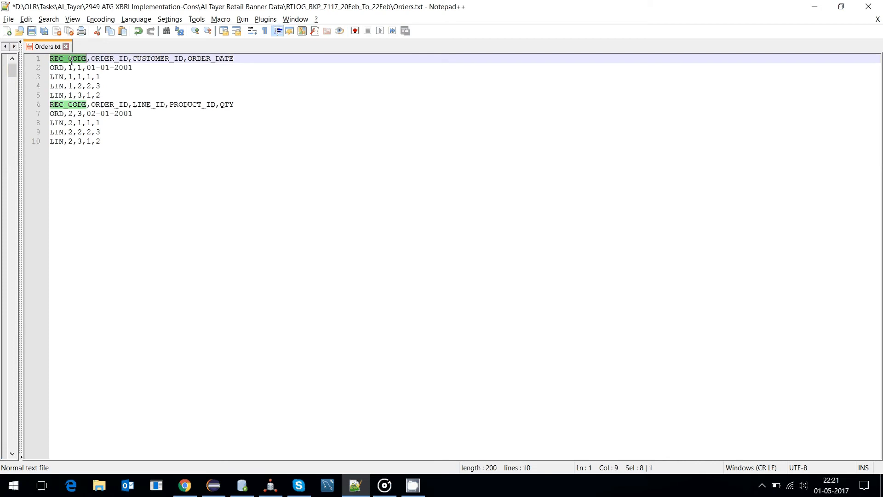
{"action": "double_click", "coordinate": [60, 69]}
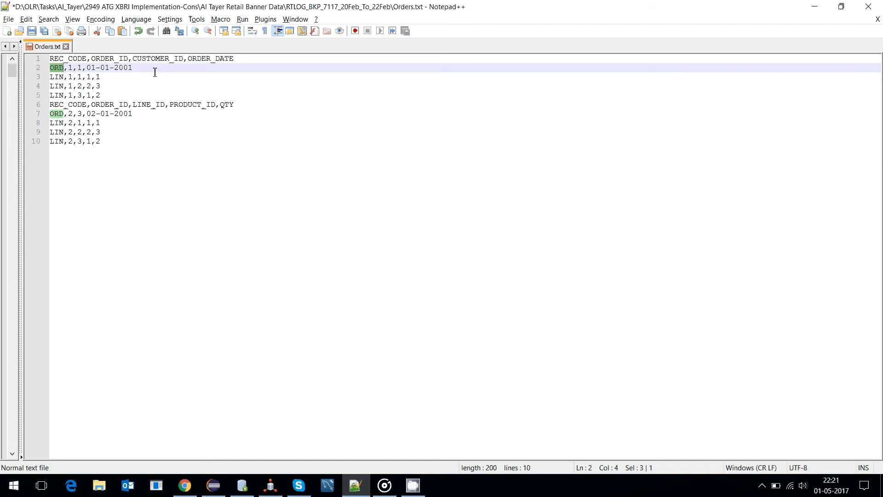
{"action": "left_click", "coordinate": [63, 79]}
{"action": "key", "text": "shift+Down"}
{"action": "key", "text": "shift+Down"}
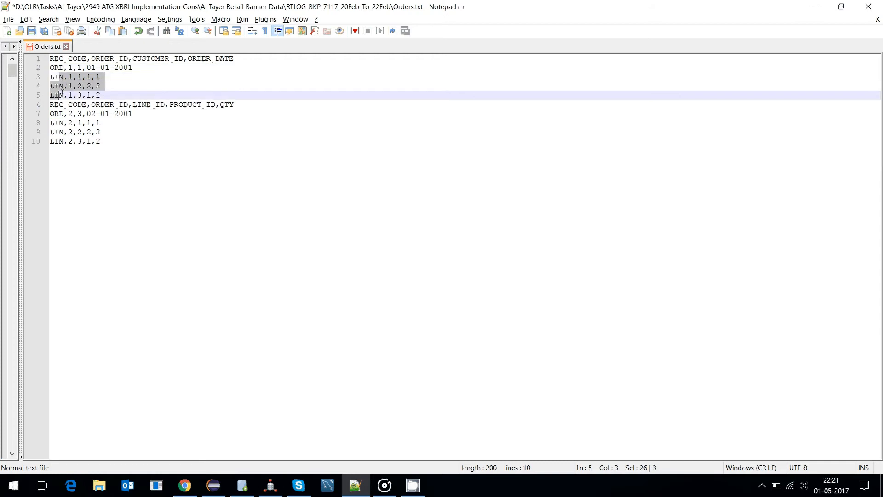
{"action": "double_click", "coordinate": [62, 67]}
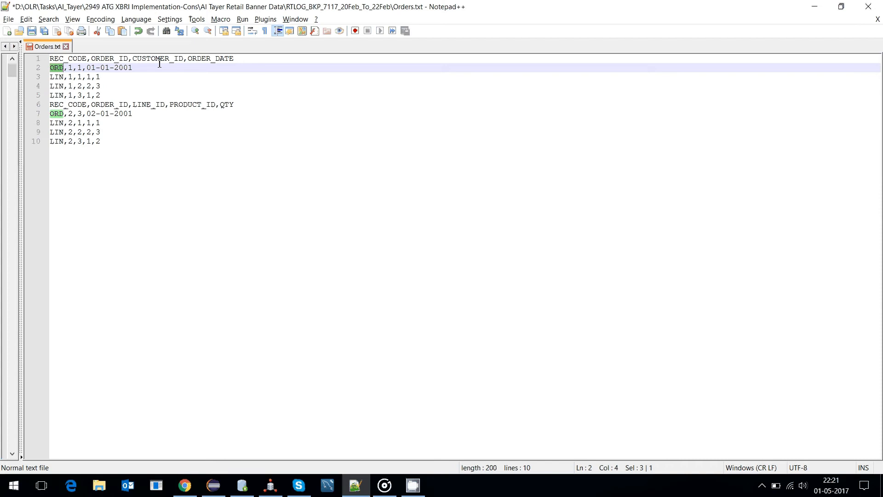
{"action": "double_click", "coordinate": [55, 77]}
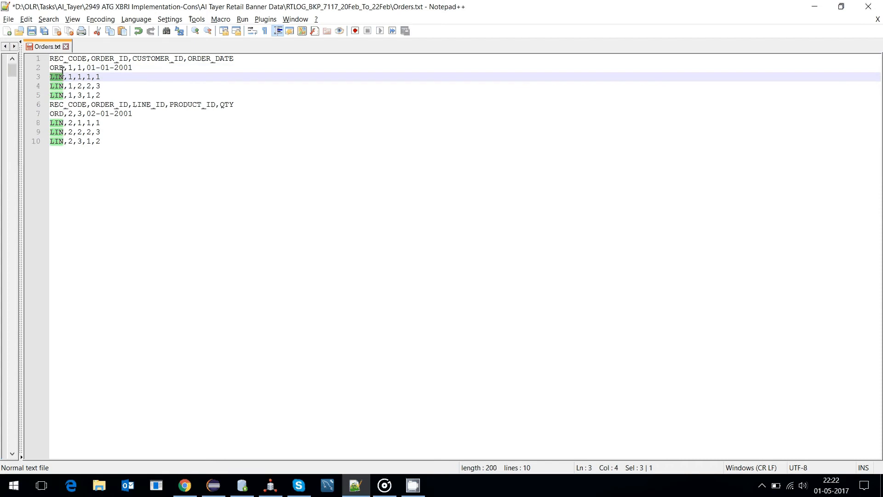
{"action": "double_click", "coordinate": [60, 68]}
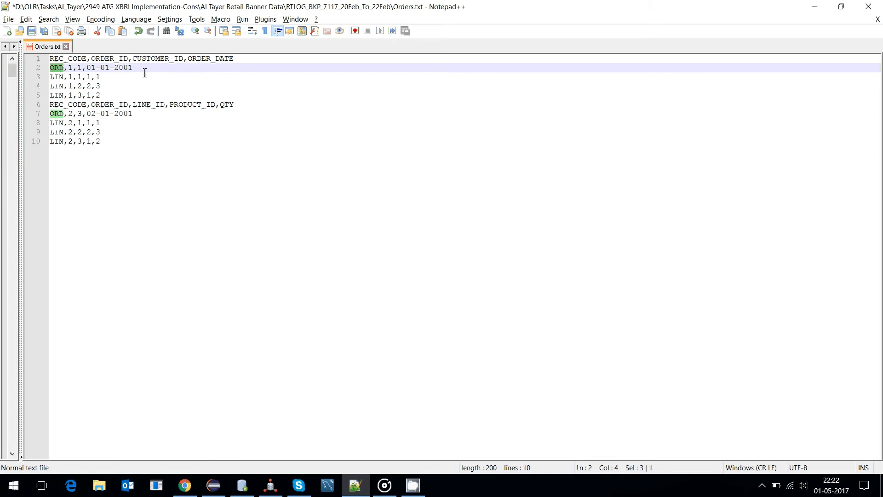
- Match the values of the ORD row on line 2 to the REC_CODE, ORDER_ID, CUSTOMER_ID and ORDER_DATE columns of line 1
{"action": "left_click_drag", "start_coordinate": [143, 69], "coordinate": [48, 72]}
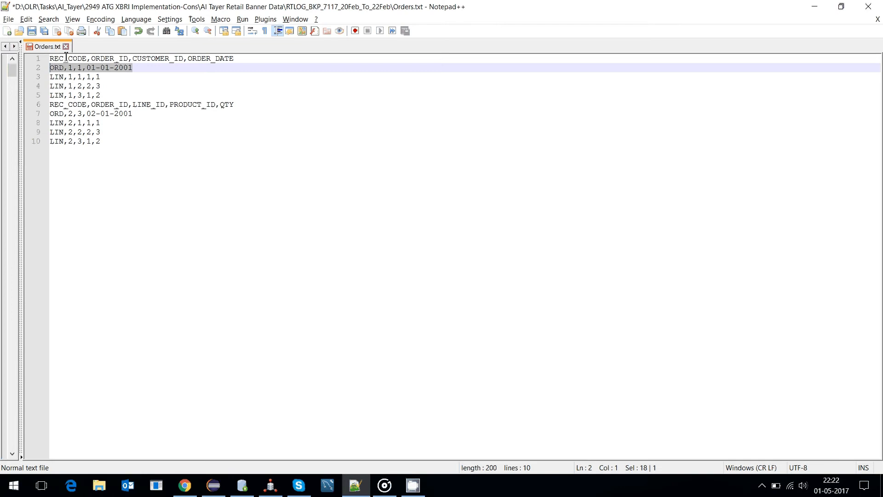
{"action": "double_click", "coordinate": [66, 58]}
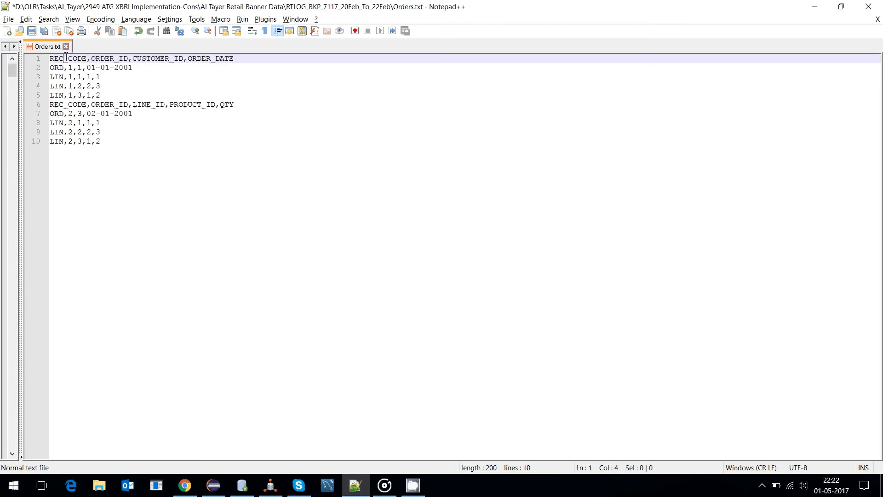
{"action": "double_click", "coordinate": [107, 59]}
{"action": "double_click", "coordinate": [149, 58]}
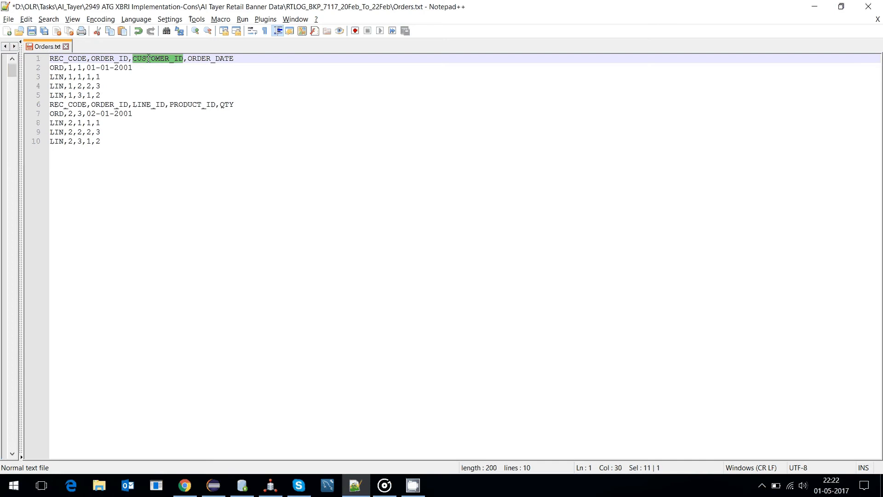
{"action": "double_click", "coordinate": [207, 58]}
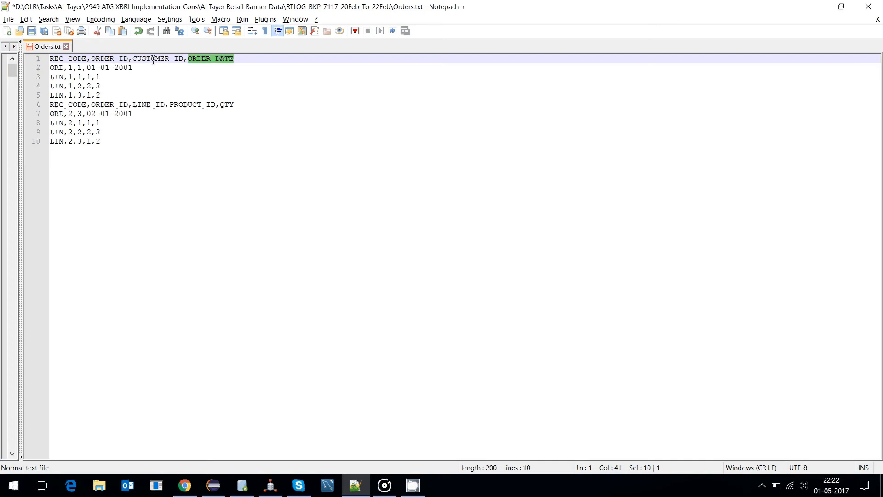
{"action": "double_click", "coordinate": [66, 59]}
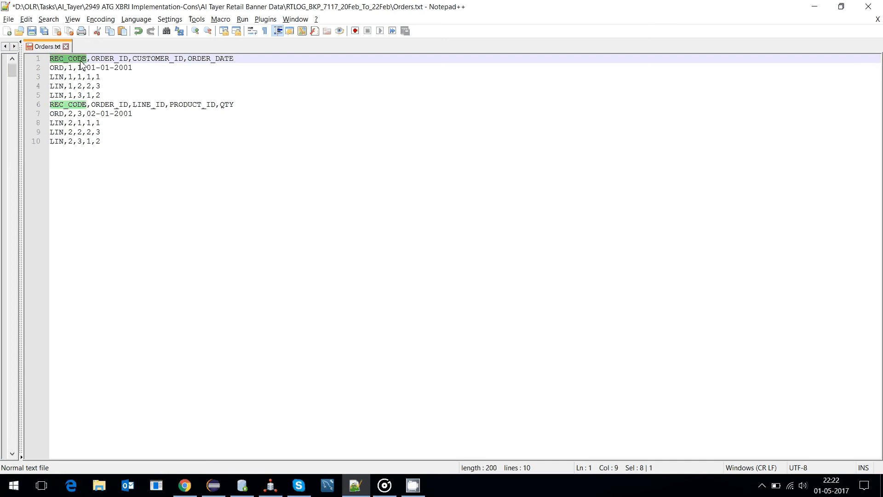
{"action": "double_click", "coordinate": [57, 68]}
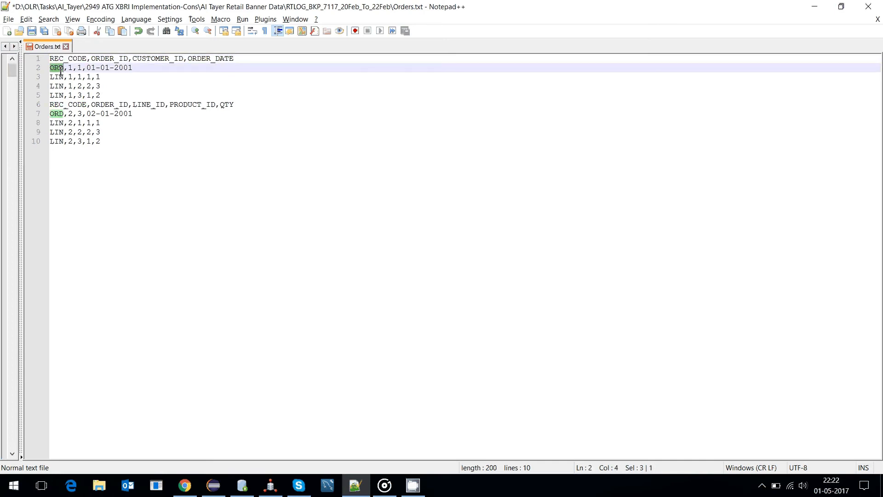
{"action": "double_click", "coordinate": [94, 58]}
{"action": "left_click", "coordinate": [69, 68]}
{"action": "double_click", "coordinate": [147, 58]}
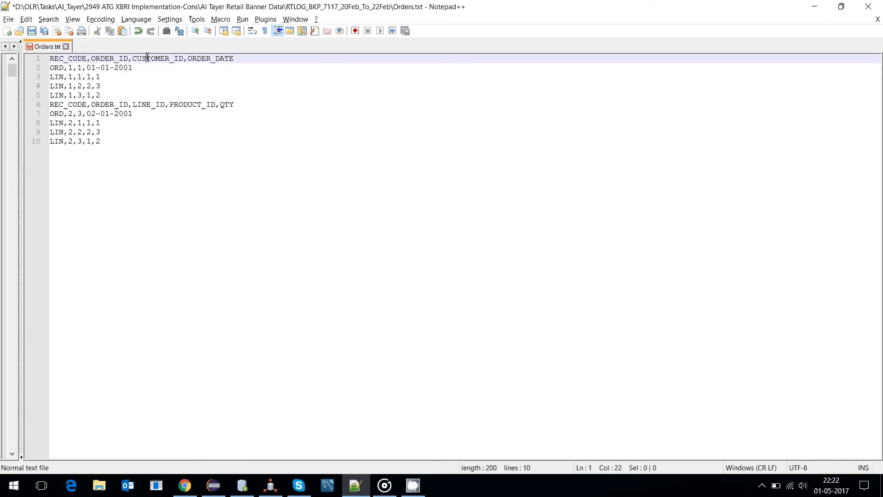
{"action": "double_click", "coordinate": [80, 68]}
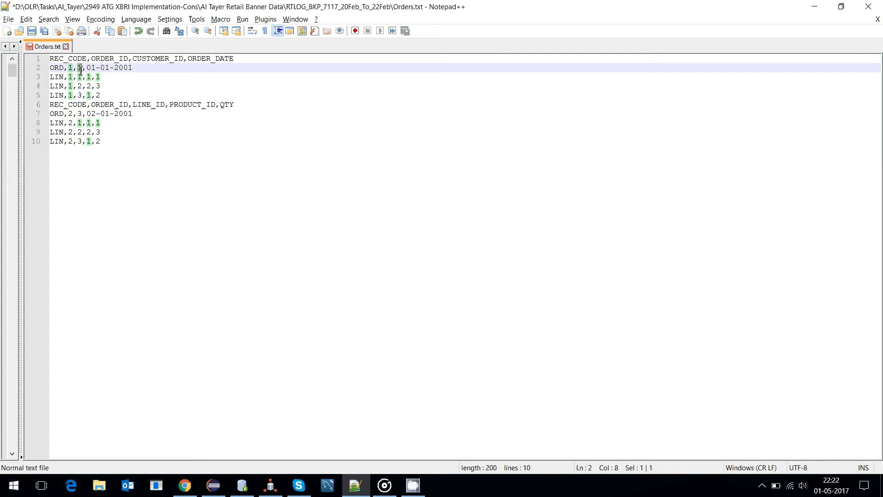
{"action": "left_click", "coordinate": [206, 60]}
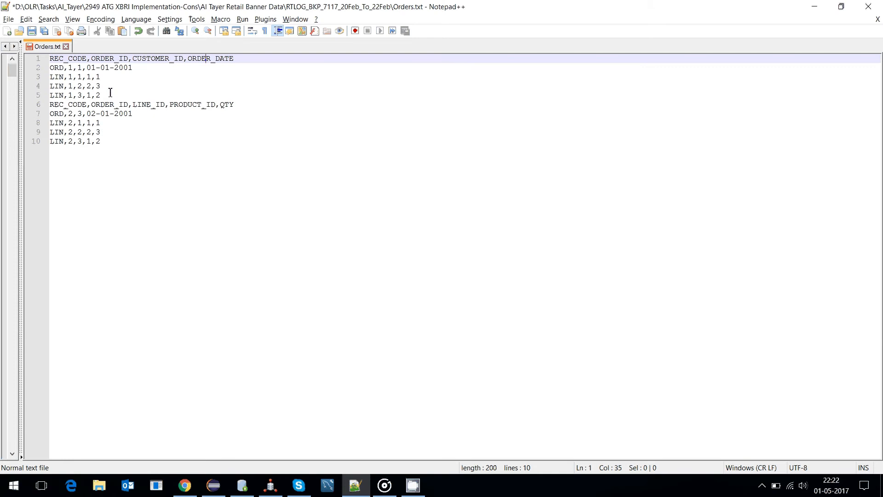
- Match the LIN rows on lines 3 to 5 to the REC_CODE and ORDER_ID columns of the header on line 6
{"action": "left_click_drag", "start_coordinate": [110, 92], "coordinate": [47, 77]}
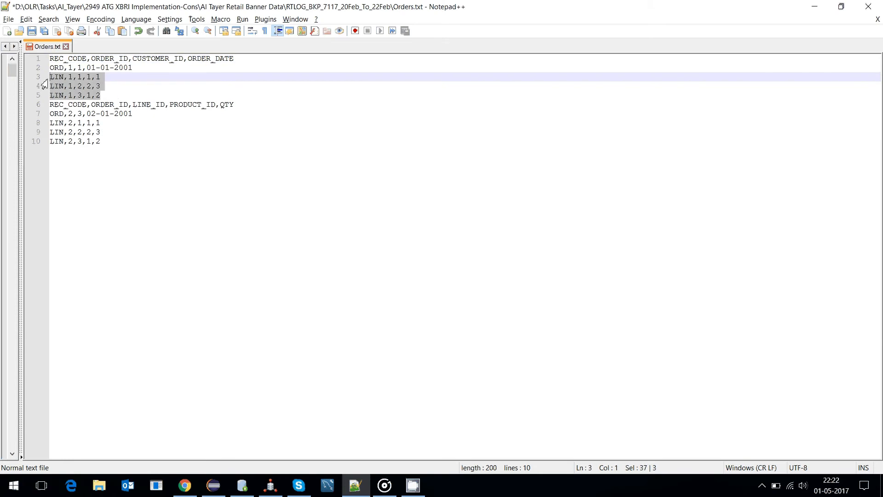
{"action": "left_click_drag", "start_coordinate": [234, 106], "coordinate": [49, 104]}
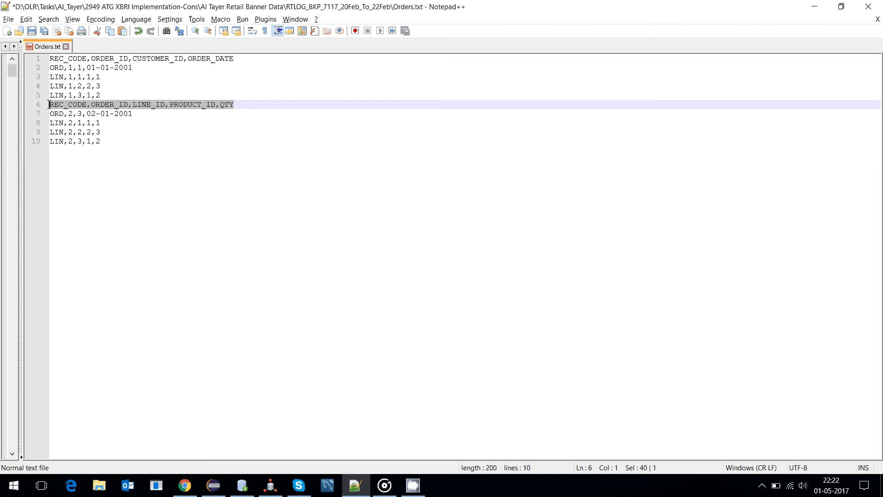
{"action": "double_click", "coordinate": [69, 106]}
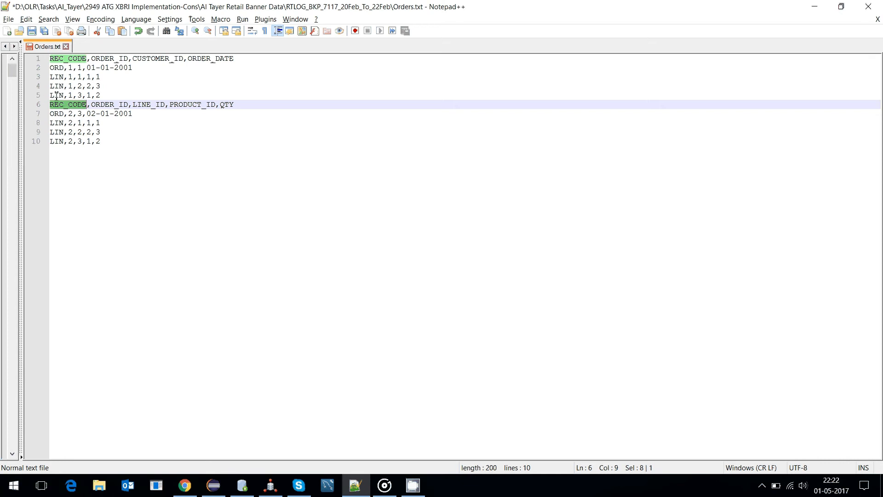
{"action": "double_click", "coordinate": [56, 95]}
{"action": "double_click", "coordinate": [114, 105]}
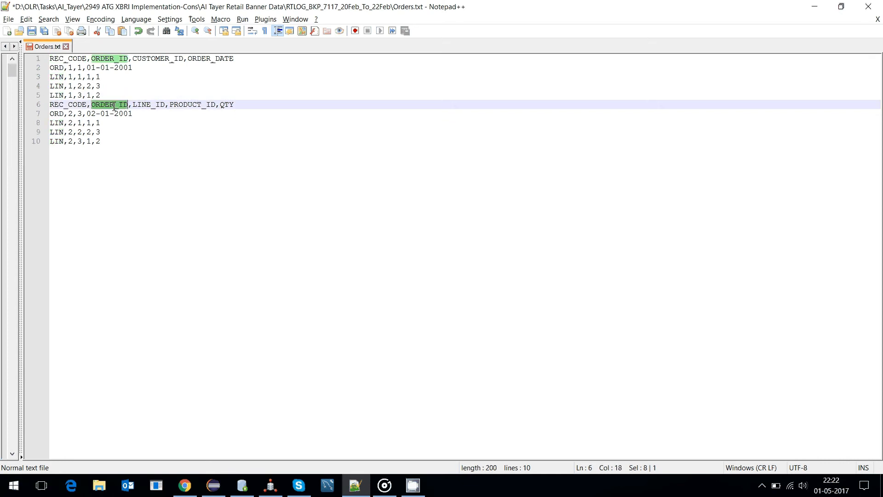
{"action": "left_click", "coordinate": [72, 76]}
{"action": "double_click", "coordinate": [71, 77]}
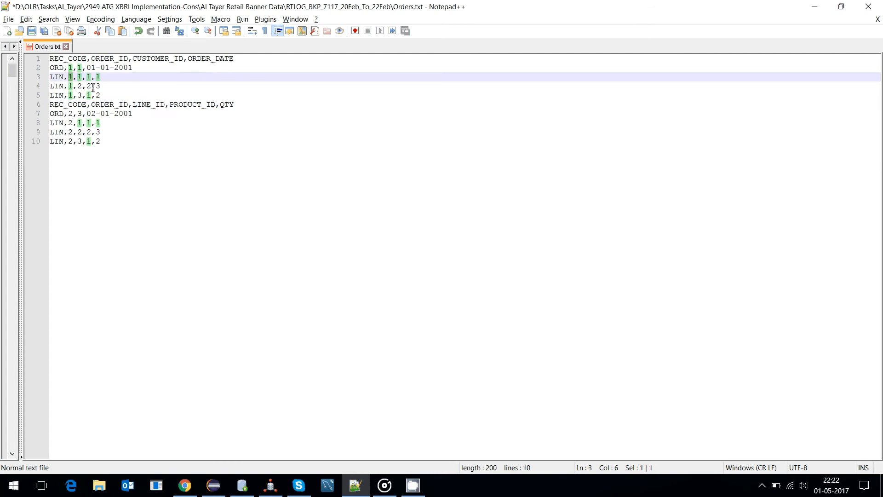
- Compare the LINE_ID column of line 6 with the third value of the LIN rows in both order blocks
{"action": "double_click", "coordinate": [151, 106]}
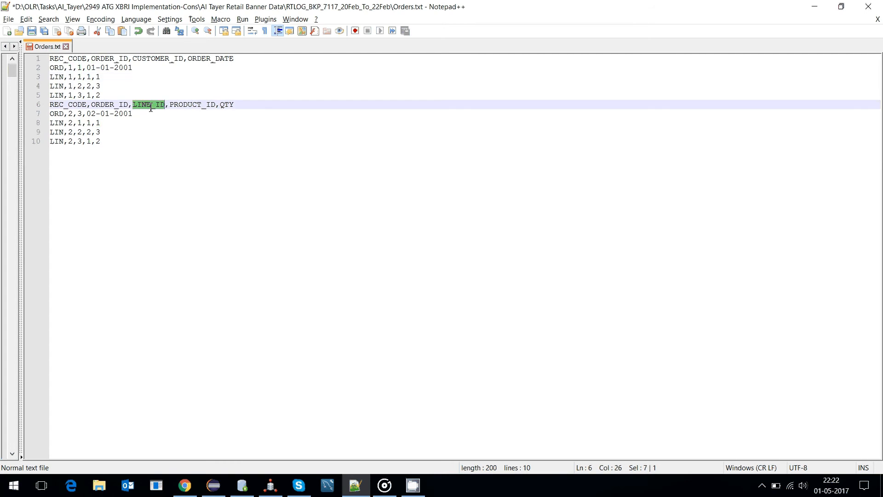
{"action": "double_click", "coordinate": [81, 77]}
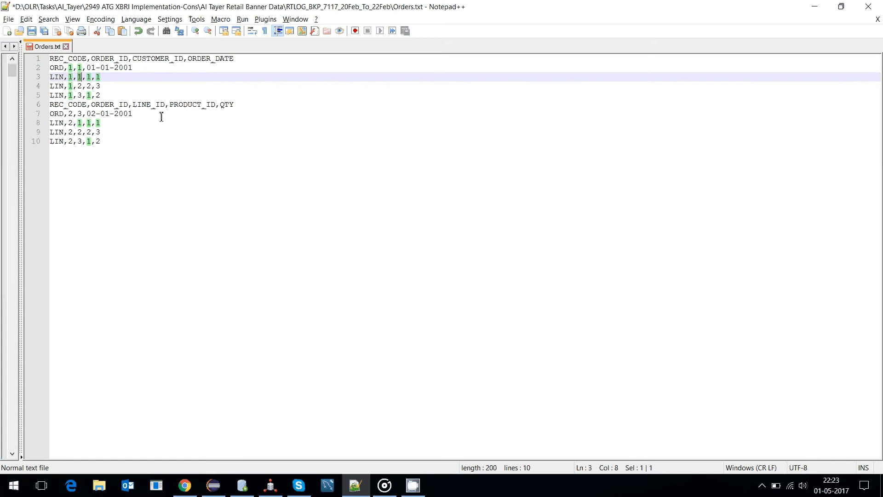
{"action": "left_click", "coordinate": [79, 86]}
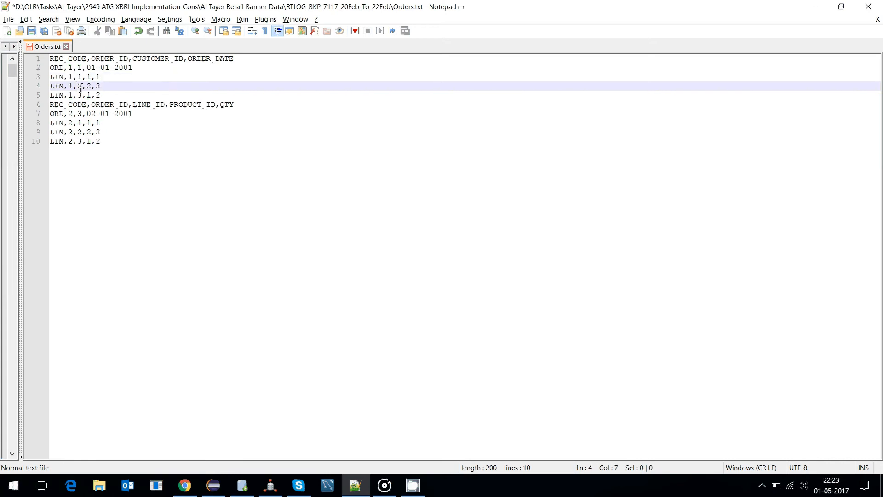
{"action": "double_click", "coordinate": [79, 86]}
{"action": "double_click", "coordinate": [79, 95]}
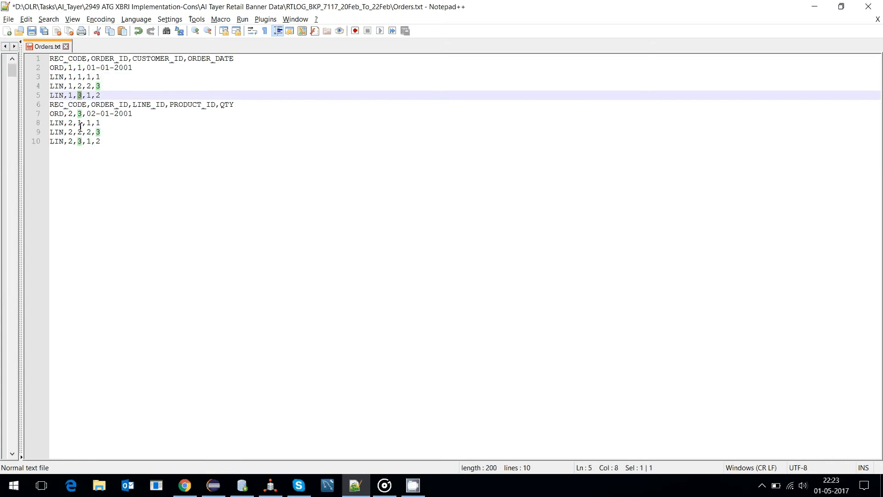
{"action": "double_click", "coordinate": [80, 123]}
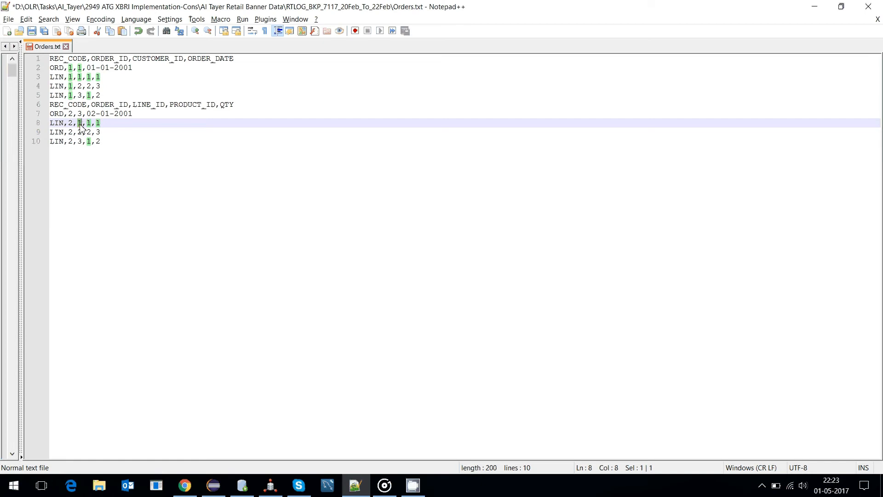
{"action": "left_click", "coordinate": [78, 132]}
{"action": "left_click", "coordinate": [81, 145]}
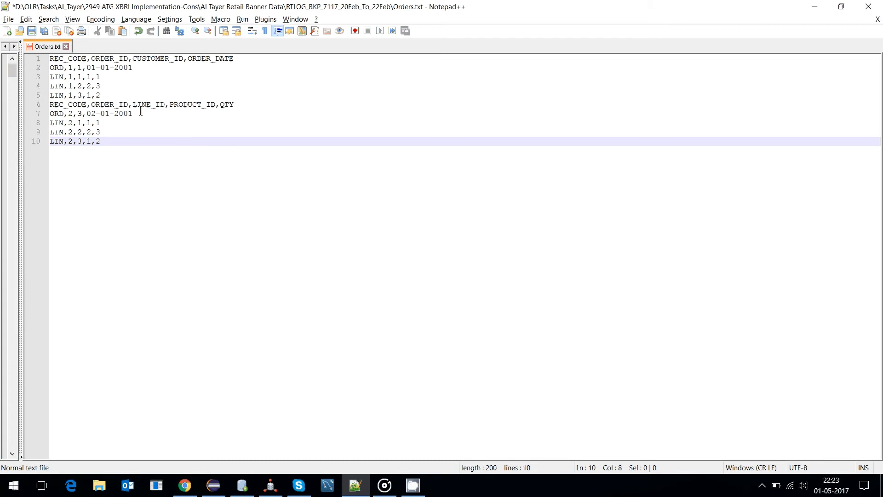
- Match the PRODUCT_ID and QTY columns of line 6 to the last two values of the LIN row on line 3
{"action": "double_click", "coordinate": [189, 105]}
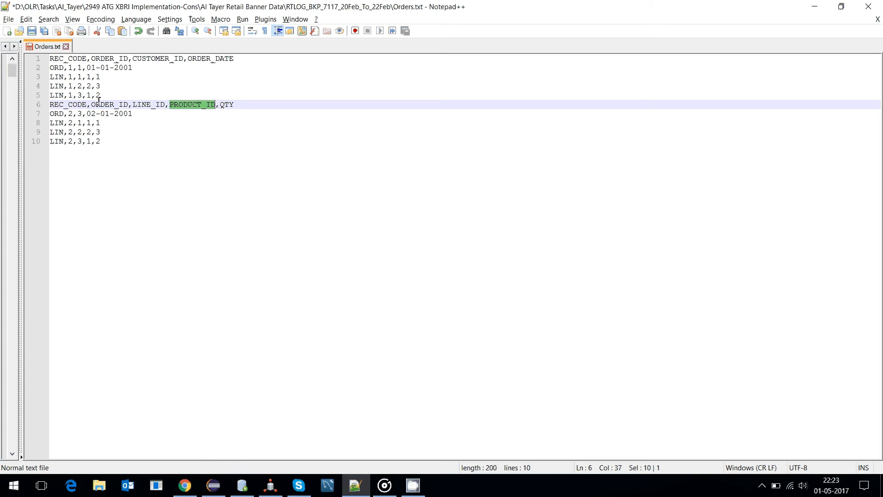
{"action": "double_click", "coordinate": [241, 112]}
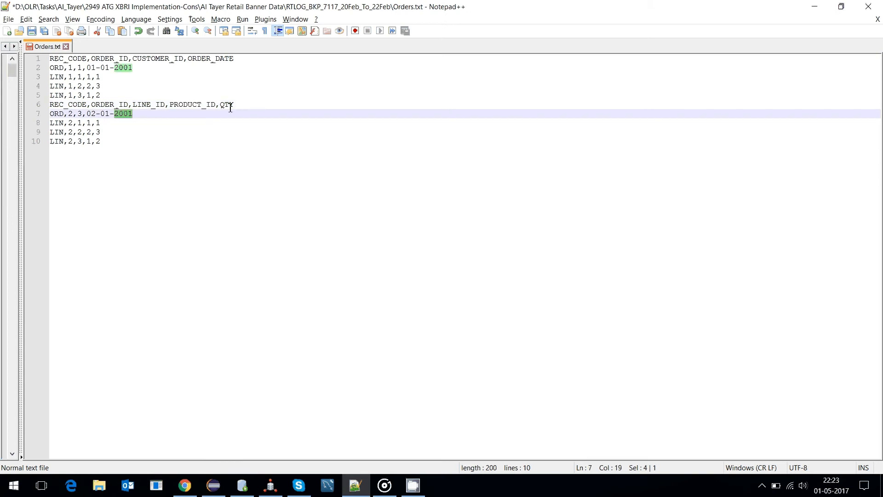
{"action": "double_click", "coordinate": [228, 106]}
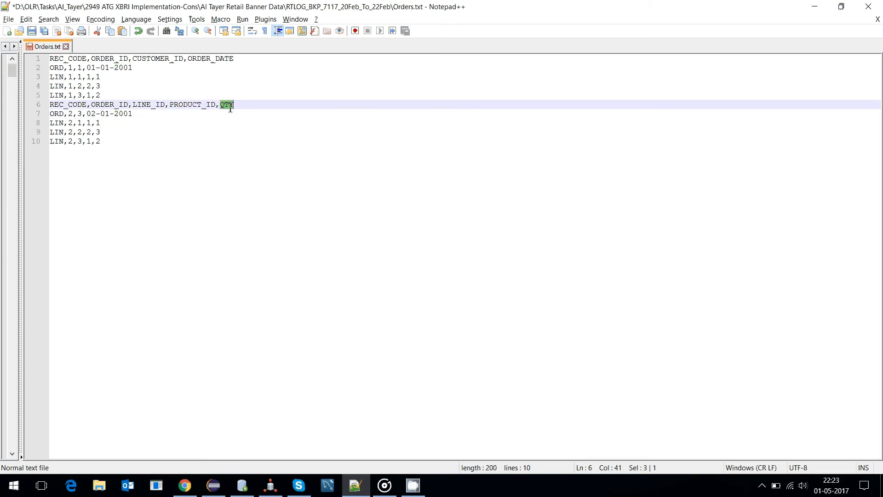
{"action": "double_click", "coordinate": [100, 77]}
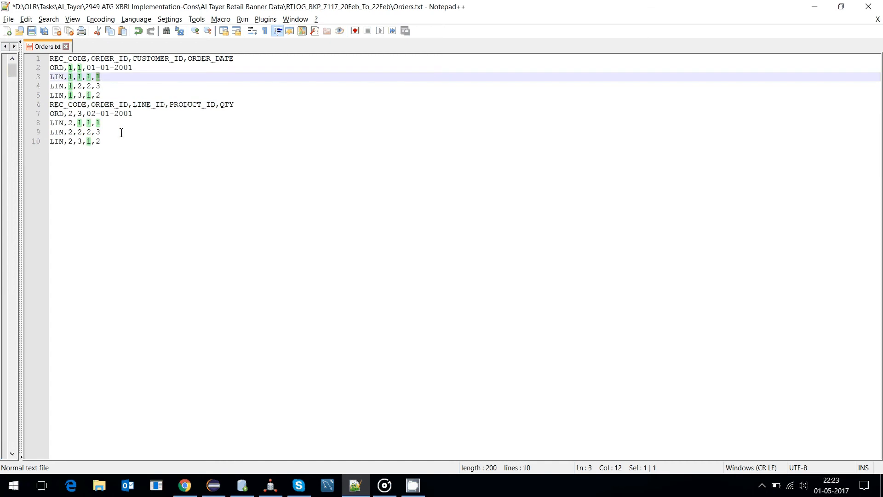
- Review all ten lines of Orders.txt together as one file holding both record types
{"action": "left_click_drag", "start_coordinate": [122, 148], "coordinate": [49, 58]}
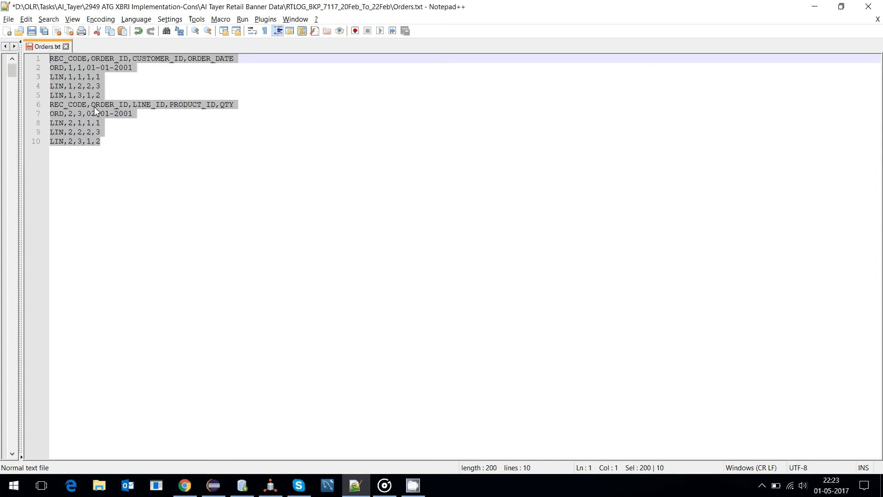
{"action": "left_click", "coordinate": [123, 148]}
{"action": "left_click_drag", "start_coordinate": [124, 153], "coordinate": [53, 60]}
{"action": "left_click", "coordinate": [95, 95]}
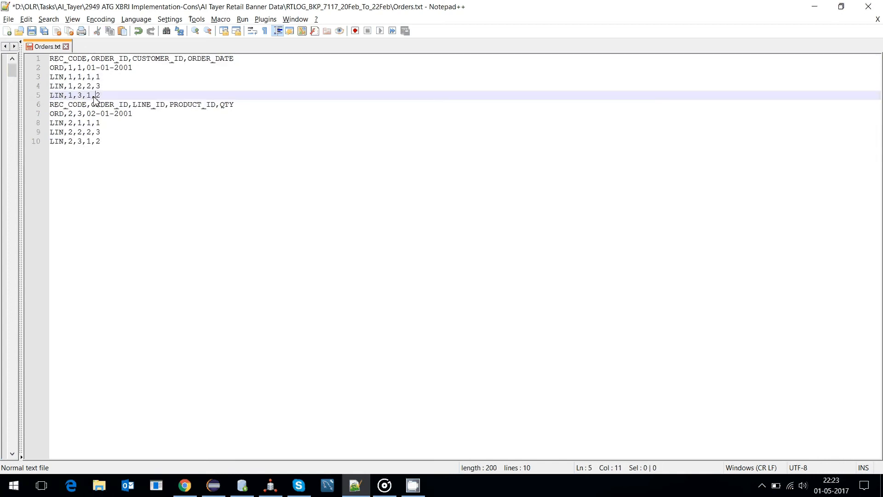
- Return to Oracle Data Integrator, close the blank data server, and examine the AR data server's name, host and connection user
{"action": "left_click", "coordinate": [813, 9]}
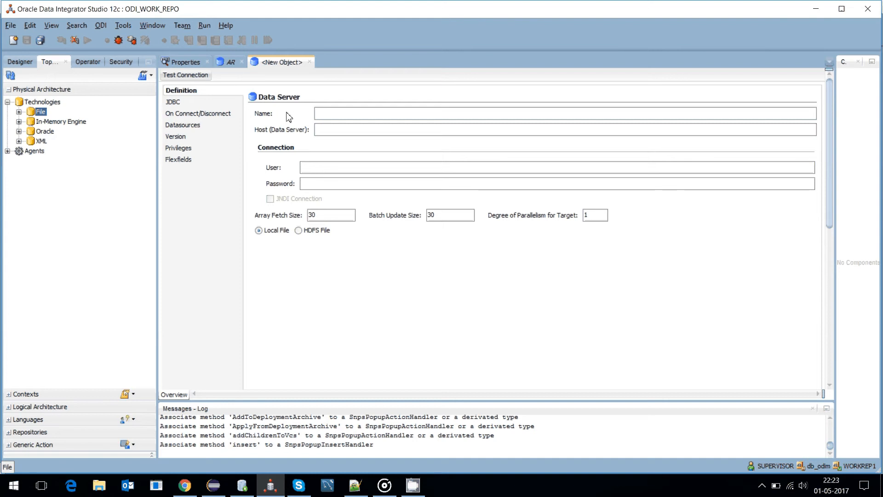
{"action": "left_click", "coordinate": [309, 62]}
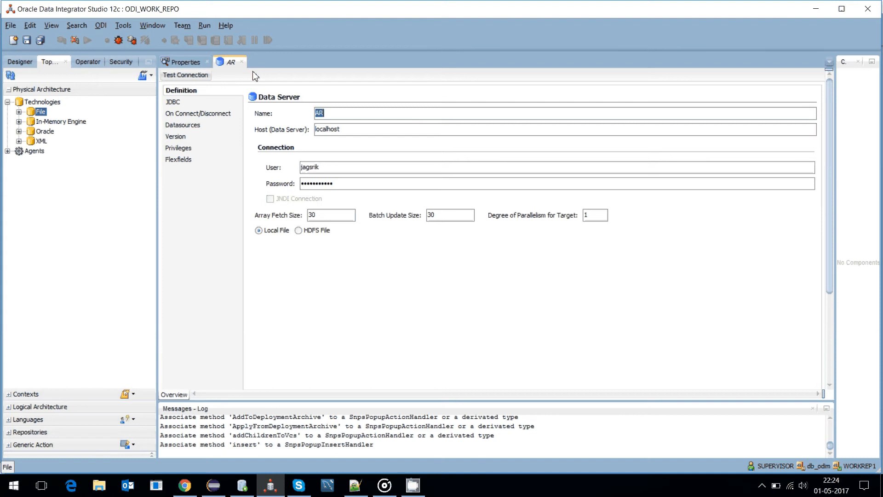
{"action": "left_click", "coordinate": [338, 115]}
{"action": "double_click", "coordinate": [338, 115]}
{"action": "double_click", "coordinate": [319, 130]}
{"action": "double_click", "coordinate": [311, 168]}
{"action": "key", "text": "Tab"}
- Examine the AR data server's JDBC driver and URL and its connect, version, privileges and flexfields settings
{"action": "left_click", "coordinate": [188, 105]}
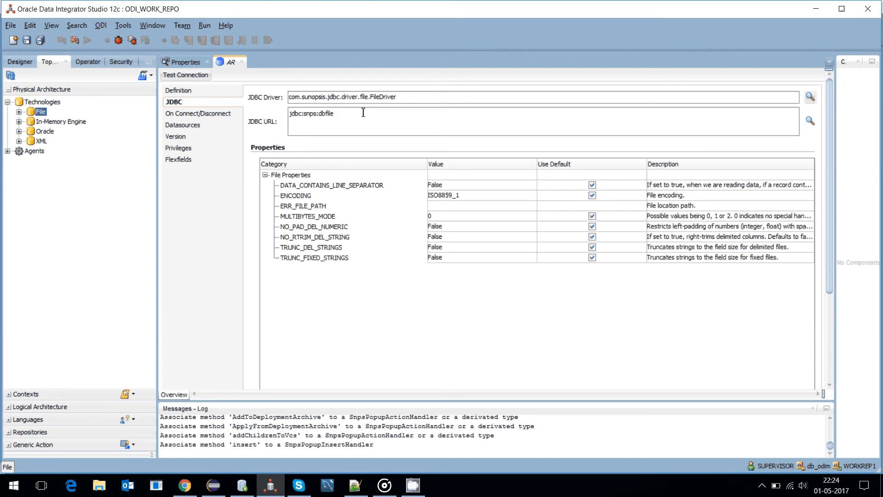
{"action": "left_click_drag", "start_coordinate": [363, 112], "coordinate": [272, 116]}
{"action": "left_click", "coordinate": [379, 121]}
{"action": "left_click", "coordinate": [203, 114]}
{"action": "left_click", "coordinate": [197, 137]}
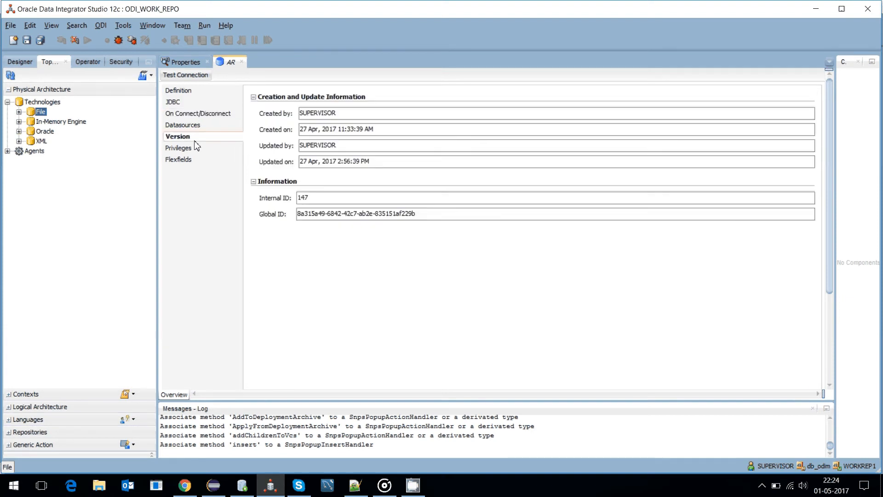
{"action": "left_click", "coordinate": [196, 147]}
{"action": "left_click", "coordinate": [193, 159]}
{"action": "left_click", "coordinate": [197, 90]}
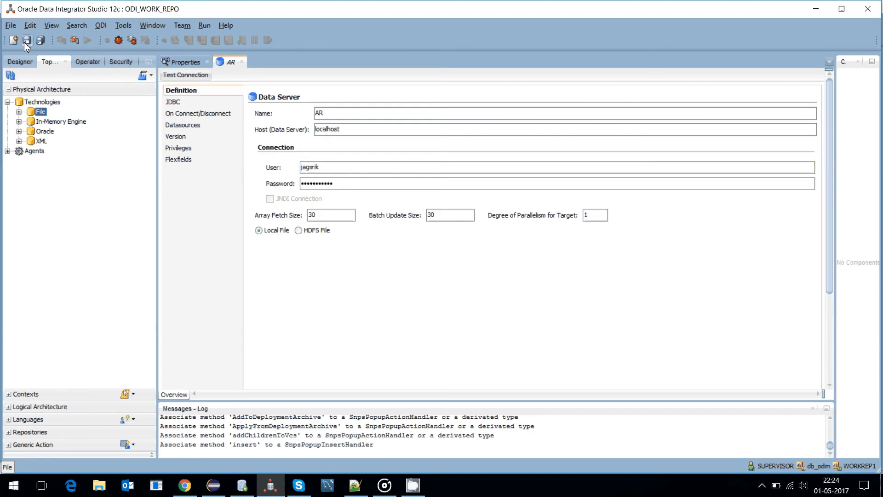
- Close the AR data server, saving its changes, and locate the AlTayerInput model and its ORDERS datastore in Designer
{"action": "left_click", "coordinate": [242, 62]}
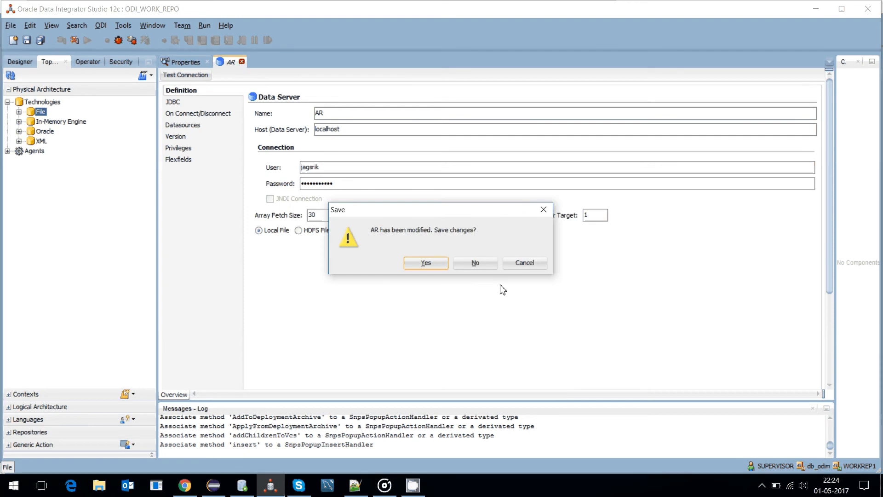
{"action": "key", "text": "Return"}
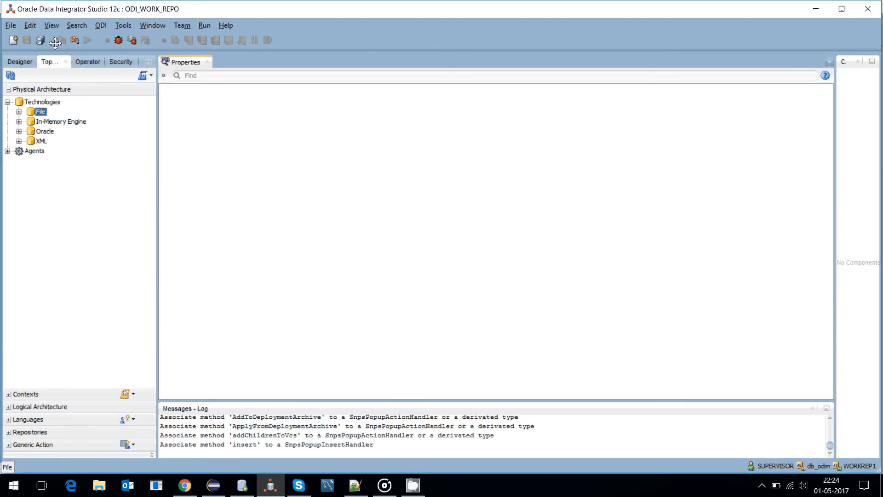
{"action": "left_click", "coordinate": [26, 59]}
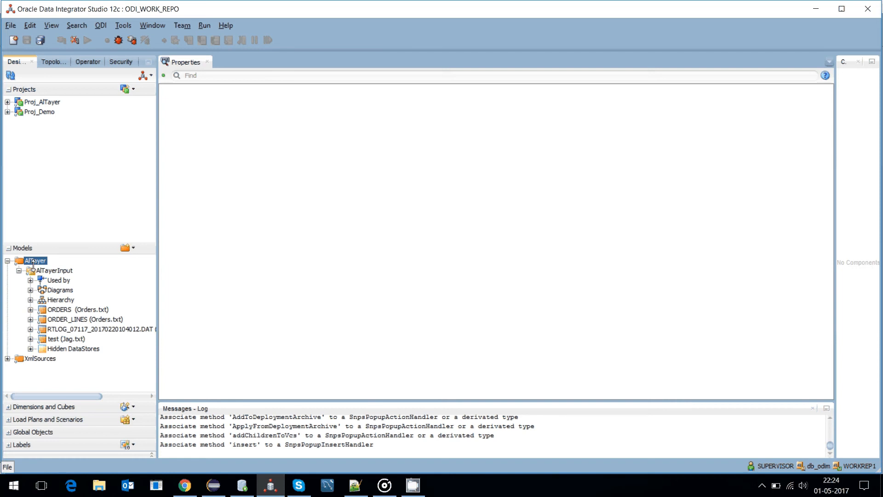
{"action": "left_click", "coordinate": [56, 271]}
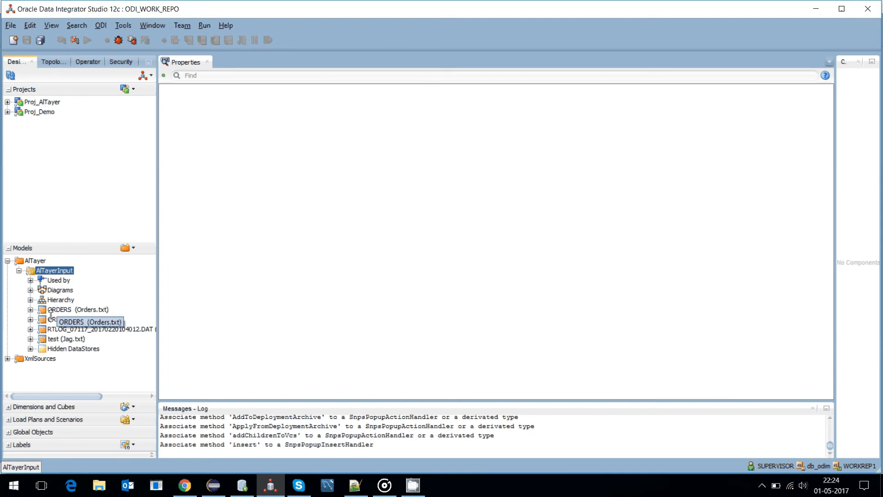
{"action": "left_click", "coordinate": [51, 313]}
- Create a new datastore in the AlTayerInput model and name it ORDERS
{"action": "right_click", "coordinate": [47, 271]}
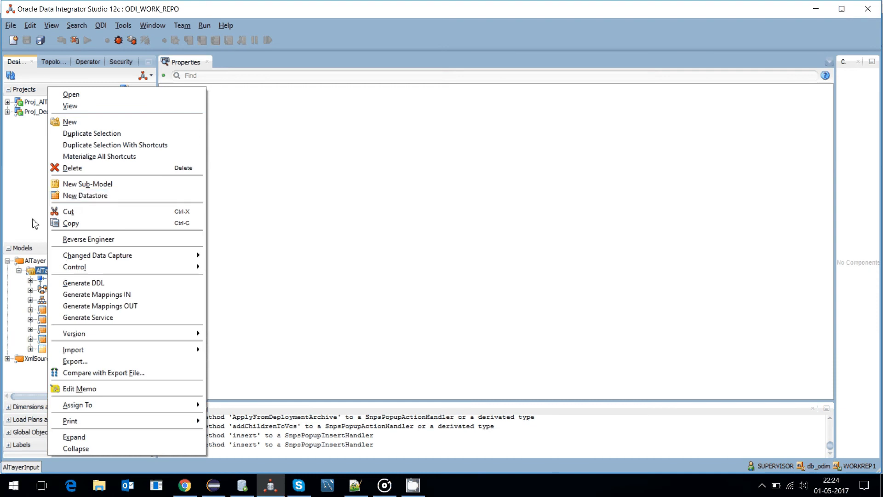
{"action": "left_click", "coordinate": [116, 195]}
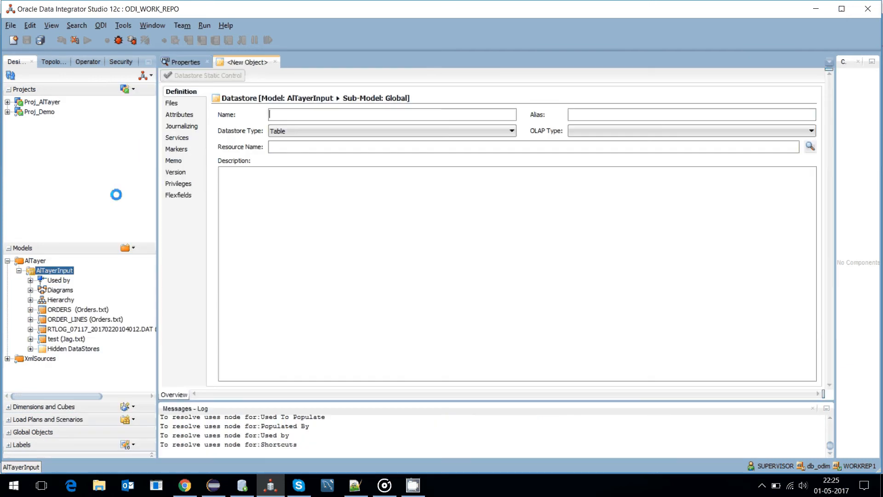
{"action": "left_click", "coordinate": [278, 115]}
{"action": "type", "text": "ORD"}
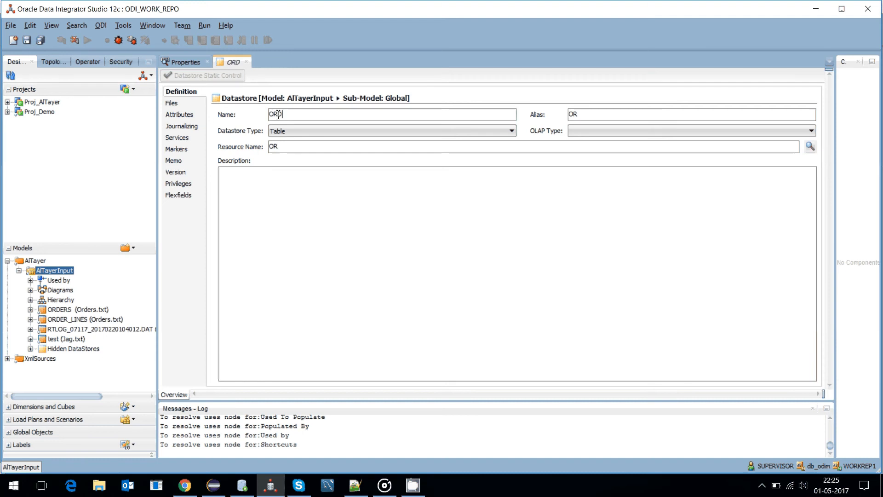
{"action": "type", "text": "ERS"}
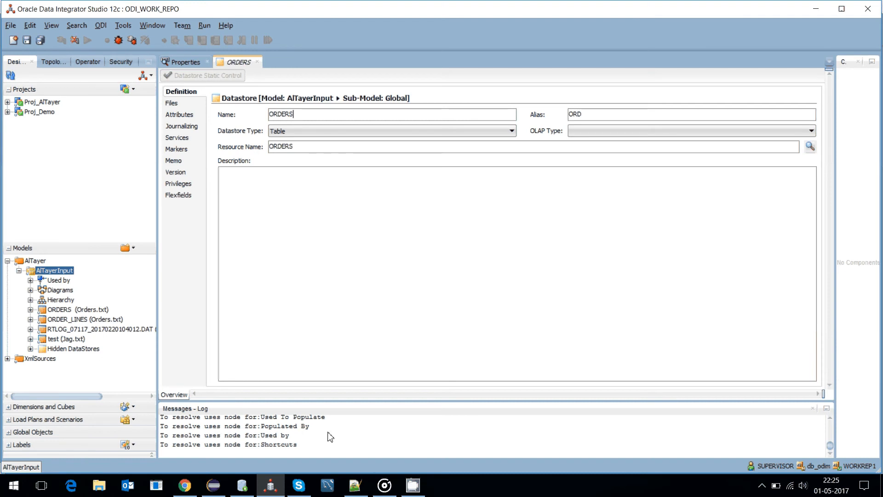
- Switch to Orders.txt in Notepad++, compare the ORD header and row with the LIN rows below, and return to Oracle Data Integrator
{"action": "left_click", "coordinate": [355, 485]}
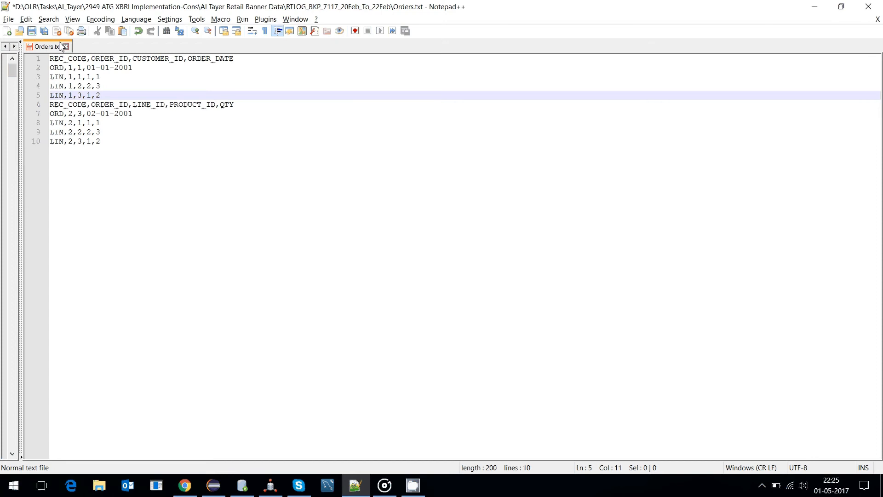
{"action": "left_click_drag", "start_coordinate": [103, 95], "coordinate": [48, 77]}
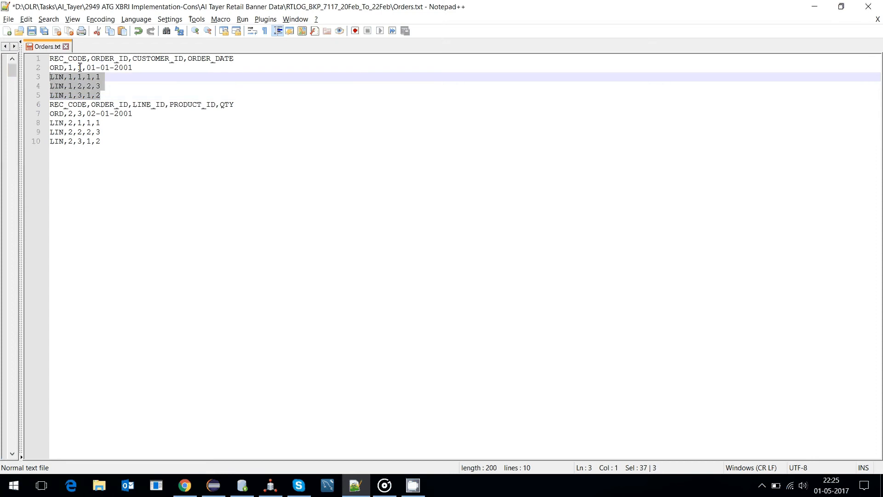
{"action": "left_click_drag", "start_coordinate": [148, 68], "coordinate": [53, 58]}
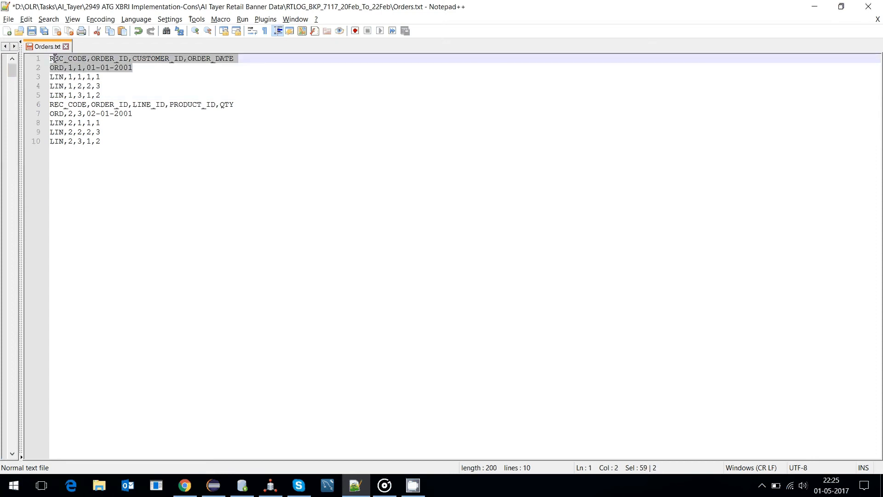
{"action": "left_click", "coordinate": [59, 70]}
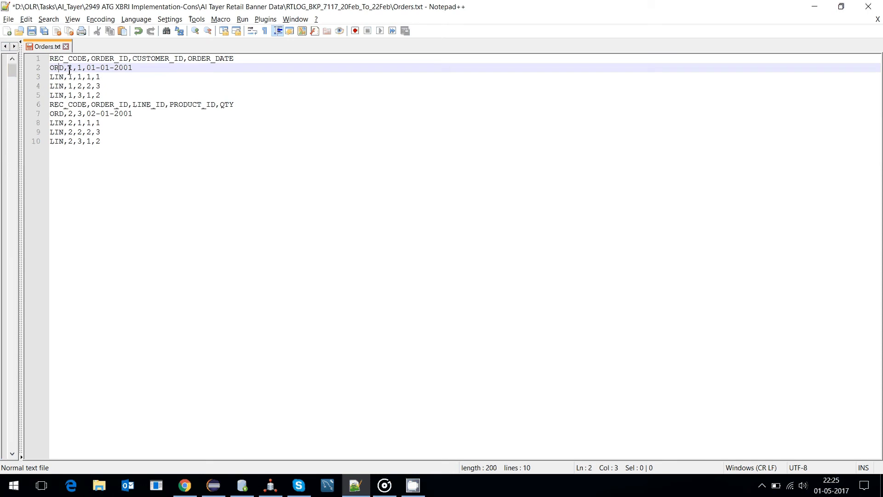
{"action": "left_click_drag", "start_coordinate": [64, 70], "coordinate": [32, 70]}
{"action": "left_click", "coordinate": [107, 78]}
{"action": "key", "text": "shift+Right"}
{"action": "key", "text": "alt+Tab"}
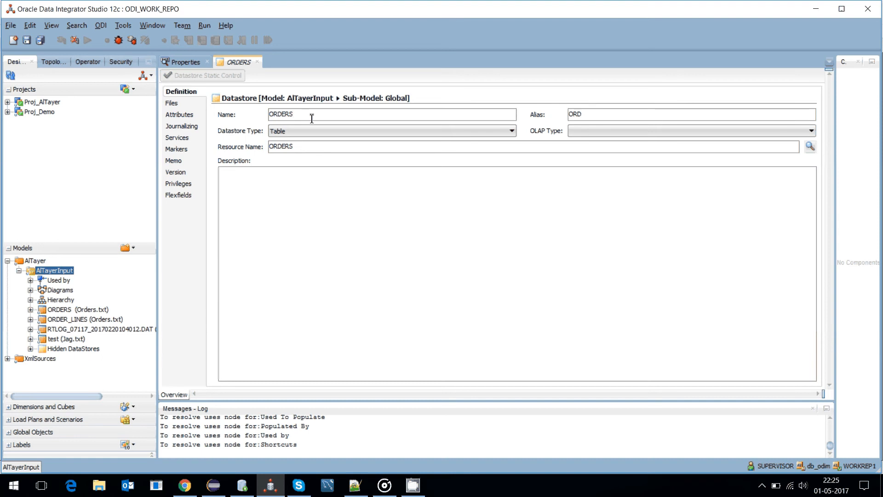
- Create another new datastore in the AlTayerInput model and name it ORDER_LINE
{"action": "left_click", "coordinate": [60, 278]}
{"action": "left_click", "coordinate": [60, 272]}
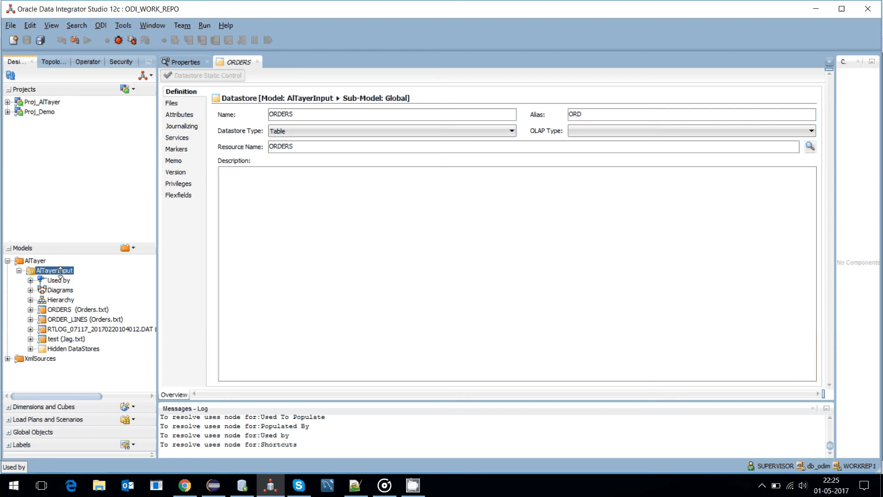
{"action": "right_click", "coordinate": [60, 272]}
{"action": "left_click", "coordinate": [124, 198]}
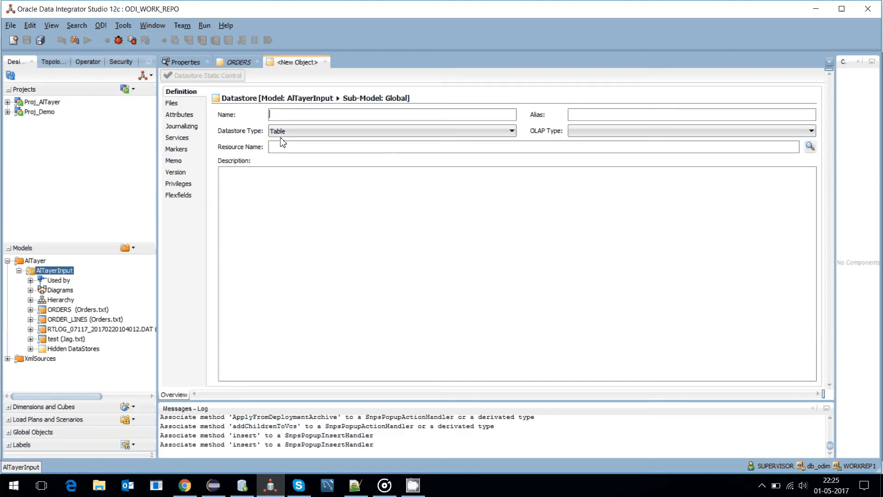
{"action": "type", "text": "AlTayerRetail"}
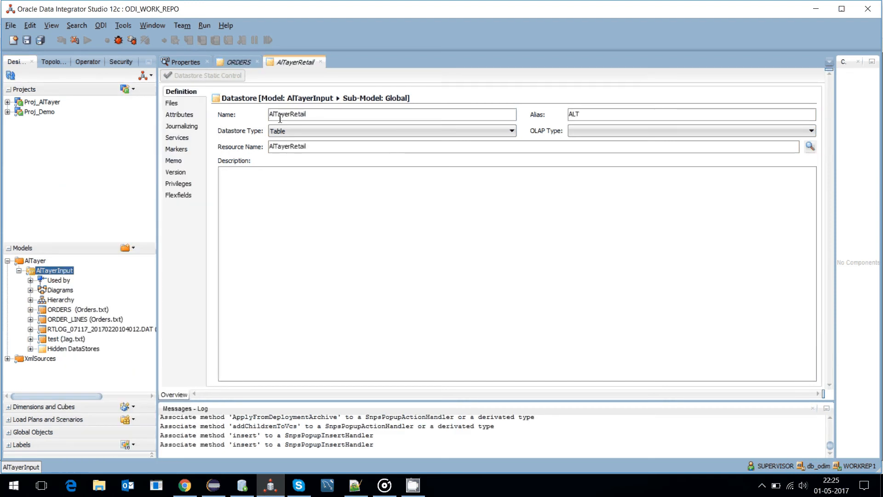
{"action": "key", "text": "ctrl+a"}
{"action": "key", "text": "BackSpace"}
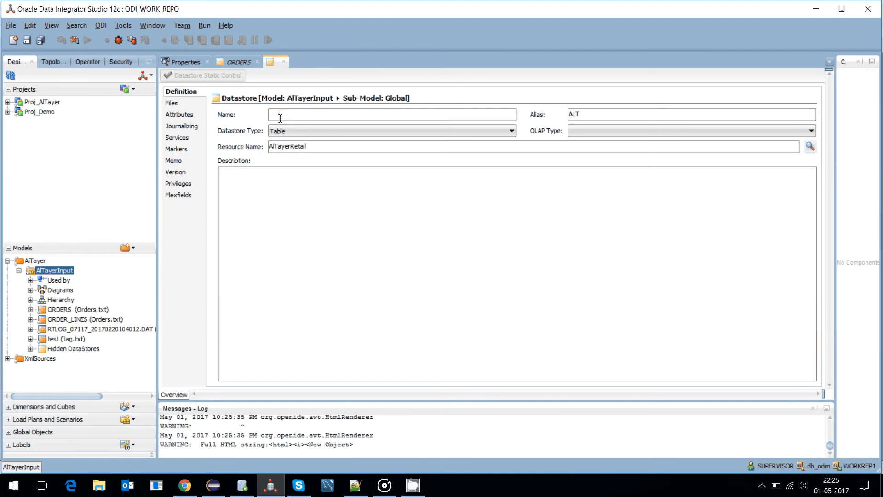
{"action": "type", "text": "ORDER"}
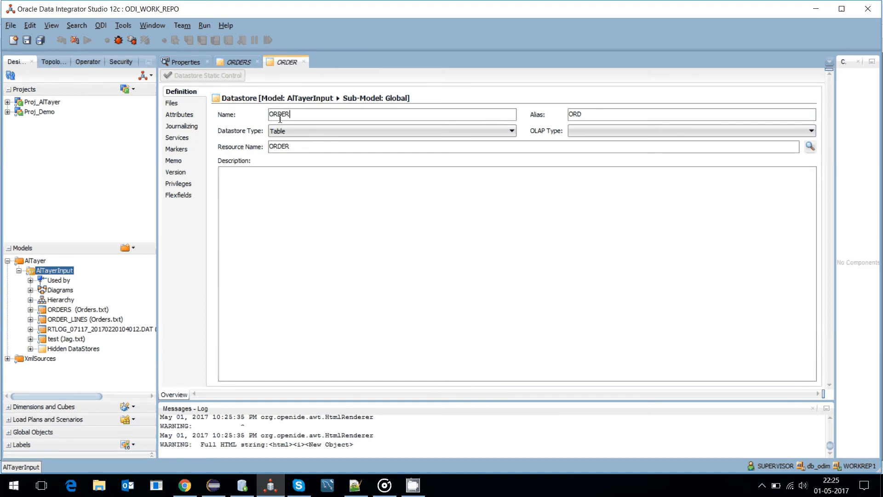
{"action": "type", "text": "_LINE"}
- Open ORDER_LINE's file settings, check the record layout of Orders.txt in Notepad++, and return to Oracle Data Integrator
{"action": "left_click", "coordinate": [181, 105]}
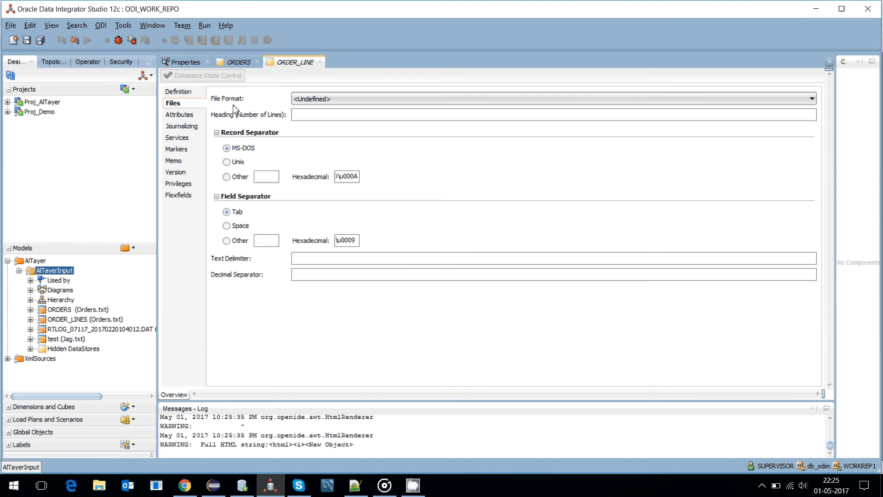
{"action": "left_click", "coordinate": [358, 490]}
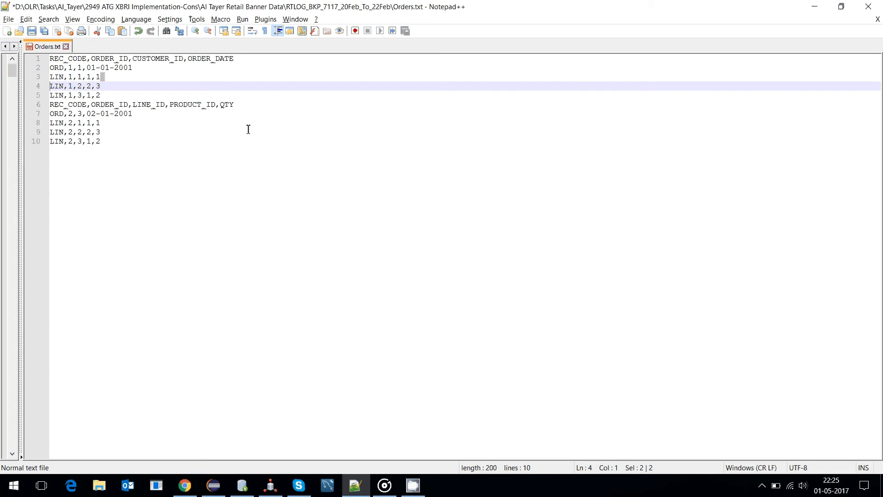
{"action": "left_click", "coordinate": [815, 6]}
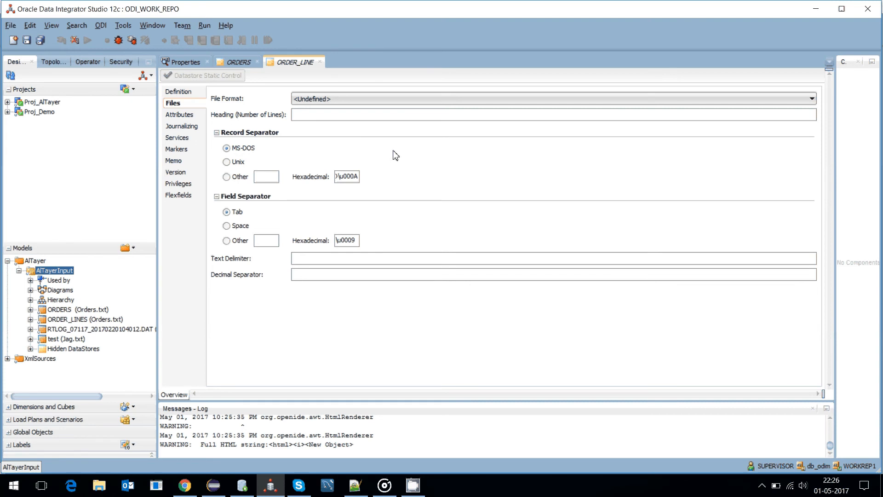
{"action": "left_click", "coordinate": [358, 489]}
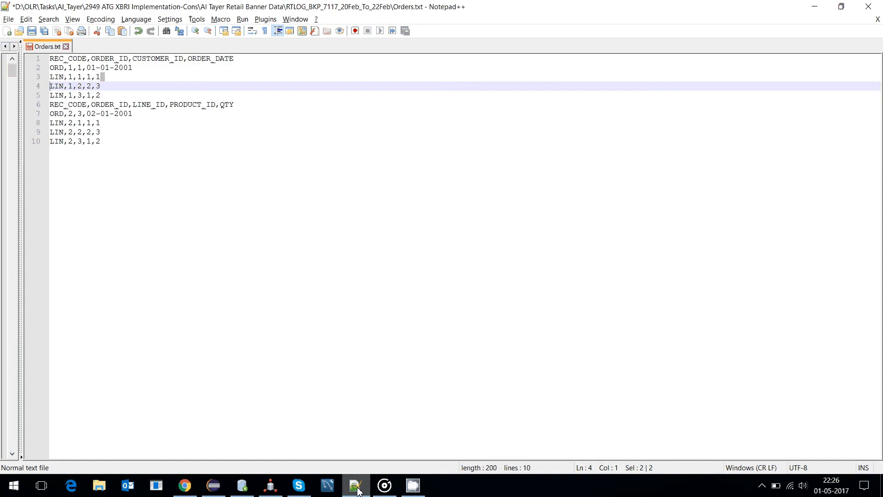
{"action": "left_click", "coordinate": [358, 490]}
- Set ORDER_LINE's file format to Delimited with a comma as the other field separator, checking it against Orders.txt in Notepad++
{"action": "left_click", "coordinate": [320, 98]}
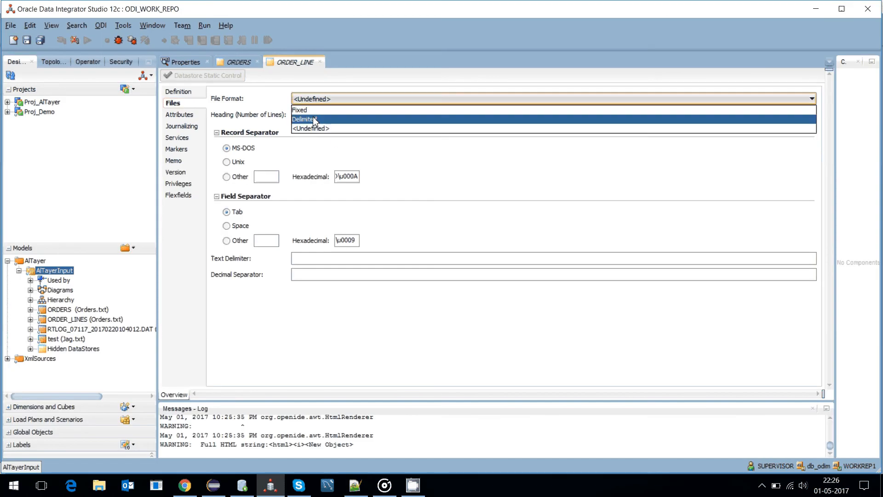
{"action": "left_click", "coordinate": [314, 120]}
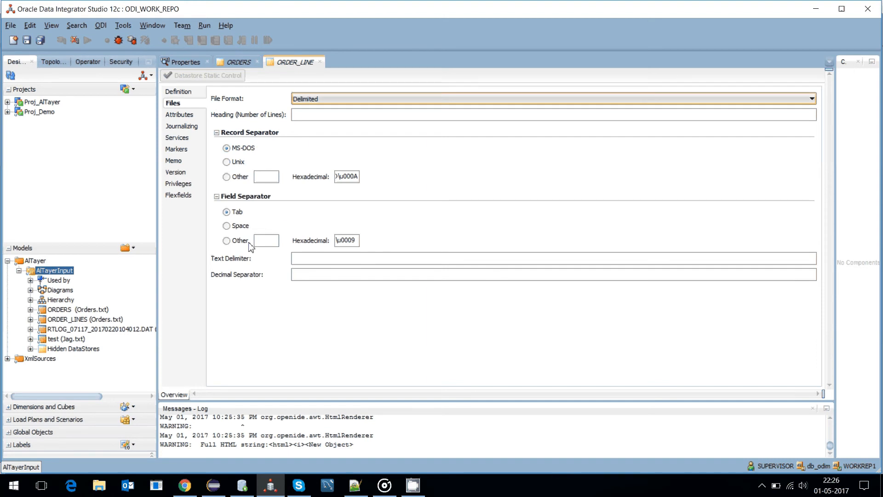
{"action": "left_click", "coordinate": [227, 242]}
{"action": "left_click", "coordinate": [266, 242]}
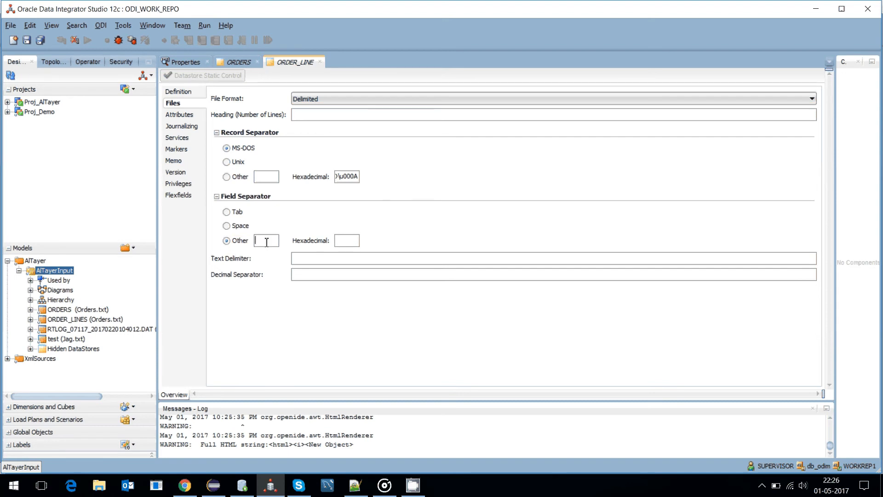
{"action": "type", "text": ","}
{"action": "left_click", "coordinate": [356, 491]}
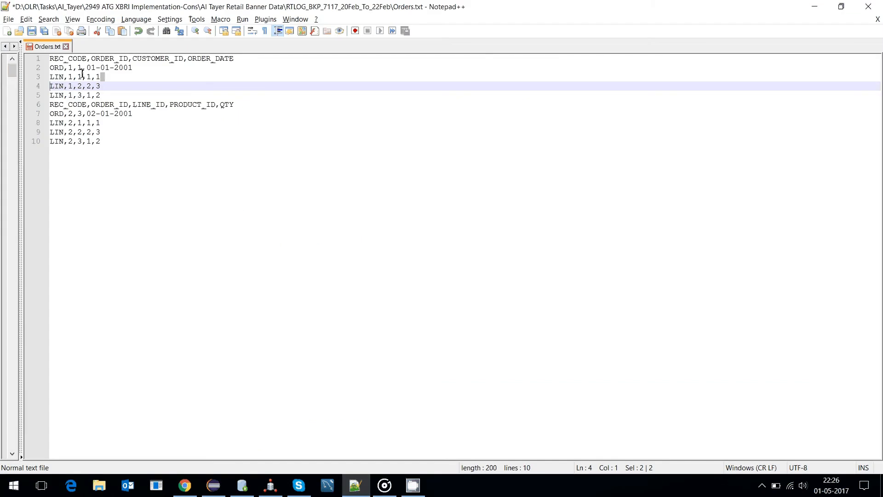
{"action": "left_click_drag", "start_coordinate": [92, 88], "coordinate": [95, 88]}
{"action": "key", "text": "alt+Tab"}
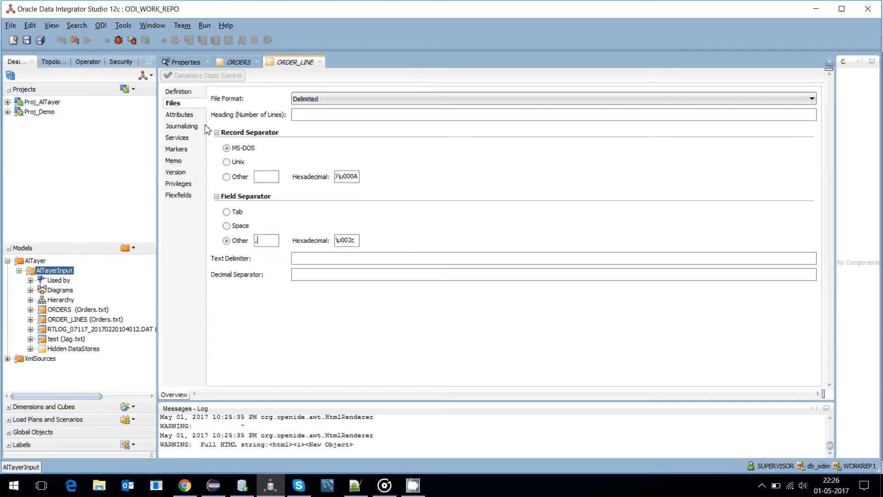
- Set the number of heading lines for the ORDER_LINE file to 1
{"action": "left_click", "coordinate": [180, 115]}
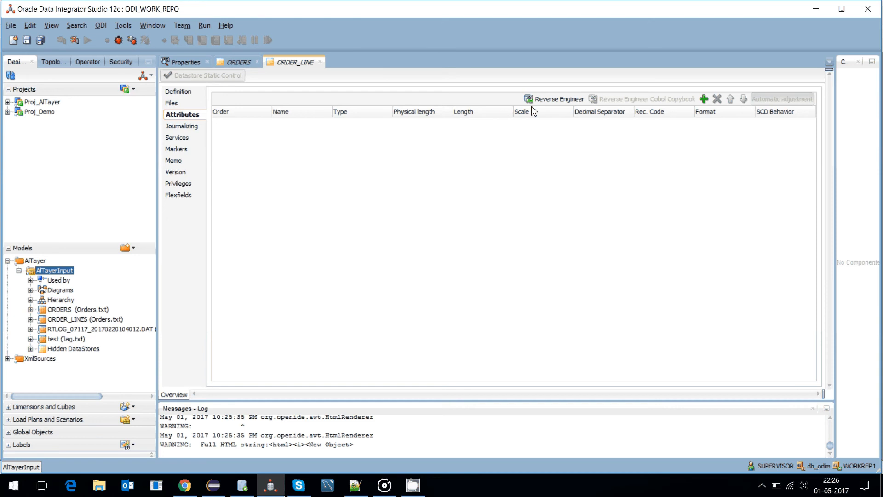
{"action": "left_click", "coordinate": [186, 105]}
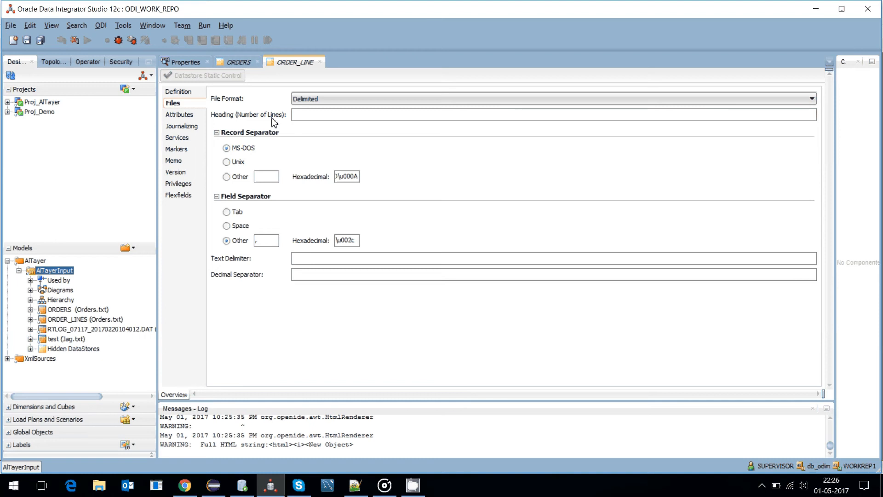
{"action": "left_click", "coordinate": [305, 118]}
{"action": "type", "text": "1"}
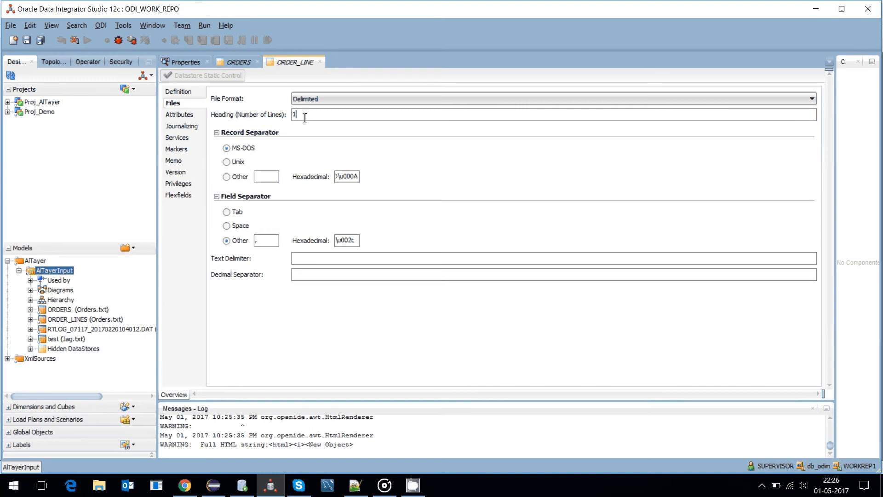
- Switch to Orders.txt in Notepad++, remove the REC_CODE,ORDER_ID,LINE_ID,PRODUCT_ID,QTY header line completely, and save the file
{"action": "left_click", "coordinate": [364, 489]}
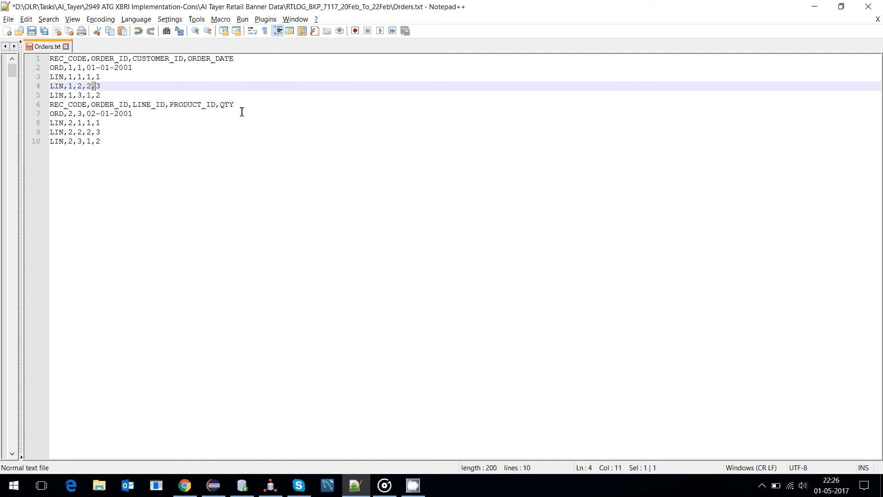
{"action": "left_click_drag", "start_coordinate": [256, 105], "coordinate": [48, 105]}
{"action": "key", "text": "Delete"}
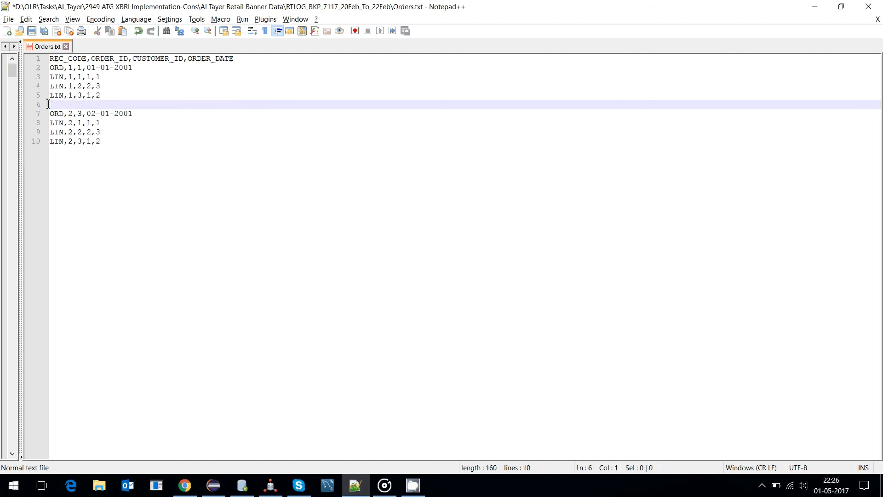
{"action": "key", "text": "BackSpace"}
{"action": "key", "text": "ctrl+s"}
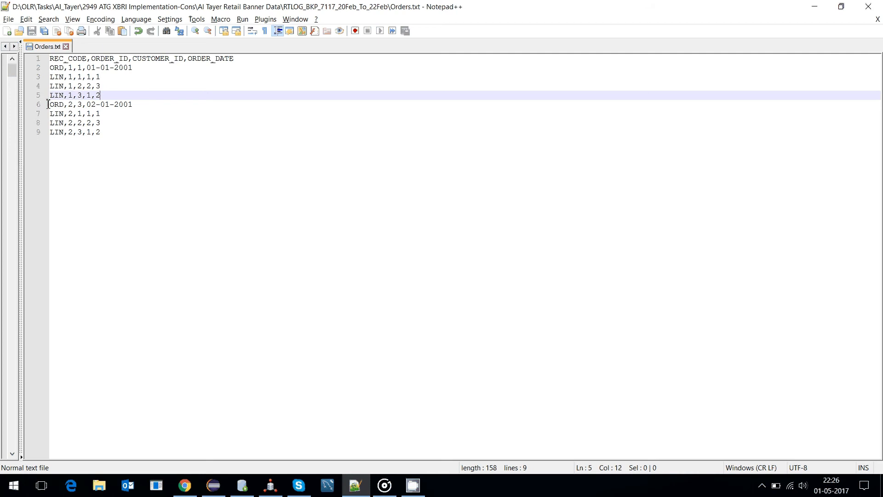
- Return to Oracle Data Integrator, save ORDER_LINE and try to reverse engineer its attributes with Local (No Agent), fetching 1000 rows
{"action": "key", "text": "alt+Tab"}
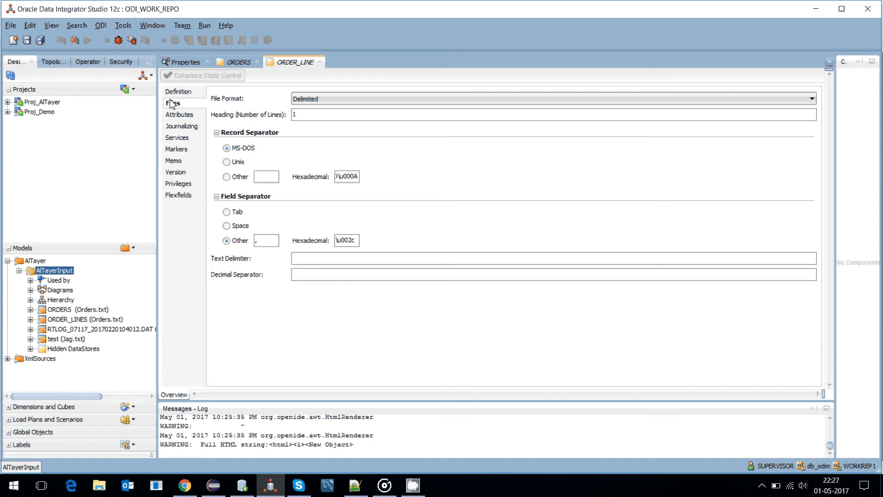
{"action": "left_click", "coordinate": [179, 115]}
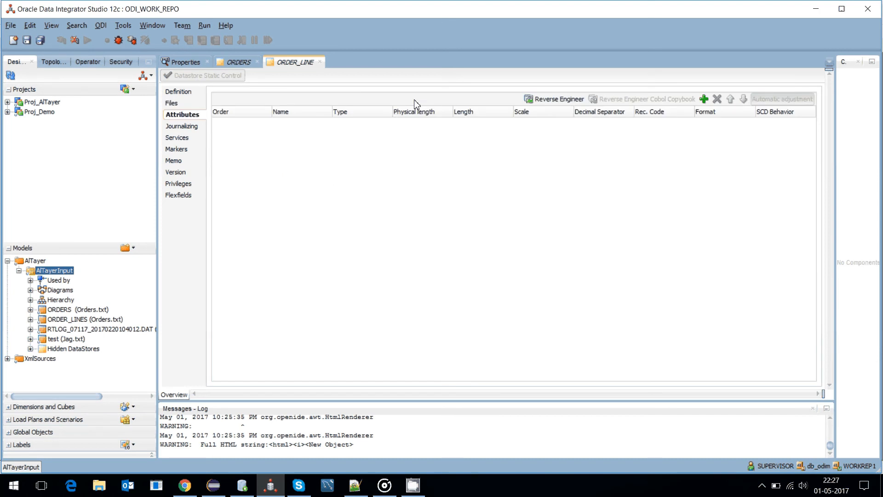
{"action": "left_click", "coordinate": [557, 107]}
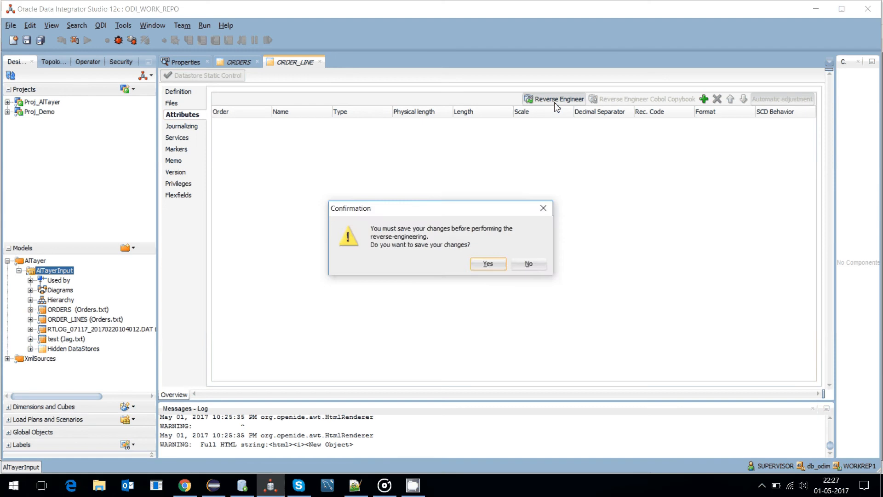
{"action": "left_click", "coordinate": [493, 266]}
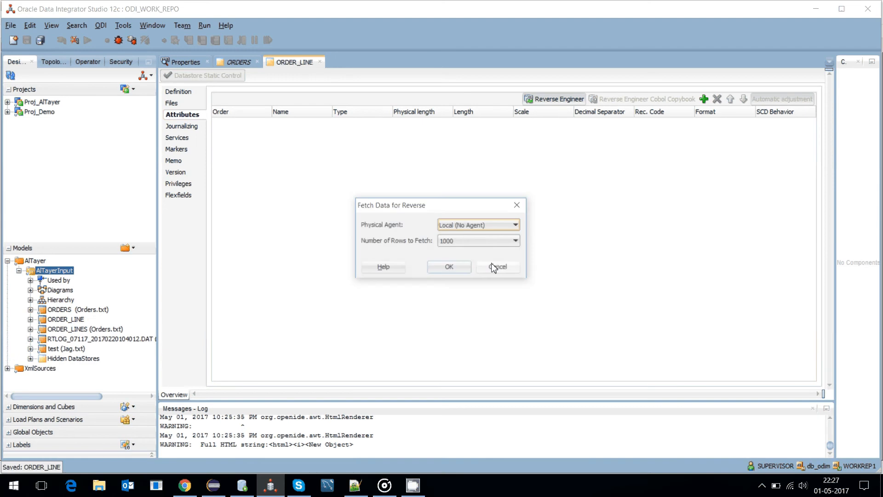
{"action": "left_click", "coordinate": [450, 269]}
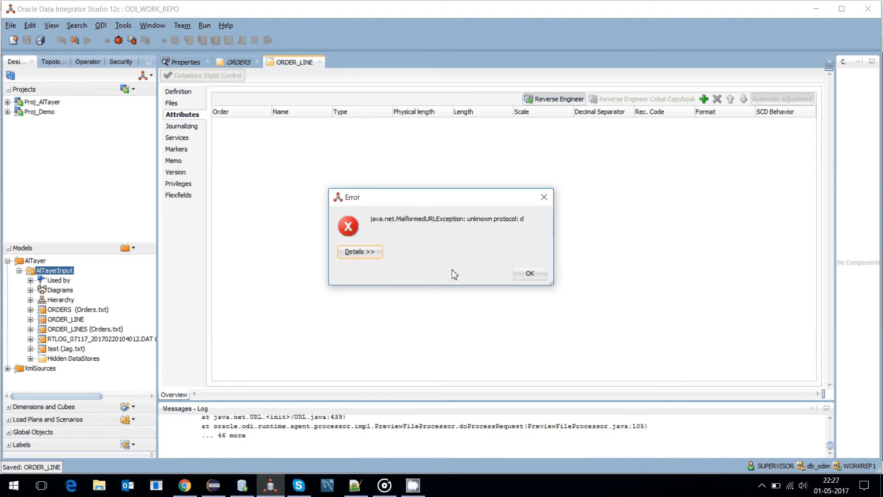
- Examine the exception stack trace in the error details and dismiss the error
{"action": "left_click", "coordinate": [361, 251]}
{"action": "scroll", "coordinate": [427, 330], "scroll_direction": "down", "scroll_amount": 1}
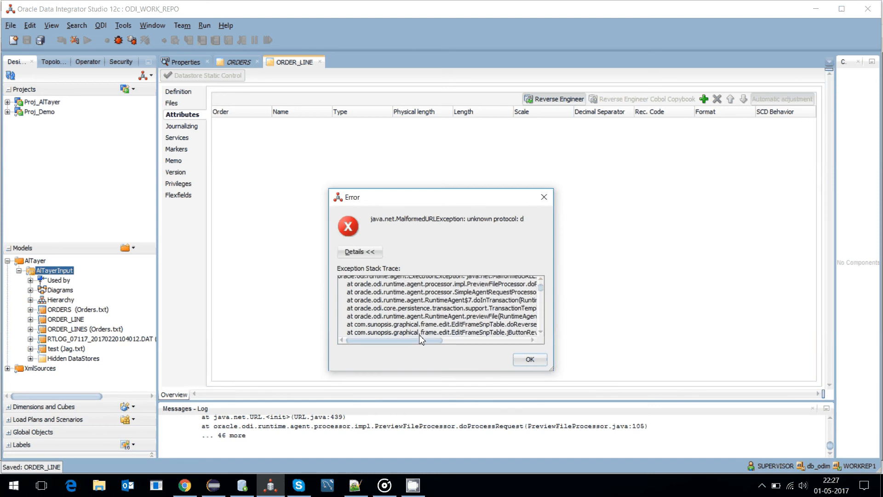
{"action": "mouse_move", "coordinate": [420, 333]}
{"action": "left_mouse_down"}
{"action": "mouse_move", "coordinate": [438, 341]}
{"action": "mouse_move", "coordinate": [515, 330]}
{"action": "left_mouse_up"}
{"action": "scroll", "coordinate": [441, 346], "scroll_direction": "up", "scroll_amount": 3}
{"action": "left_click", "coordinate": [530, 359]}
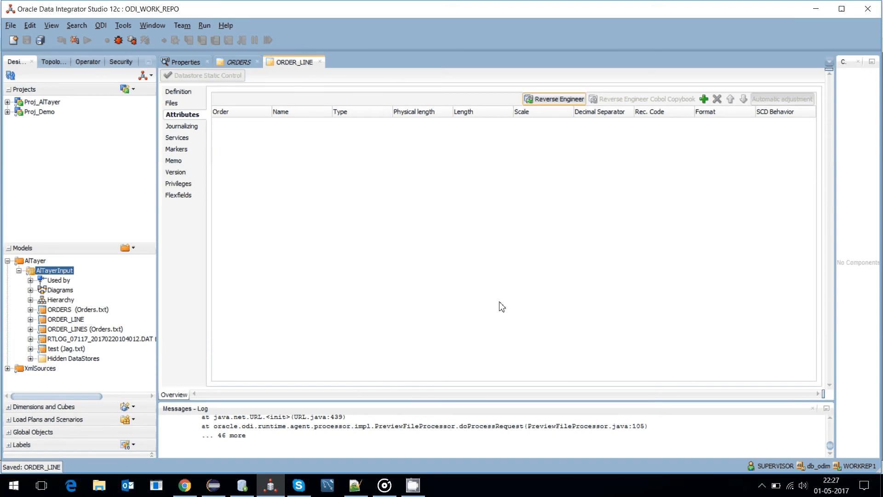
- Set ORDER_LINE's resource name to Orders.txt by choosing that file from the RTLOG_BKP_7117_20Feb_To_22Feb folder
{"action": "left_click", "coordinate": [174, 104]}
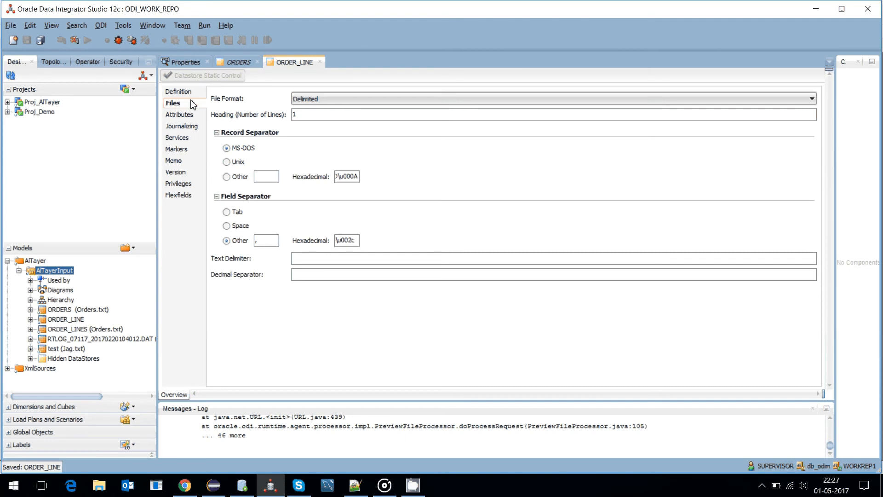
{"action": "left_click", "coordinate": [188, 92]}
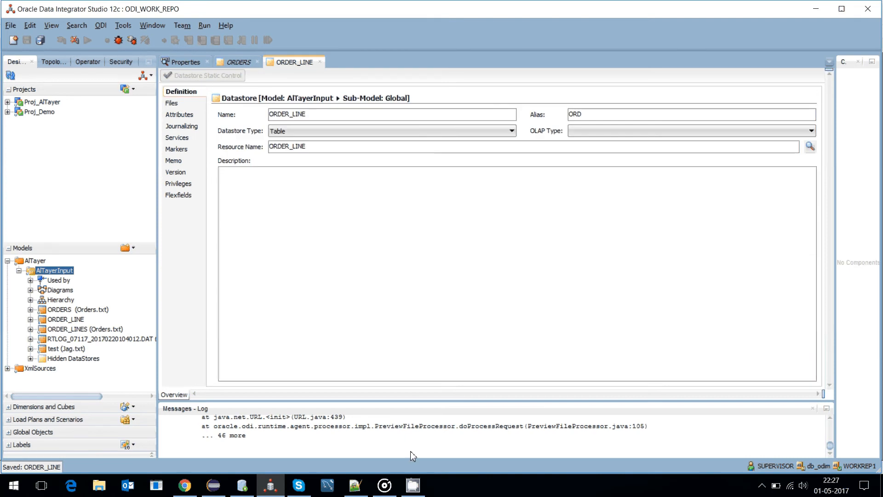
{"action": "left_click", "coordinate": [412, 485]}
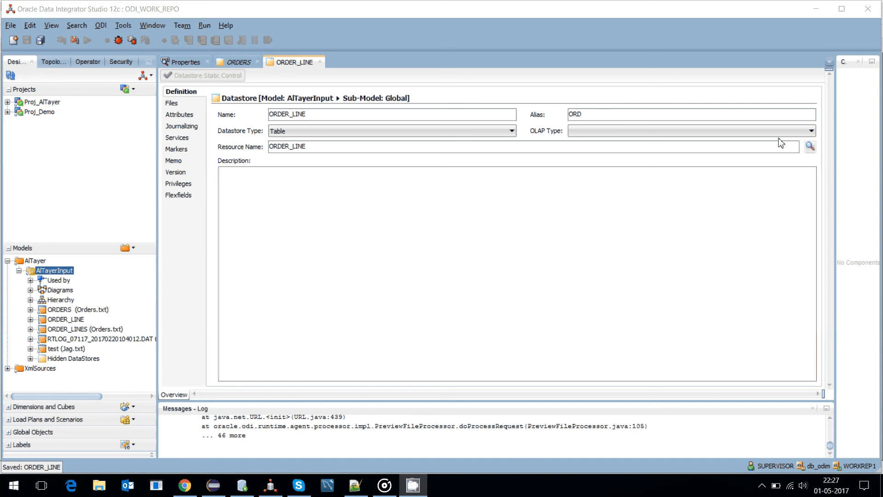
{"action": "left_click", "coordinate": [809, 146]}
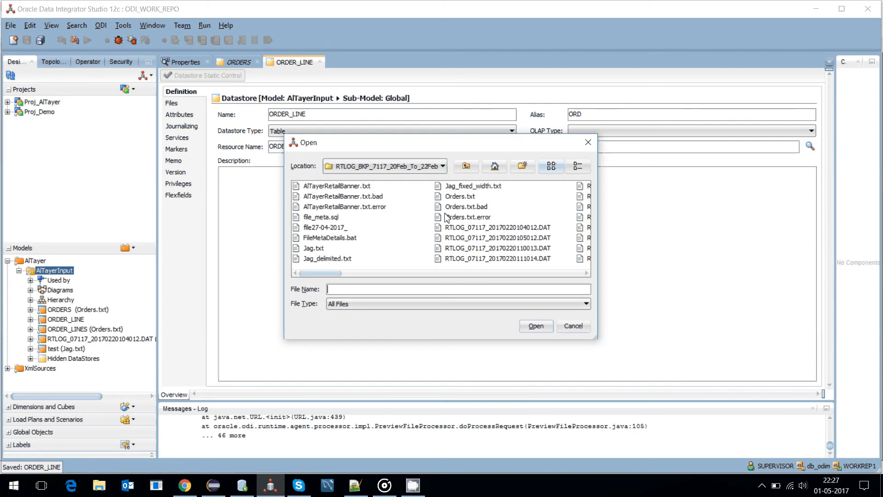
{"action": "double_click", "coordinate": [466, 198]}
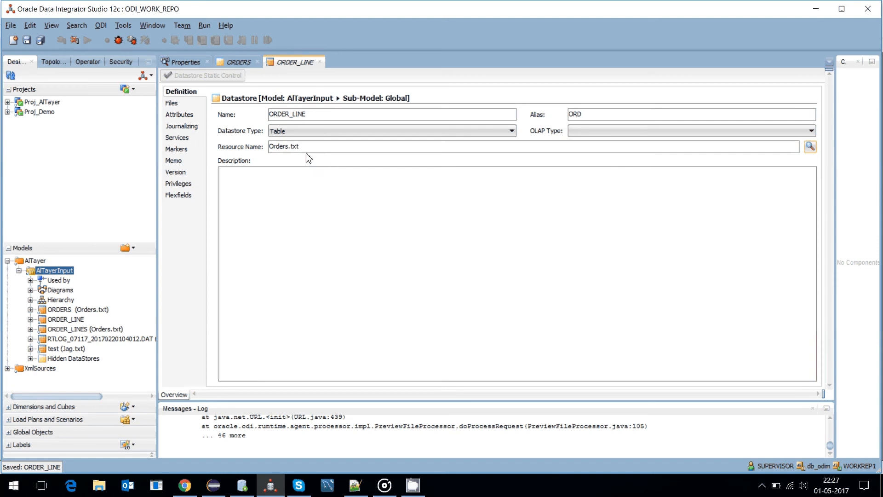
{"action": "left_click", "coordinate": [317, 189]}
- Save ORDER_LINE's changes and reverse engineer its attributes with Local (No Agent), fetching 1000 rows
{"action": "left_click", "coordinate": [181, 104]}
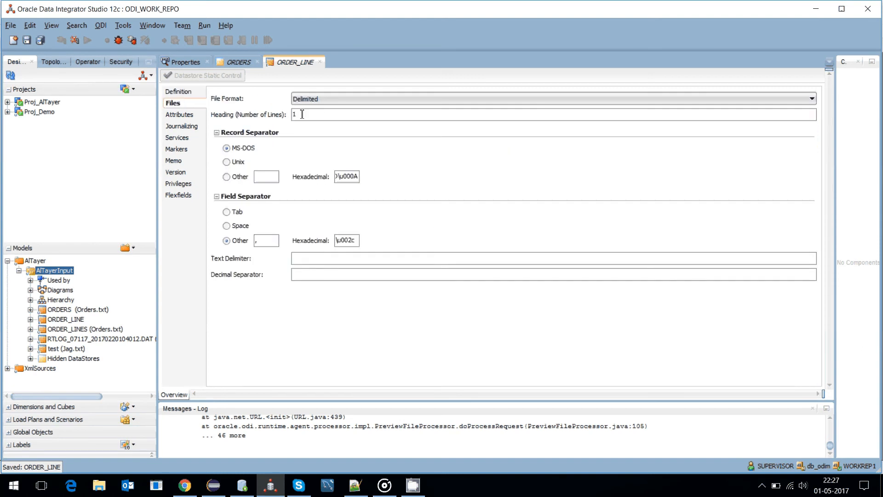
{"action": "left_click", "coordinate": [179, 115]}
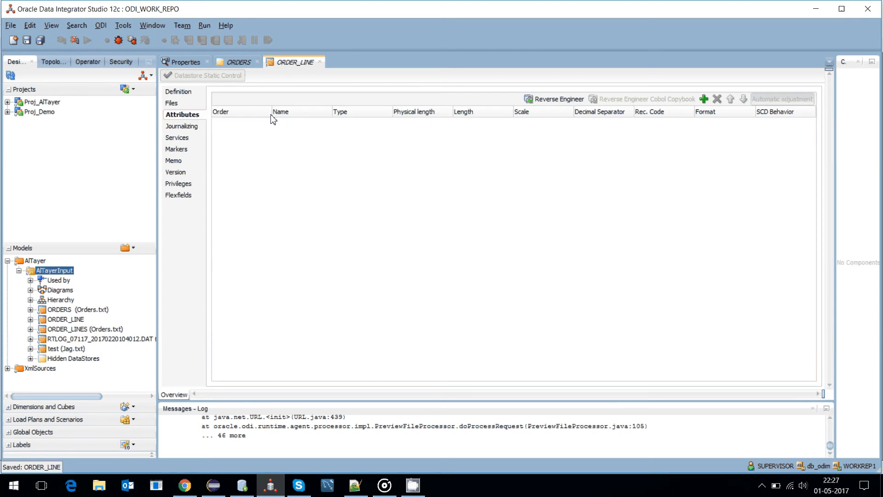
{"action": "left_click", "coordinate": [555, 99]}
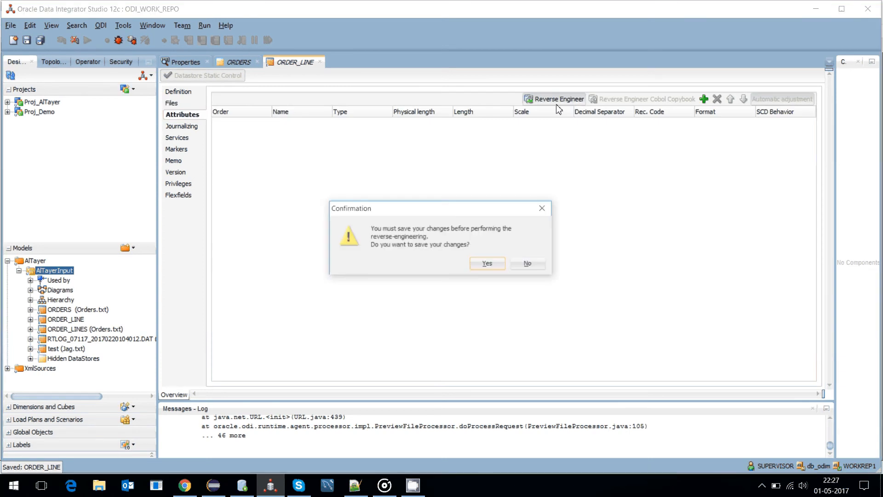
{"action": "left_click", "coordinate": [489, 264]}
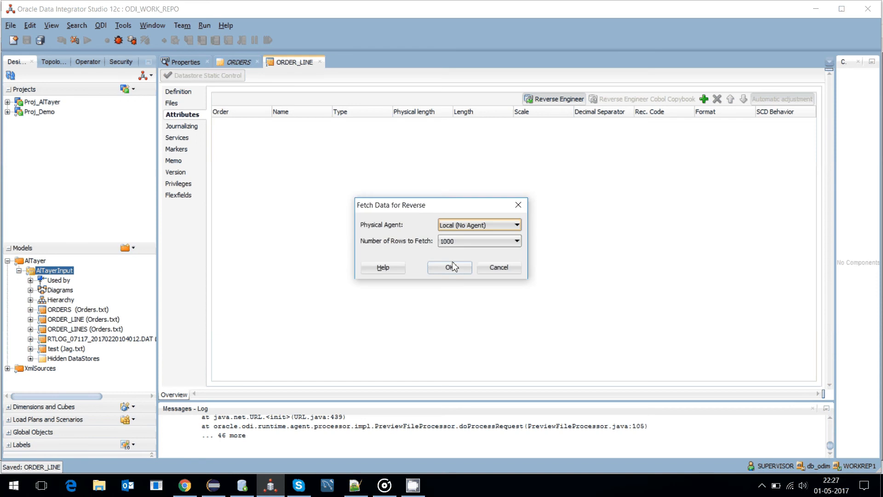
{"action": "left_click", "coordinate": [452, 266]}
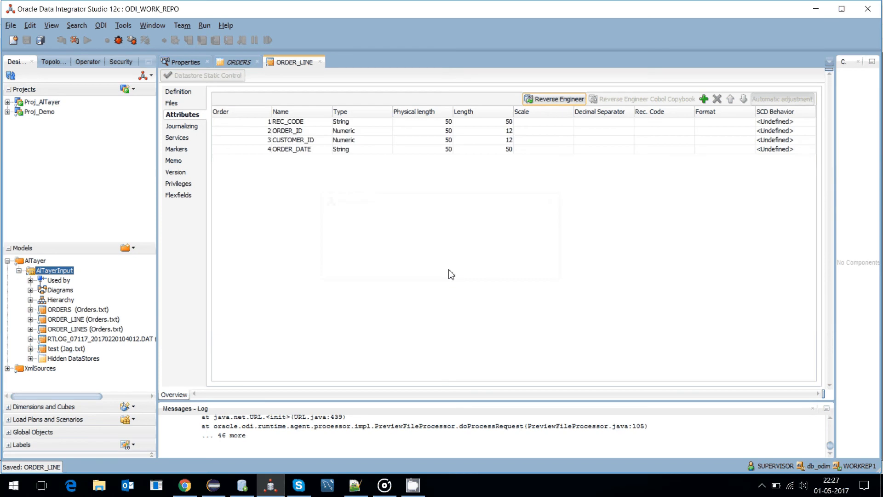
- Compare ORDER_LINE's reverse-engineered attributes with the header line and ORD records of Orders.txt in Notepad++
{"action": "double_click", "coordinate": [295, 123]}
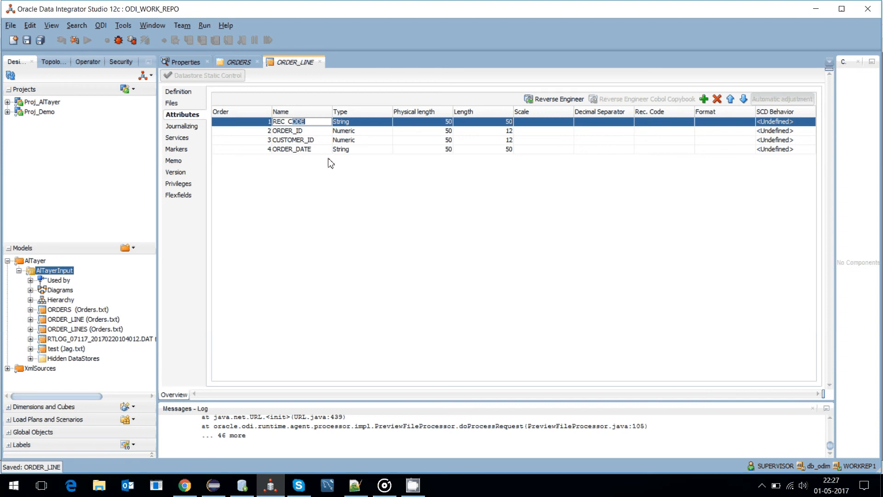
{"action": "left_click", "coordinate": [230, 132]}
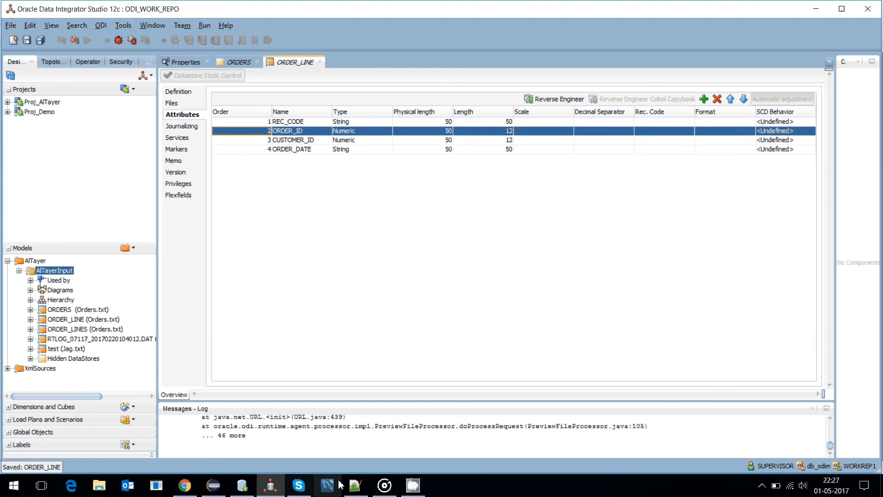
{"action": "left_click", "coordinate": [355, 485]}
{"action": "left_click", "coordinate": [258, 60]}
{"action": "left_click_drag", "start_coordinate": [259, 60], "coordinate": [49, 59]}
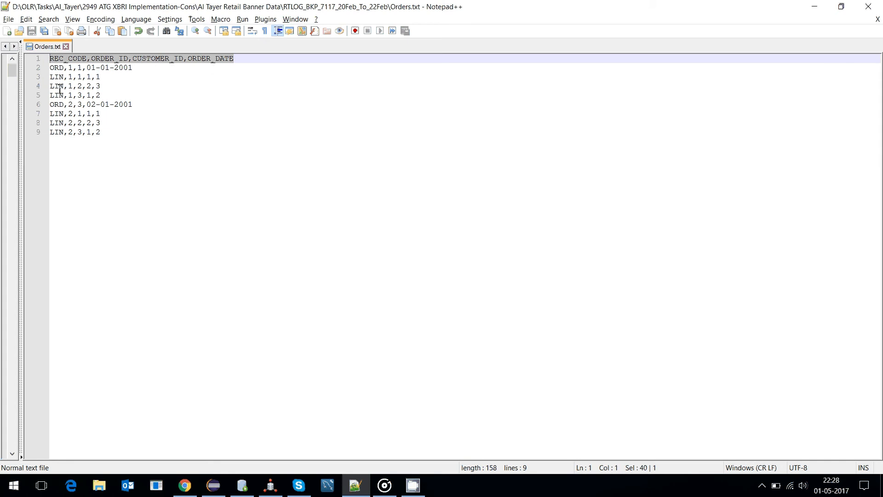
{"action": "double_click", "coordinate": [57, 68]}
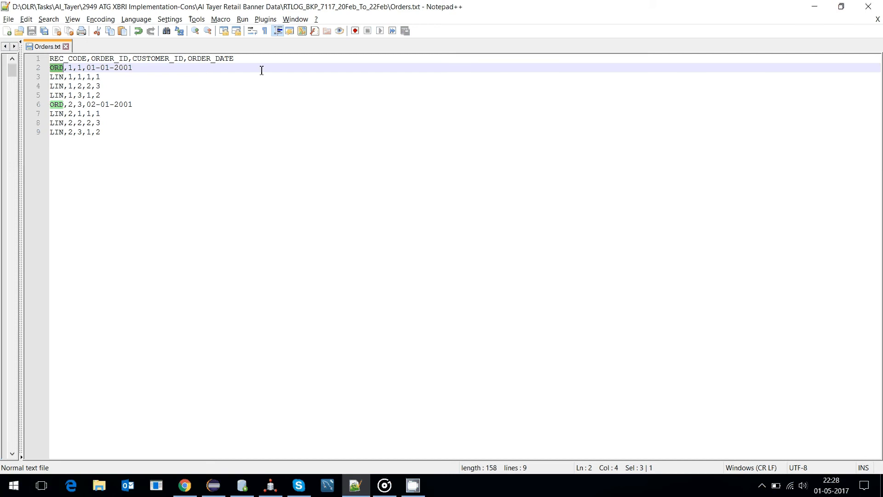
{"action": "left_click_drag", "start_coordinate": [261, 63], "coordinate": [50, 60]}
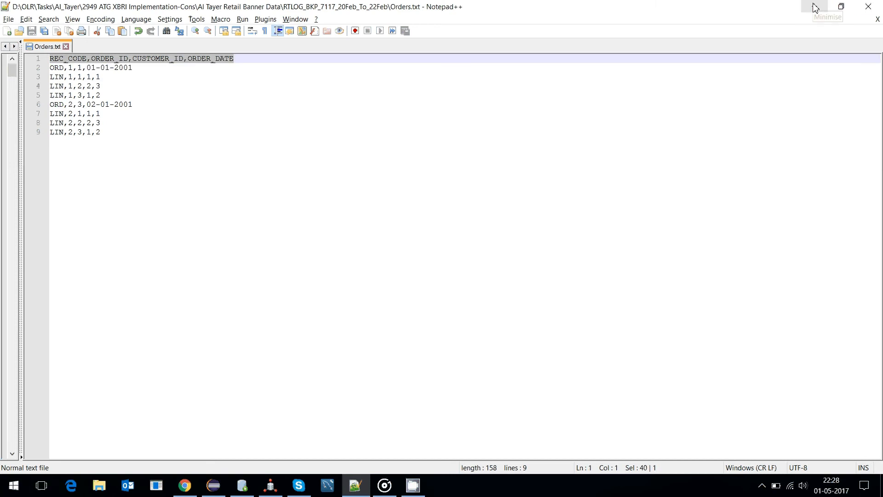
- Append the line REC_CODE,ORDER_ID,LINE_ID,PRODUCT_ID,QTY at the end of Orders.txt, leaving two blank lines after the last record
{"action": "key", "text": "ctrl+End"}
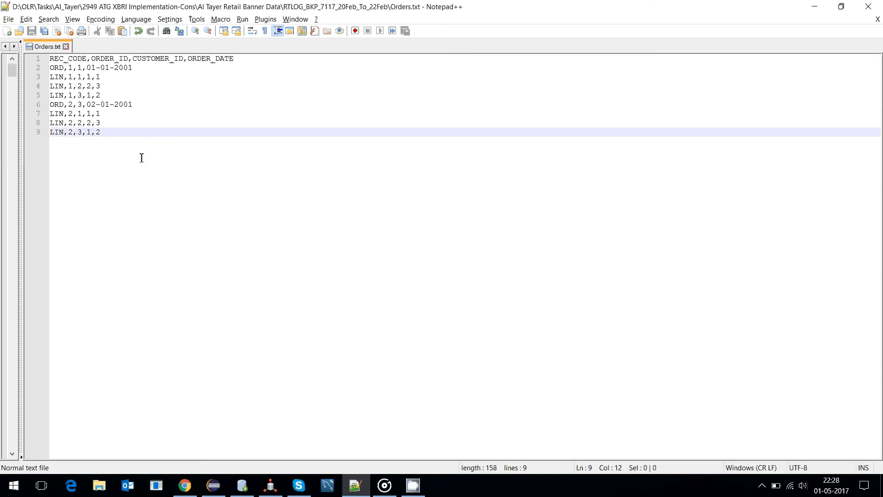
{"action": "key", "text": "Return"}
{"action": "key", "text": "Return"}
{"action": "key", "text": "Return"}
{"action": "type", "text": "REC_CODE,ORDER_ID,LINE_ID,PRODUCT_ID,QTY"}
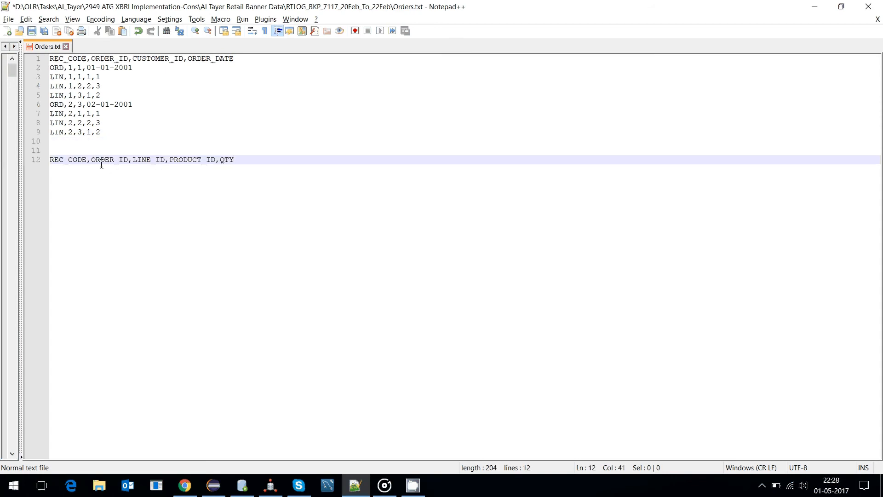
- Copy LINE_ID from the appended header line and rename ORDER_LINE's CUSTOMER_ID attribute to it in Oracle Data Integrator
{"action": "double_click", "coordinate": [150, 160]}
{"action": "key", "text": "ctrl+c"}
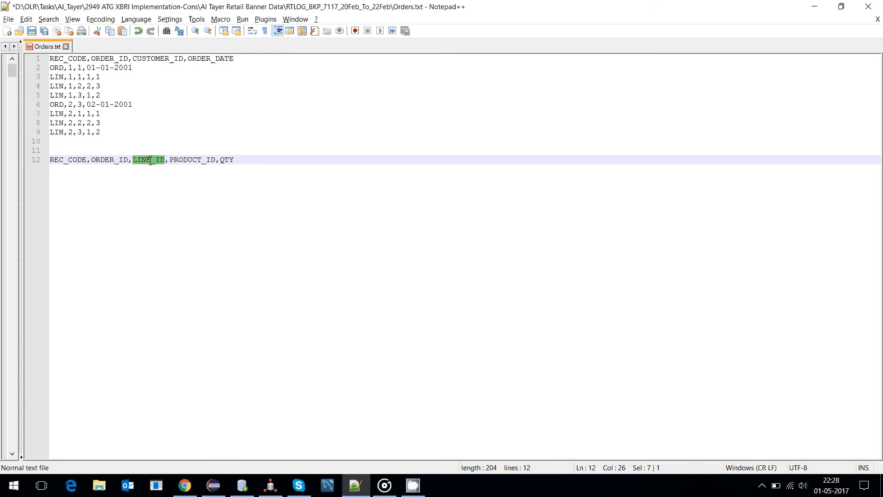
{"action": "key", "text": "alt+Tab"}
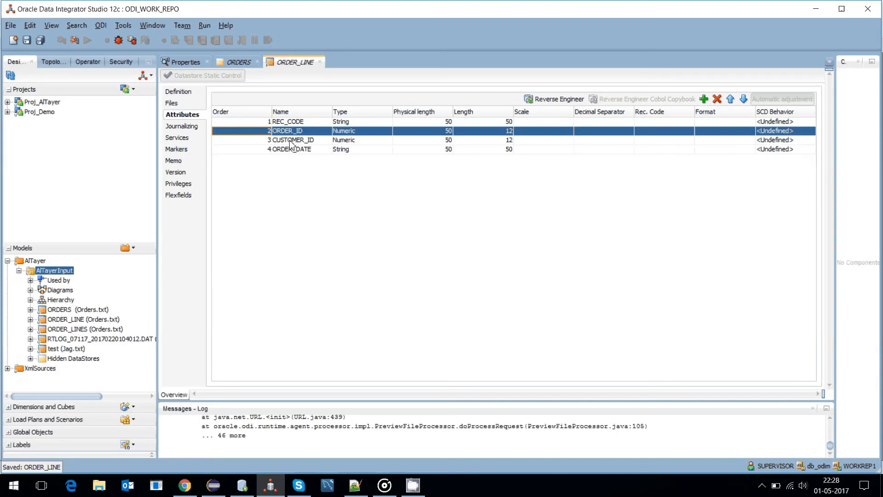
{"action": "left_click", "coordinate": [289, 140]}
{"action": "left_click", "coordinate": [290, 141]}
{"action": "key", "text": "ctrl+v"}
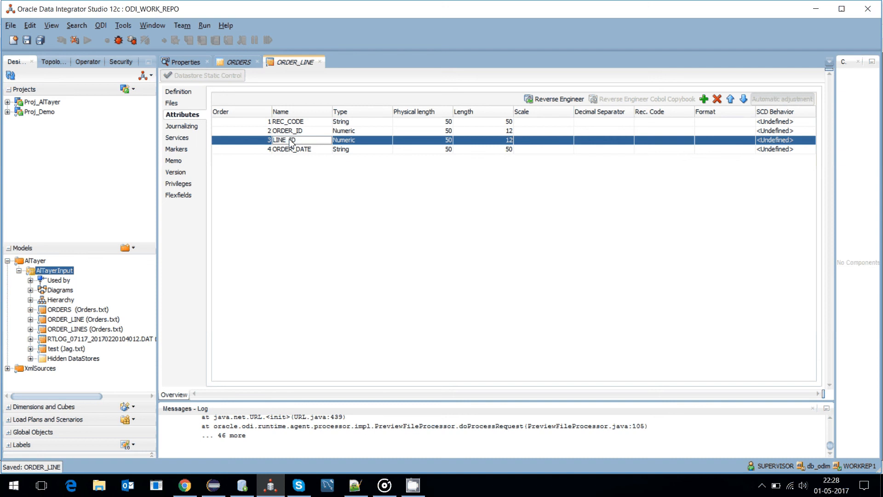
- Copy PRODUCT_ID from the appended header line in Notepad++ and rename ORDER_LINE's ORDER_DATE attribute to it in Oracle Data Integrator
{"action": "key", "text": "alt+Tab"}
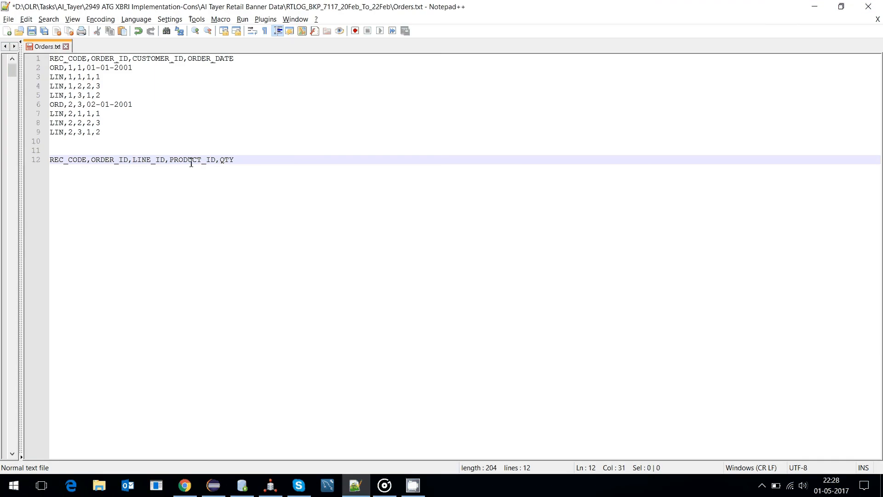
{"action": "double_click", "coordinate": [190, 161]}
{"action": "key", "text": "Delete"}
{"action": "key", "text": "ctrl+z"}
{"action": "double_click", "coordinate": [205, 160]}
{"action": "key", "text": "ctrl+c"}
{"action": "key", "text": "alt+Tab"}
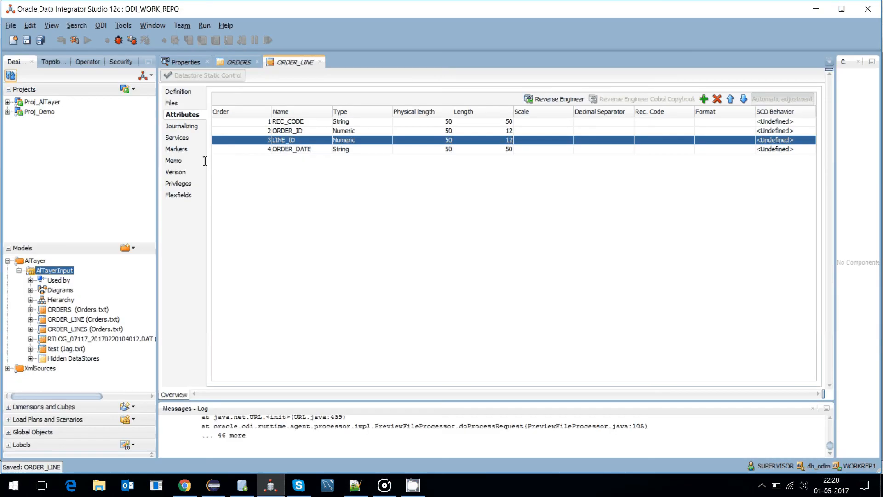
{"action": "double_click", "coordinate": [292, 150]}
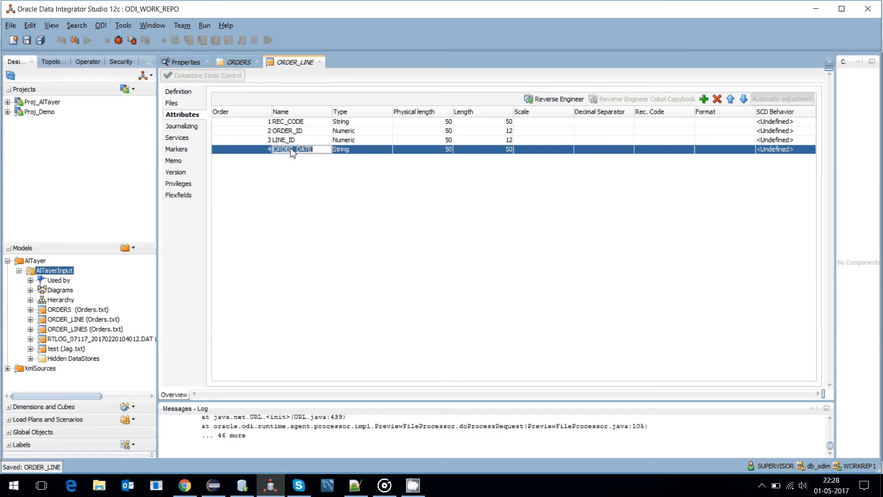
{"action": "key", "text": "ctrl+v"}
- Check the last field name in Notepad++, return to Oracle Data Integrator and add a fifth ORDER_LINE attribute named QTY
{"action": "key", "text": "alt+Tab"}
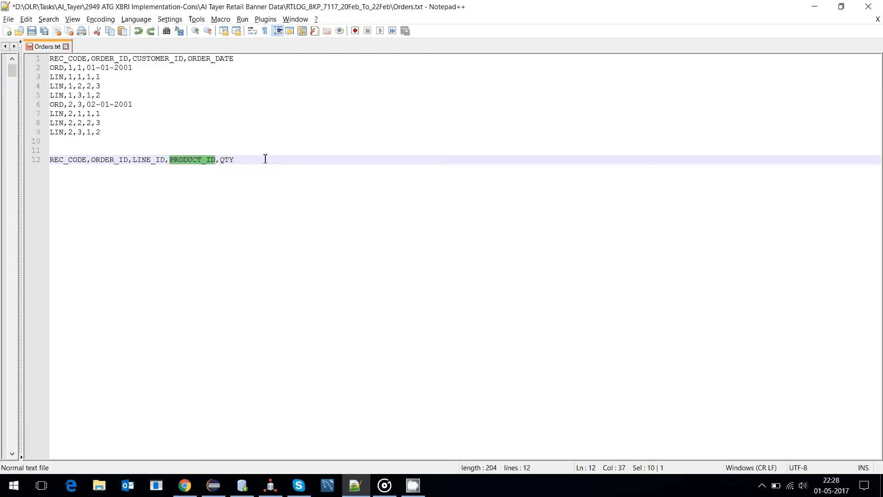
{"action": "double_click", "coordinate": [226, 159]}
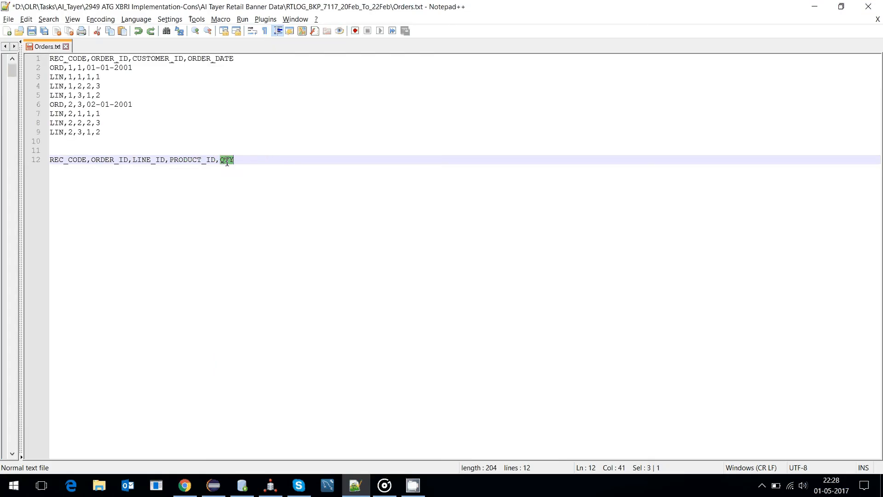
{"action": "key", "text": "alt+Tab"}
{"action": "left_click", "coordinate": [354, 185]}
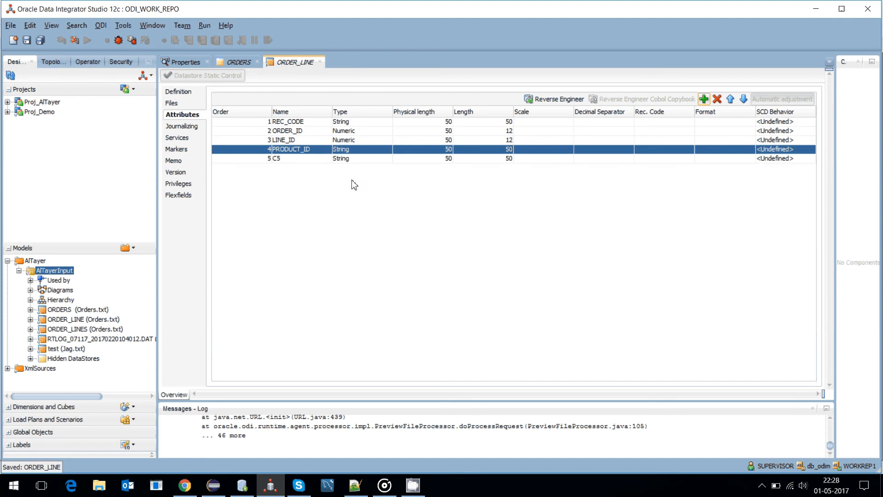
{"action": "double_click", "coordinate": [304, 159]}
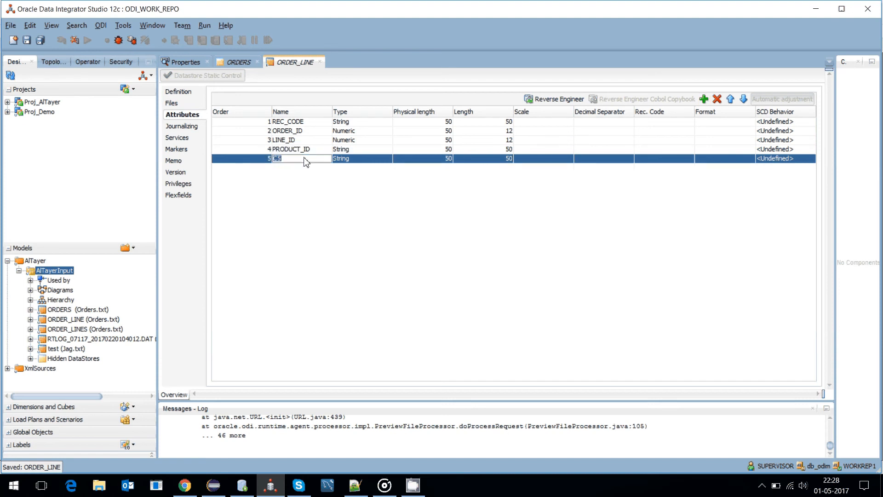
{"action": "type", "text": "QTY"}
- Set the record code of ORDER_LINE's REC_CODE attribute to LIN and check it against the LIN records of Orders.txt in Notepad++
{"action": "double_click", "coordinate": [655, 121]}
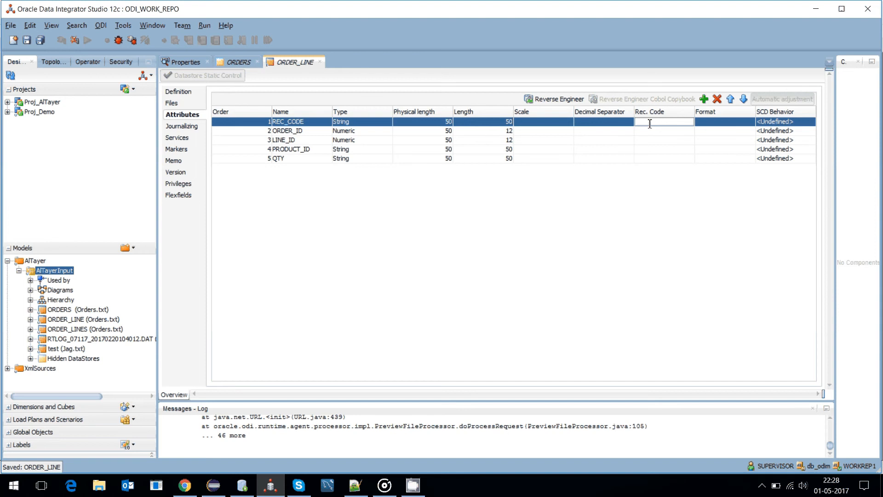
{"action": "type", "text": "LIN"}
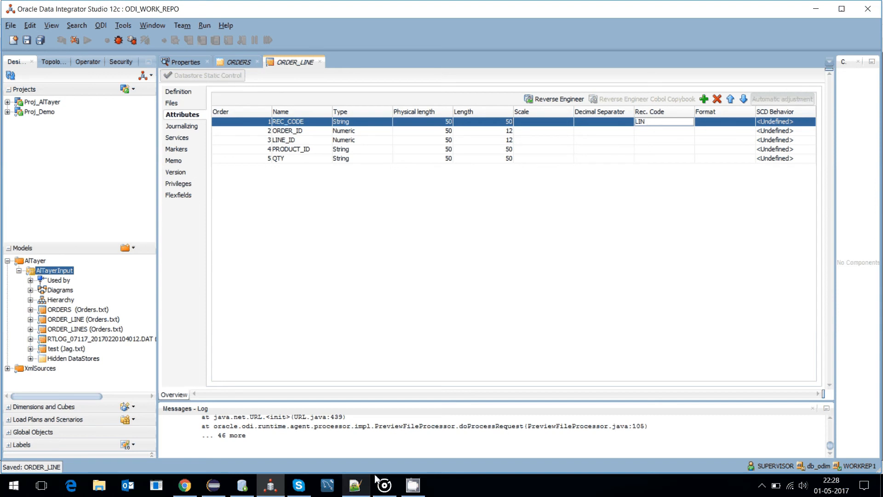
{"action": "left_click", "coordinate": [354, 485]}
{"action": "double_click", "coordinate": [57, 132]}
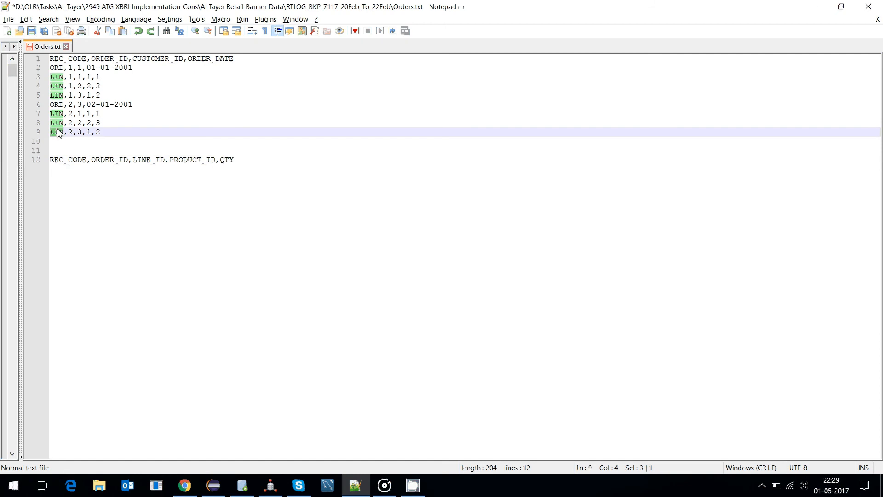
{"action": "key", "text": "alt+Tab"}
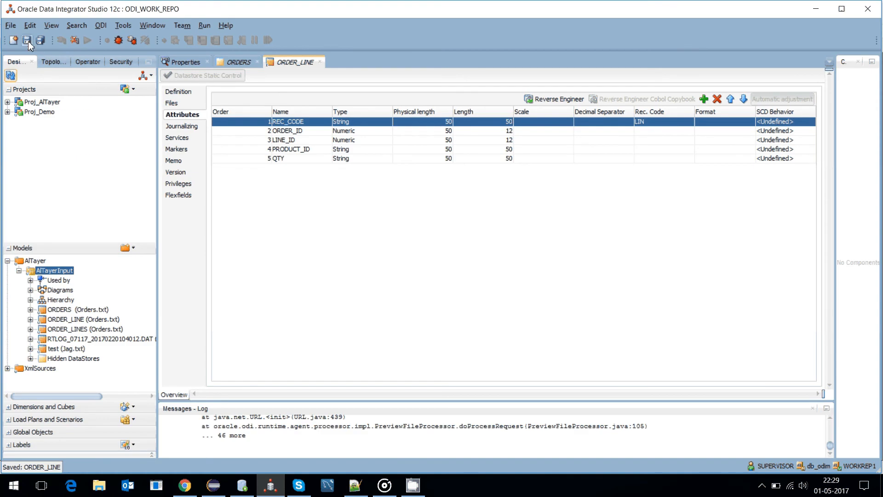
- Set the ORDERS datastore's resource name to Orders.txt by choosing that file from the RTLOG_BKP_7117_20Feb_To_22Feb folder
{"action": "left_click", "coordinate": [240, 62]}
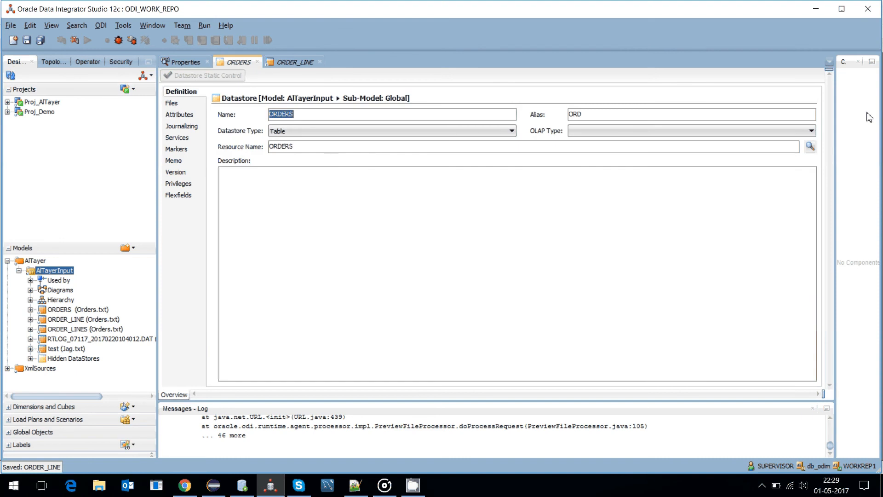
{"action": "left_click", "coordinate": [809, 146]}
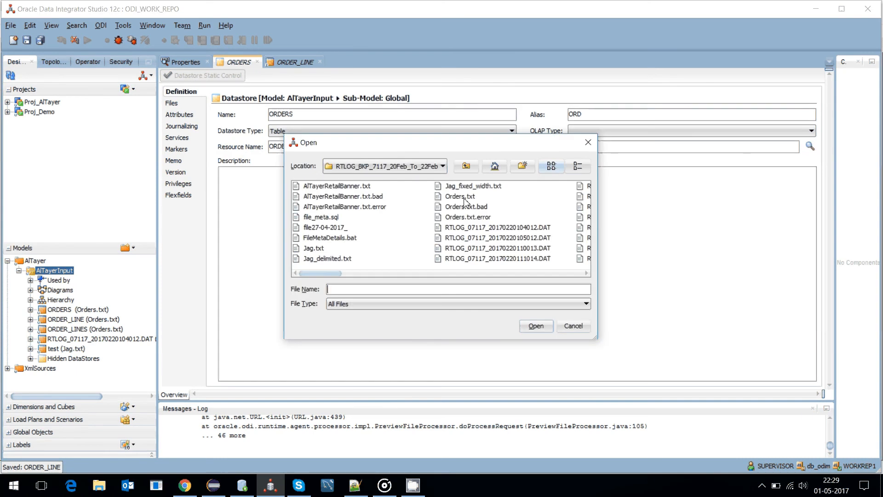
{"action": "double_click", "coordinate": [460, 197]}
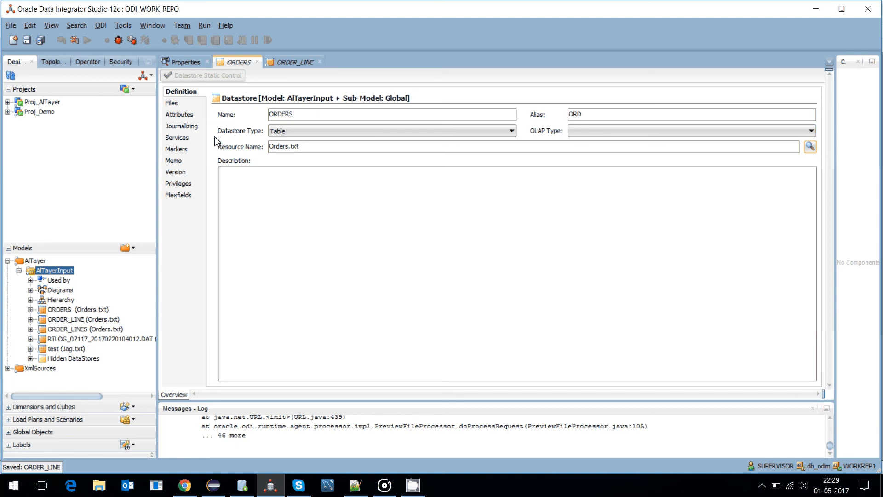
{"action": "triple_click", "coordinate": [315, 144]}
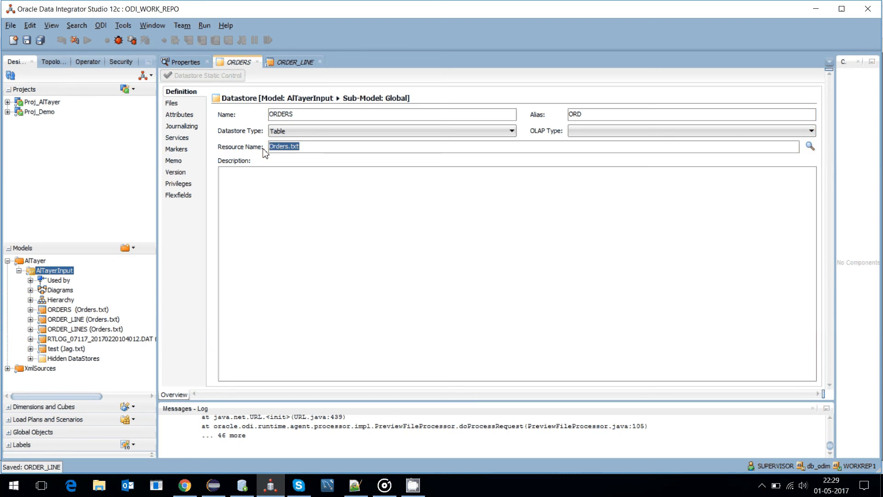
- Set the ORDERS file format to Delimited with a comma as the custom field separator
{"action": "left_click", "coordinate": [179, 105]}
{"action": "left_click", "coordinate": [301, 98]}
{"action": "left_click", "coordinate": [302, 122]}
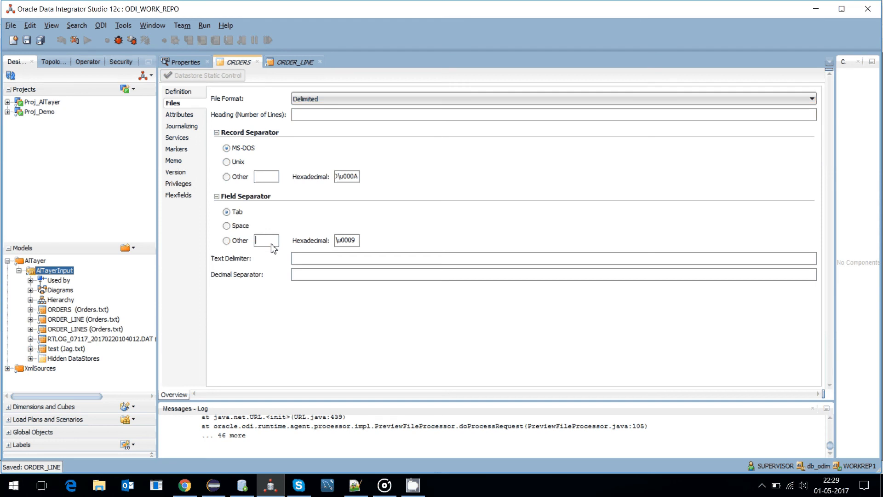
{"action": "left_click", "coordinate": [227, 241]}
{"action": "type", "text": ","}
- Save ORDERS and reverse engineer its attributes with Local (No Agent), fetching 1000 rows
{"action": "left_click", "coordinate": [188, 119]}
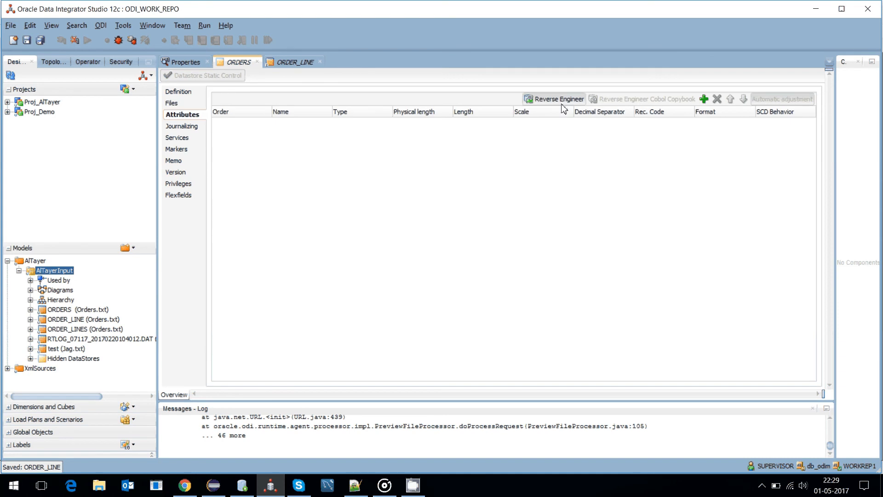
{"action": "left_click", "coordinate": [558, 100]}
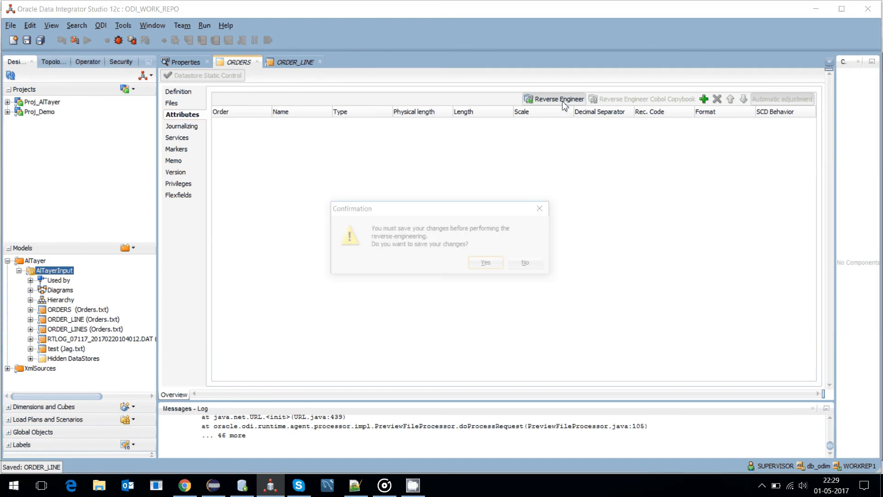
{"action": "left_click", "coordinate": [487, 263]}
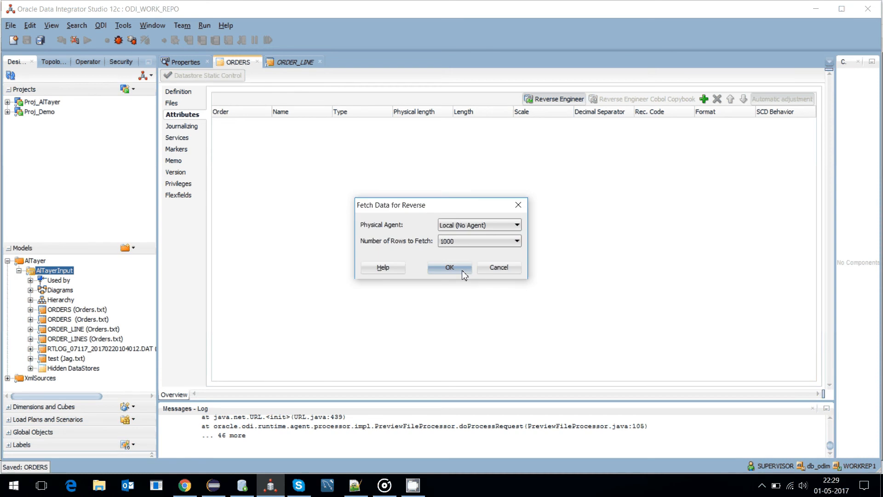
{"action": "left_click", "coordinate": [463, 271]}
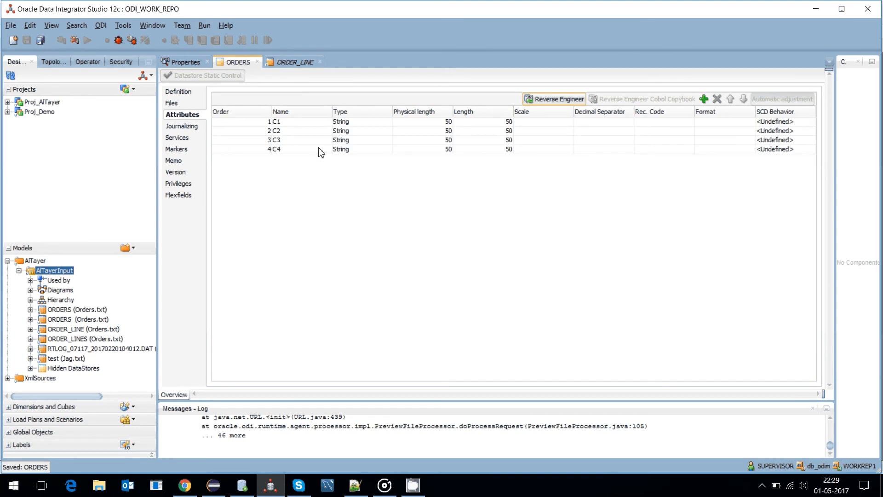
- Delete the four generically named attributes C1 to C4 from the ORDERS datastore
{"action": "left_click", "coordinate": [258, 131]}
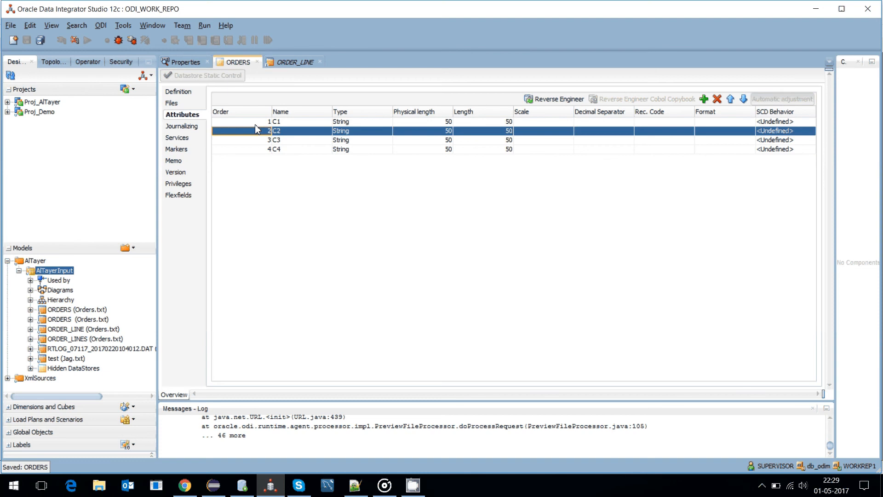
{"action": "left_click", "coordinate": [262, 122]}
{"action": "left_click", "coordinate": [256, 130]}
{"action": "key", "text": "Up"}
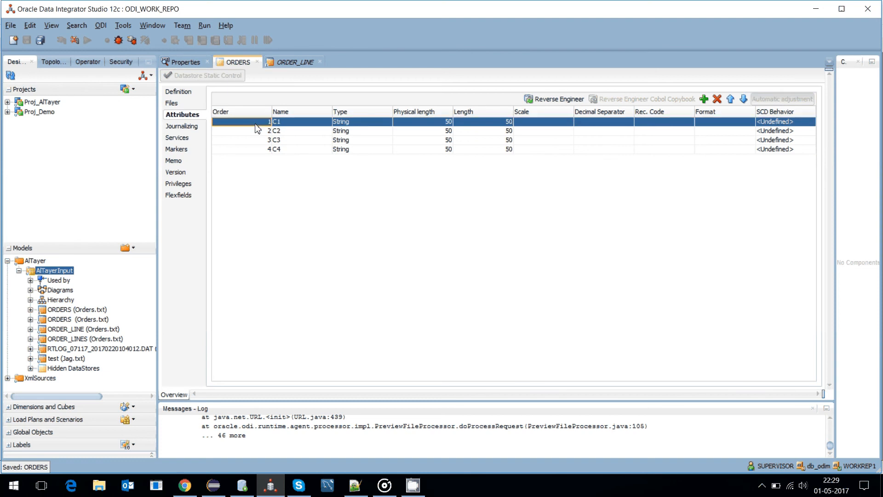
{"action": "key", "text": "shift+Down"}
{"action": "key", "text": "shift+Down"}
{"action": "key", "text": "shift+Down"}
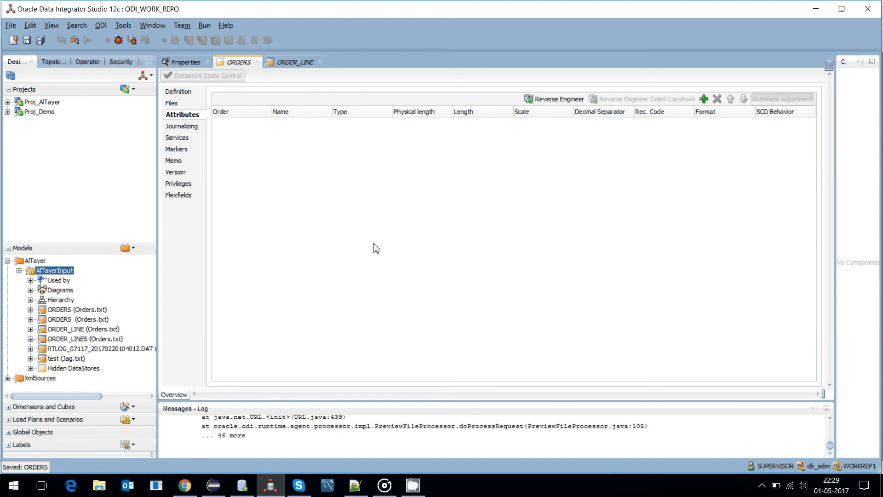
- Set the ORDERS file heading to 1 line, save, and reverse engineer its attributes with Local (No Agent), fetching 1000 rows
{"action": "left_click", "coordinate": [172, 103]}
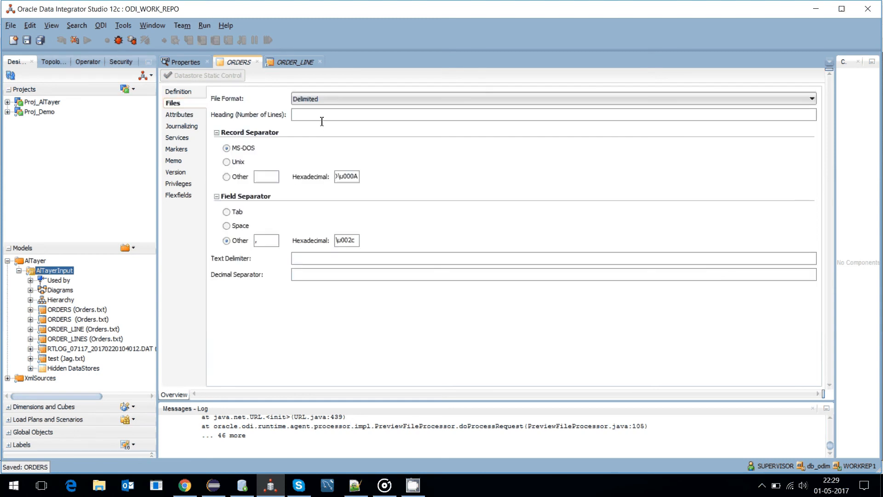
{"action": "left_click", "coordinate": [322, 122]}
{"action": "type", "text": "1"}
{"action": "left_click", "coordinate": [183, 115]}
{"action": "left_click", "coordinate": [554, 99]}
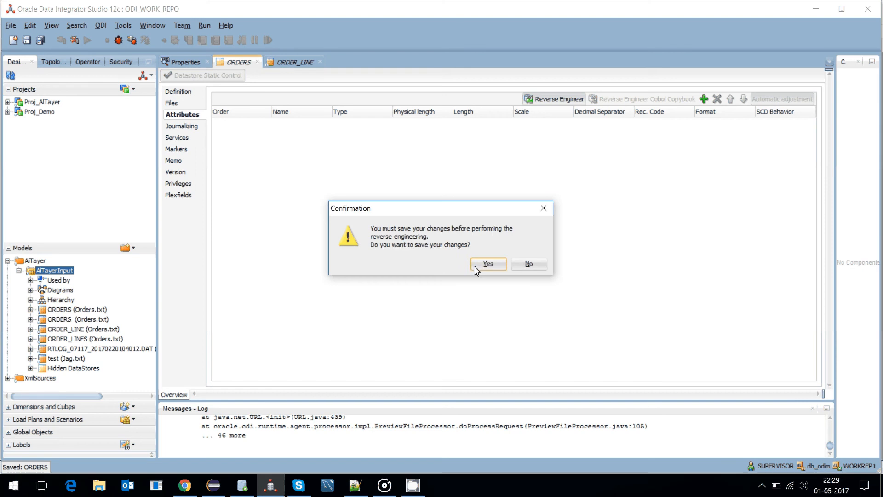
{"action": "left_click", "coordinate": [487, 266]}
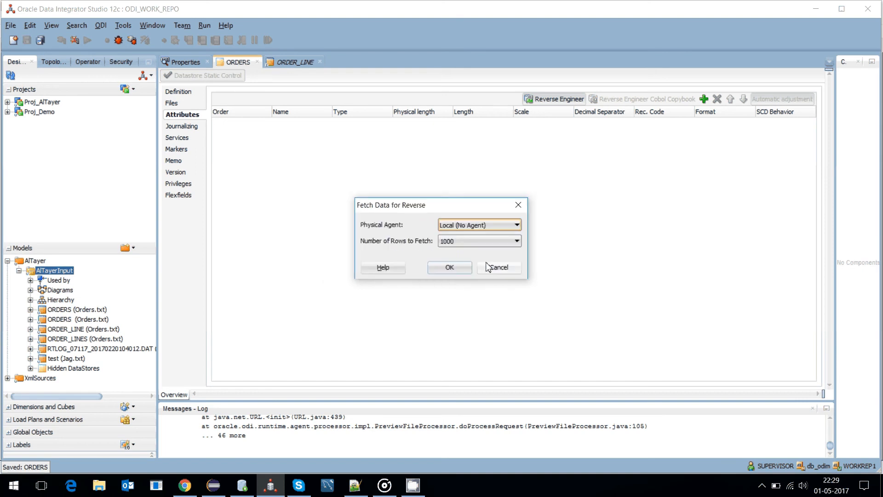
{"action": "left_click", "coordinate": [455, 268]}
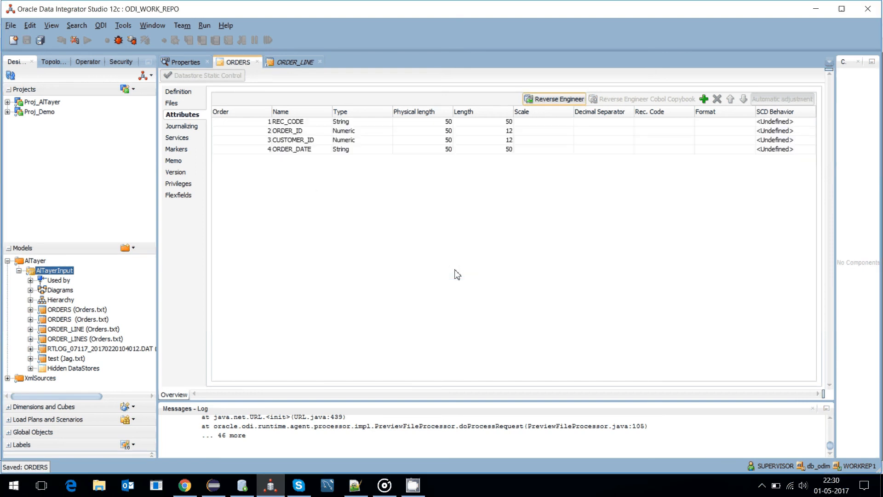
- Set the record code of the REC_CODE attribute to ORD and rename the ORDERS datastore to ORDERS1
{"action": "left_click", "coordinate": [648, 122]}
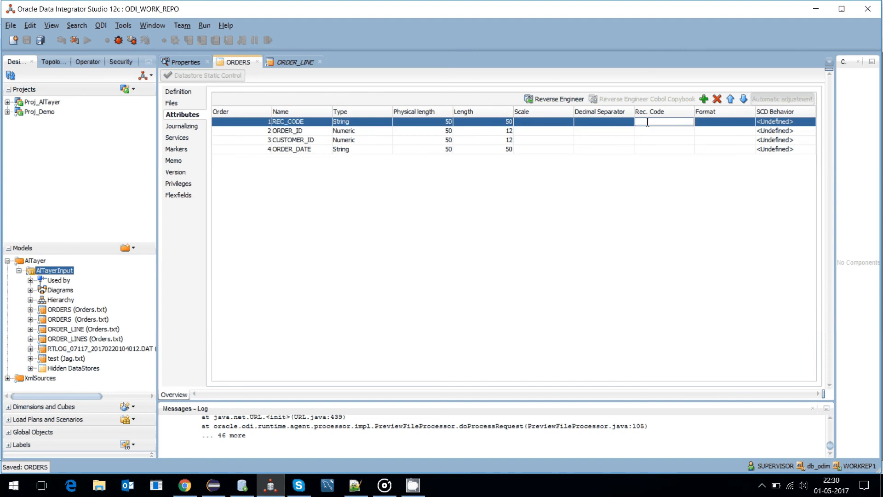
{"action": "type", "text": "ord"}
{"action": "left_click", "coordinate": [179, 91]}
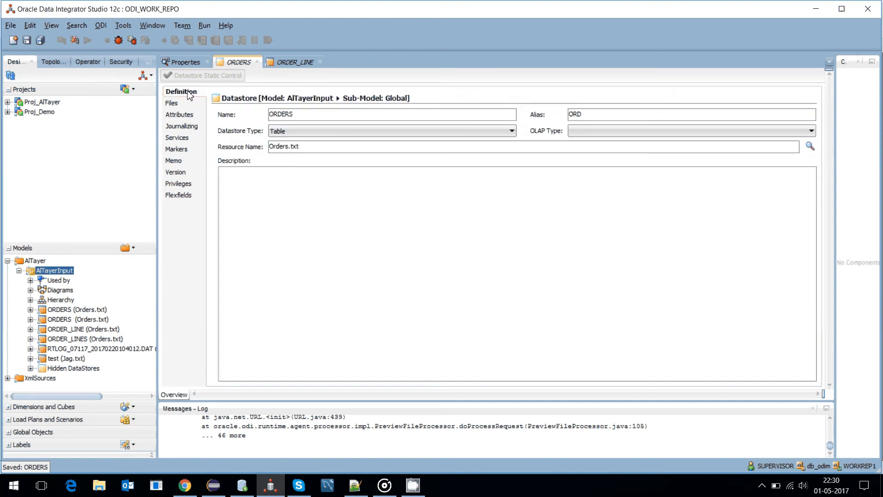
{"action": "left_click", "coordinate": [297, 116]}
{"action": "type", "text": "1"}
- Save all open datastores, including ORDERS1 and ORDER_LINE
{"action": "left_click", "coordinate": [298, 62]}
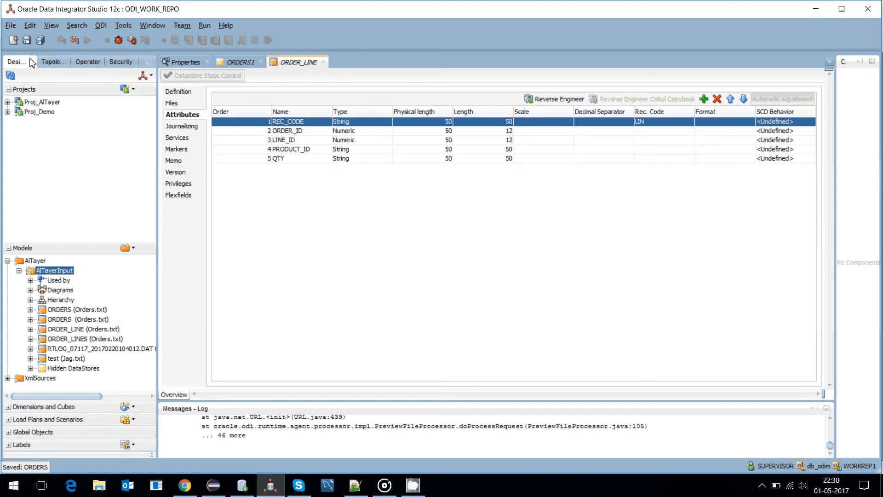
{"action": "left_click", "coordinate": [41, 41]}
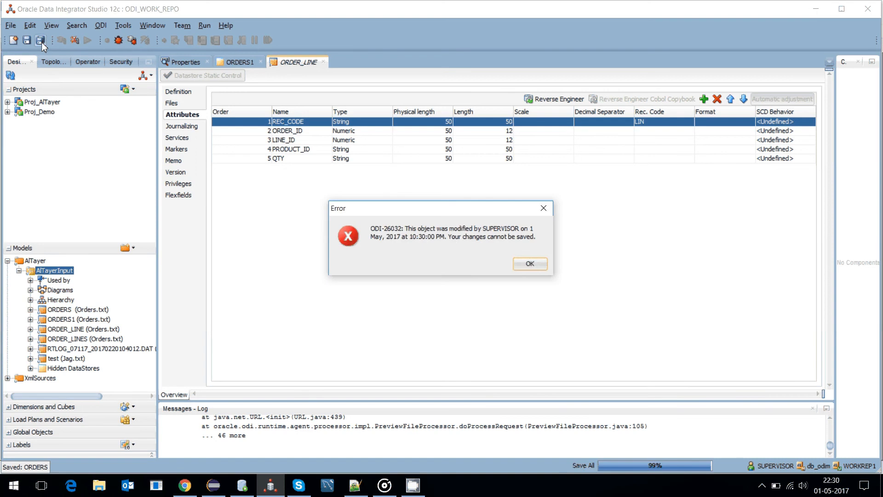
{"action": "left_click", "coordinate": [519, 264]}
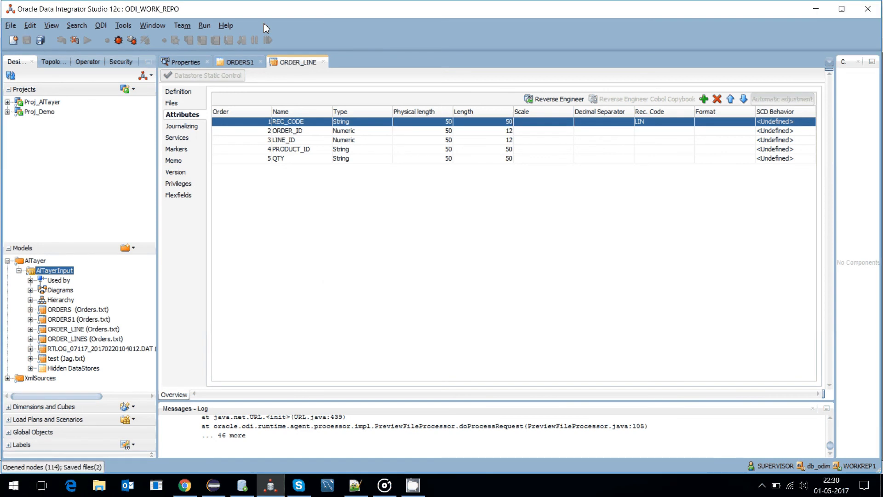
- View the data of the ORDERS1 datastore to check which records its record code selects
{"action": "left_click", "coordinate": [239, 61]}
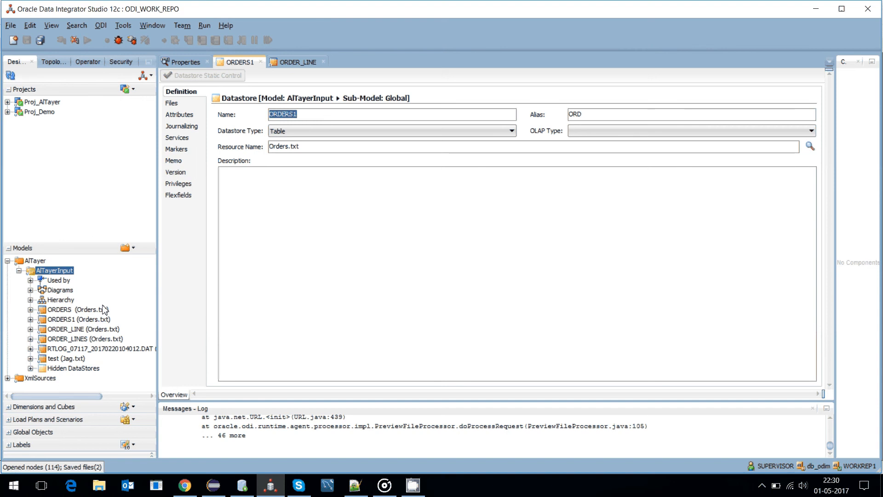
{"action": "left_click", "coordinate": [81, 319]}
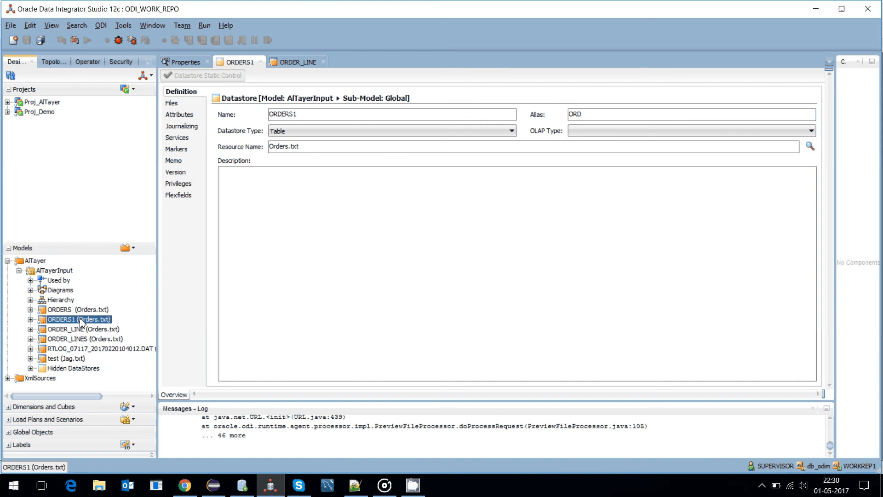
{"action": "right_click", "coordinate": [79, 318]}
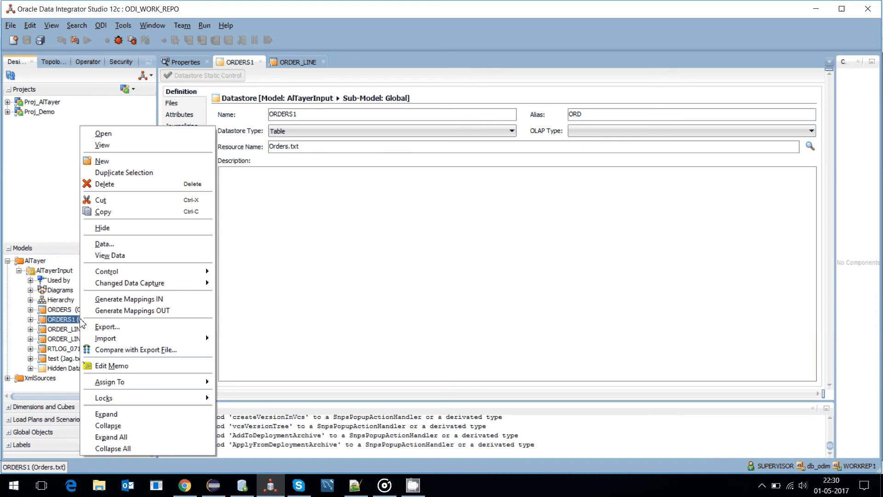
{"action": "left_click", "coordinate": [124, 255]}
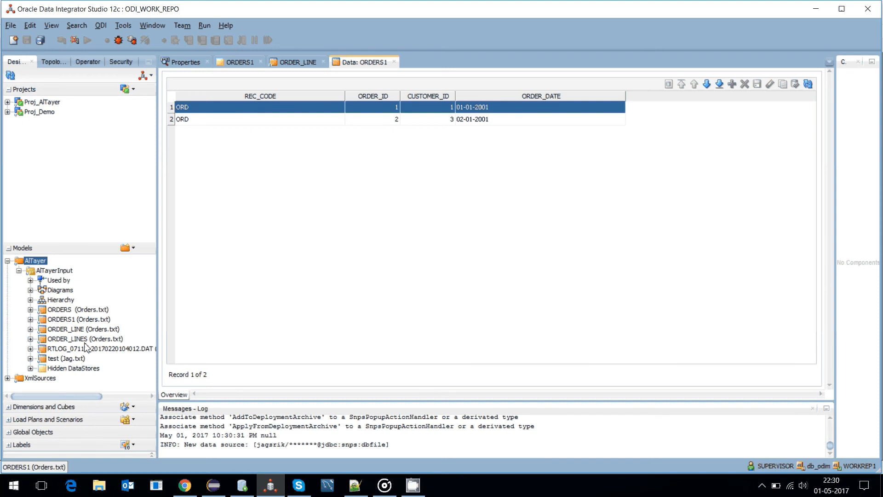
- View the data of the existing ORDER_LINES datastore and close its data view
{"action": "right_click", "coordinate": [86, 339]}
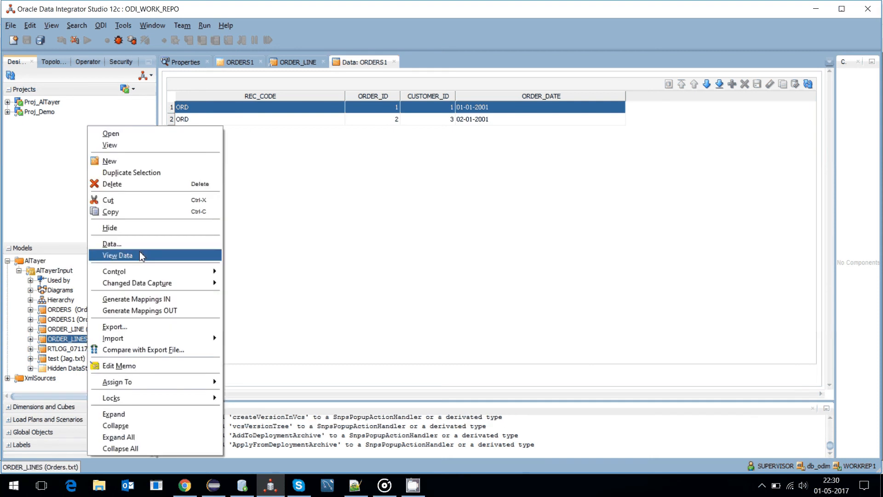
{"action": "left_click", "coordinate": [141, 256]}
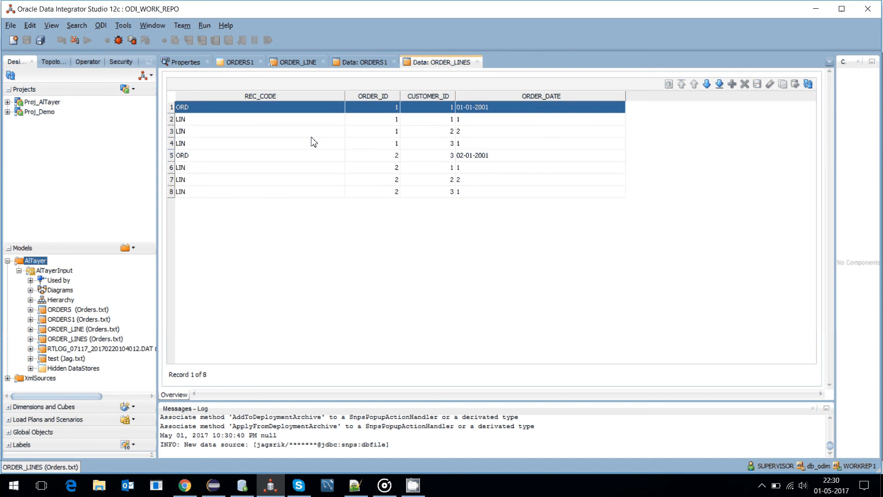
{"action": "left_click", "coordinate": [477, 62]}
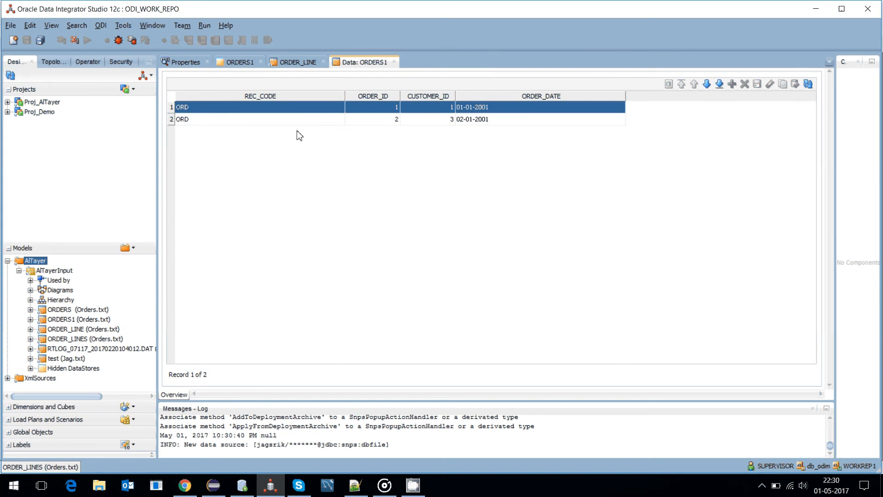
- View the data of the ORDER_LINE datastore to check its record filtering and close the data view
{"action": "left_click", "coordinate": [92, 331]}
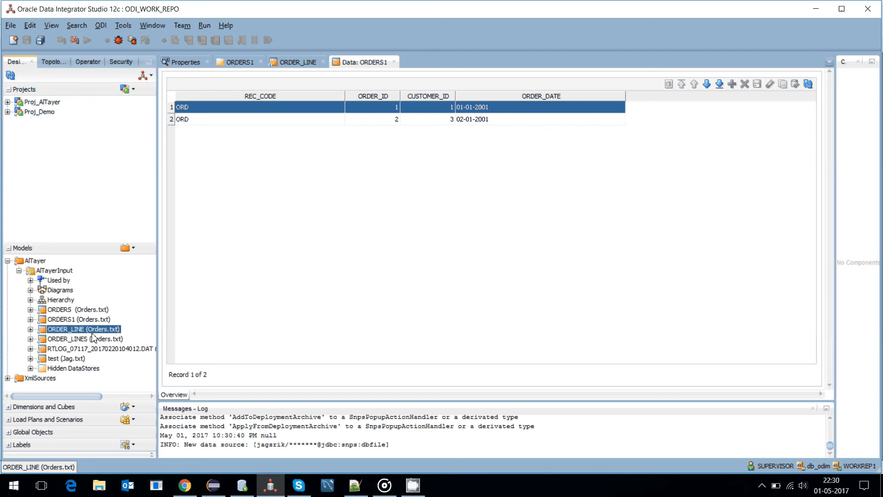
{"action": "right_click", "coordinate": [93, 337]}
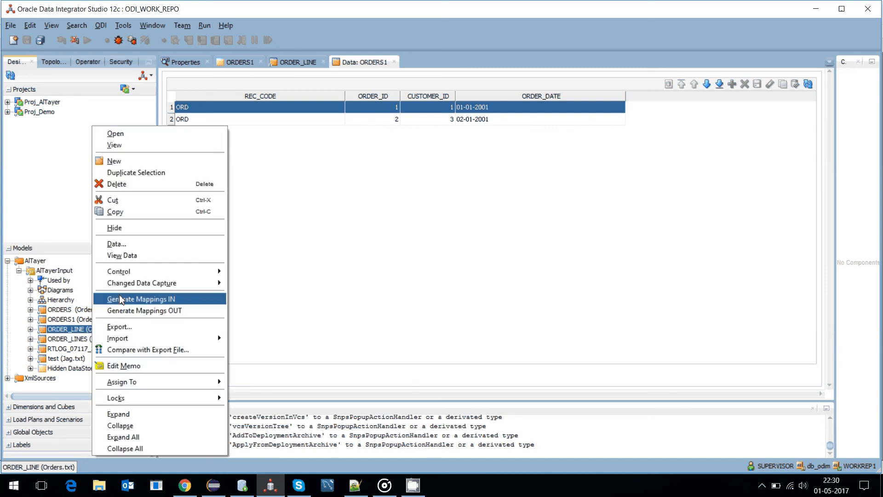
{"action": "left_click", "coordinate": [132, 256]}
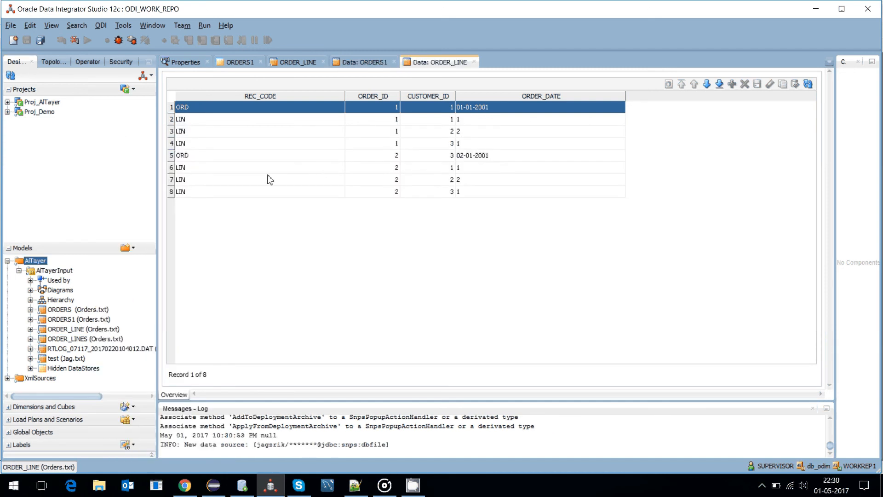
{"action": "left_click", "coordinate": [474, 63]}
- Try to re-enter LIN as the record code of ORDER_LINE's REC_CODE attribute and save the datastore
{"action": "left_click", "coordinate": [295, 62]}
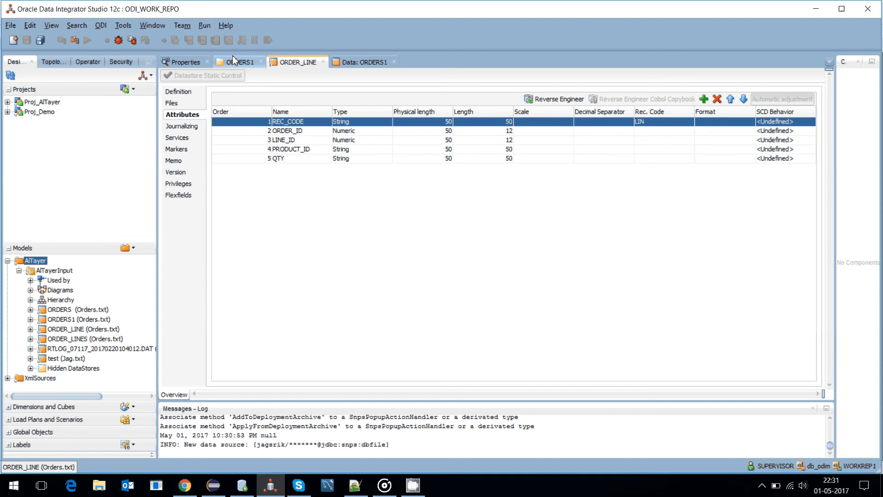
{"action": "left_click", "coordinate": [662, 123]}
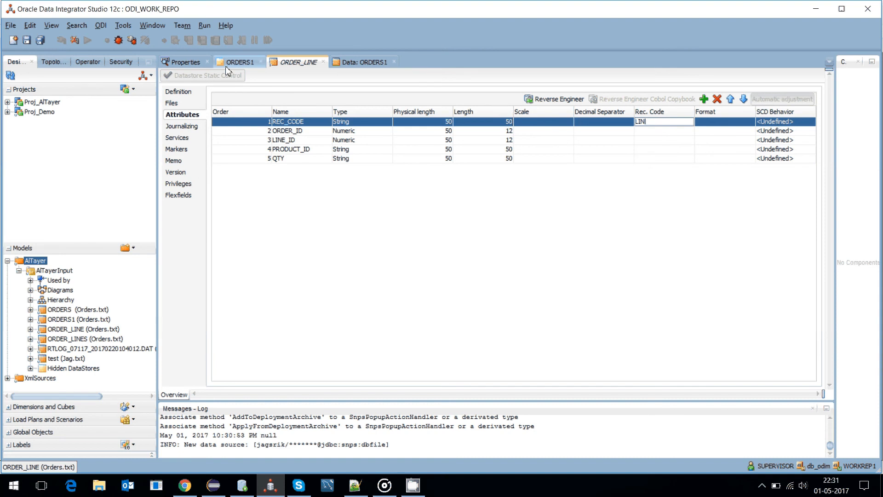
{"action": "left_click", "coordinate": [26, 41]}
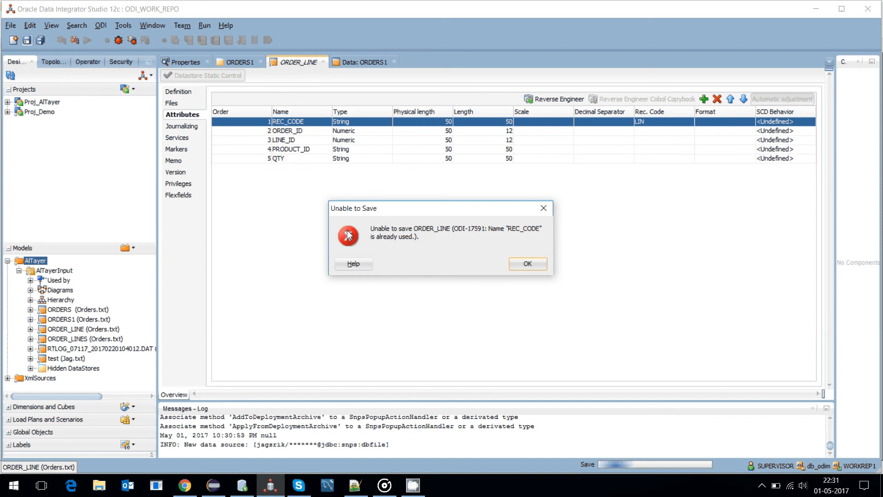
{"action": "left_click", "coordinate": [532, 267]}
- Close the ORDERS1 data view and both datastore editors, closing ORDER_LINE without its unsaved changes, and exit Oracle Data Integrator Studio
{"action": "left_click", "coordinate": [361, 62]}
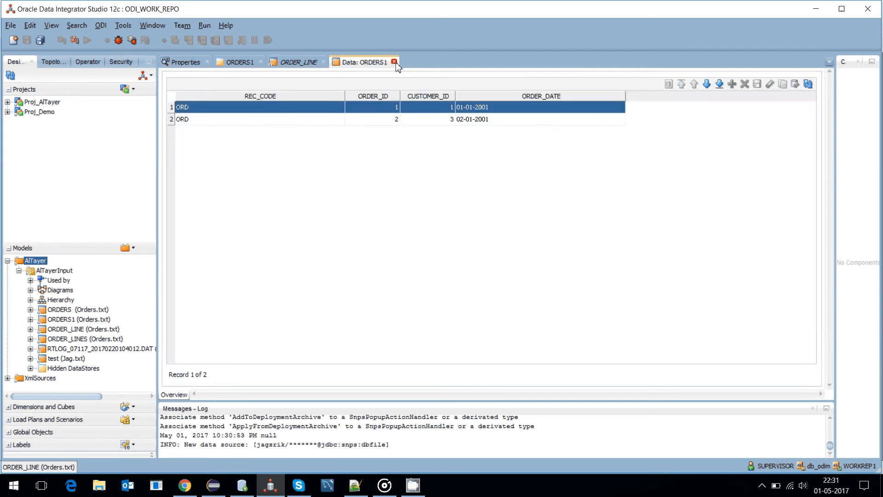
{"action": "left_click", "coordinate": [394, 62]}
{"action": "left_click", "coordinate": [324, 61]}
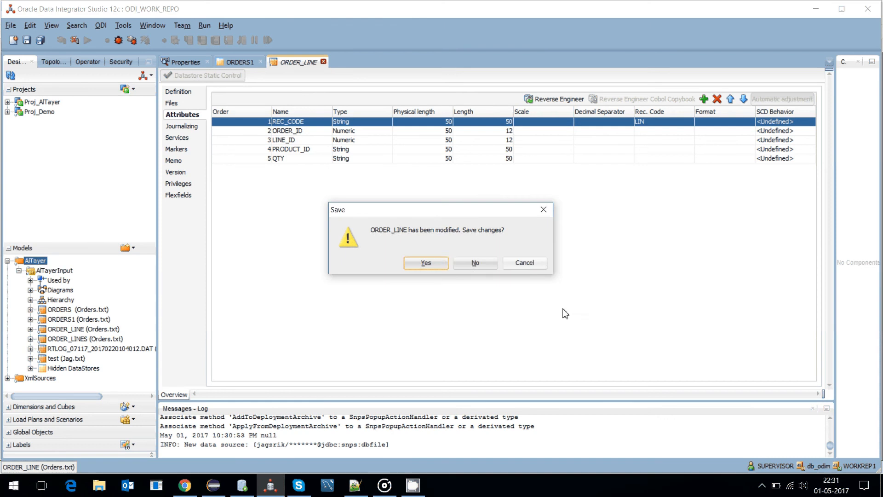
{"action": "left_click", "coordinate": [426, 262]}
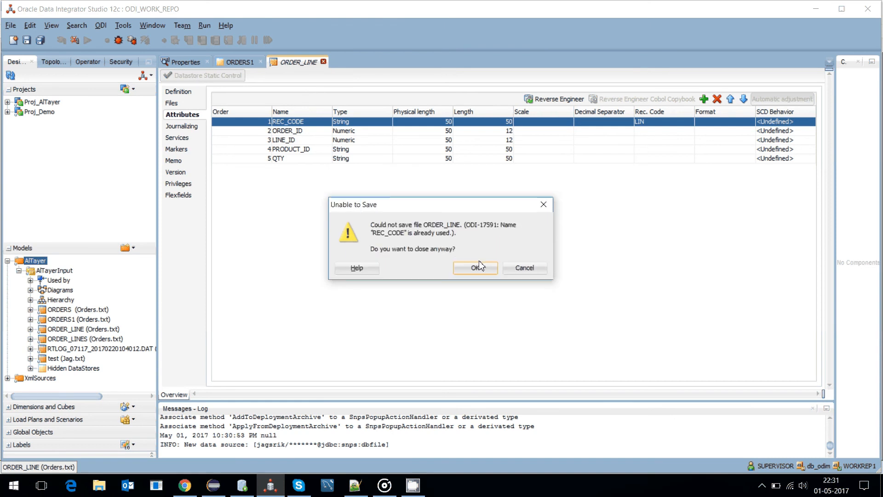
{"action": "left_click", "coordinate": [478, 267]}
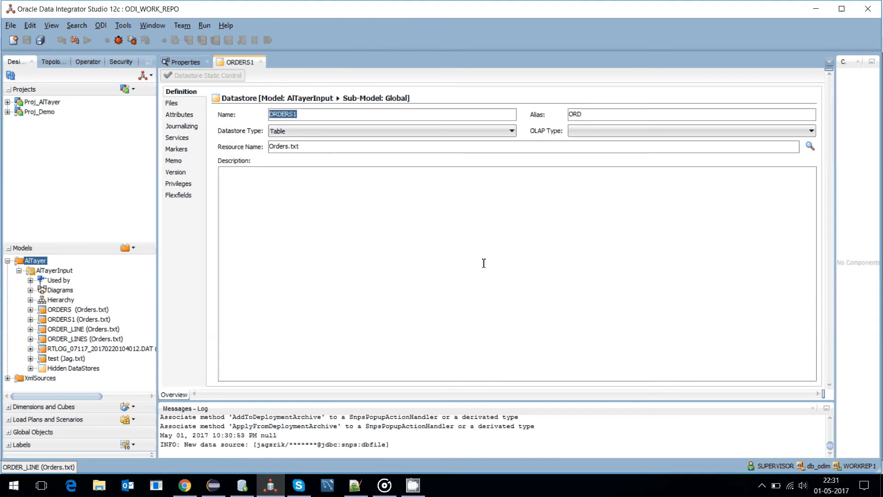
{"action": "left_click", "coordinate": [261, 62]}
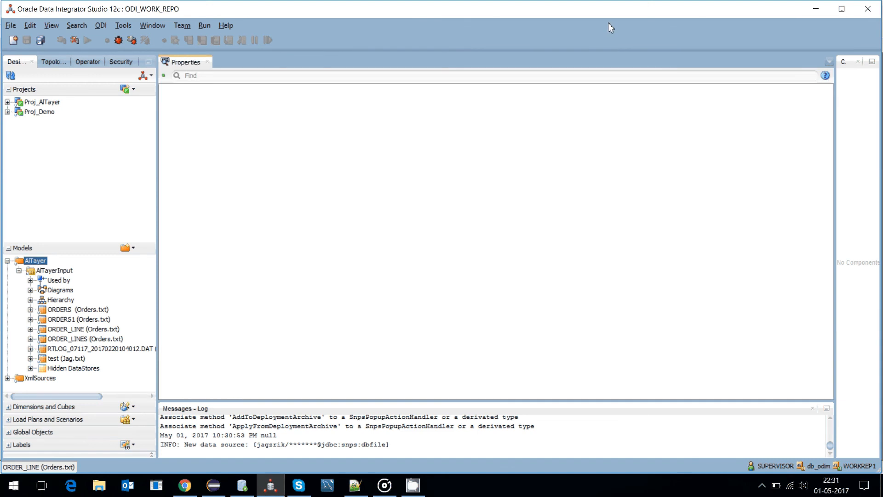
{"action": "left_click", "coordinate": [873, 8]}
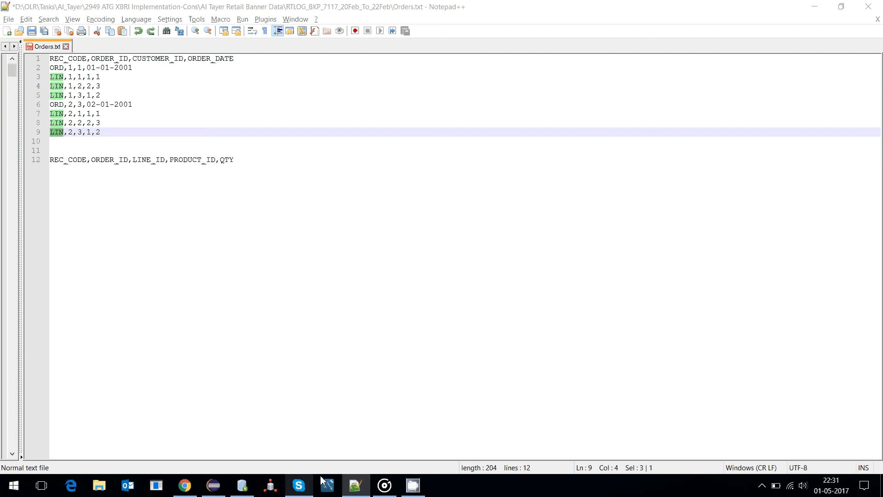
{"action": "left_click", "coordinate": [762, 486]}
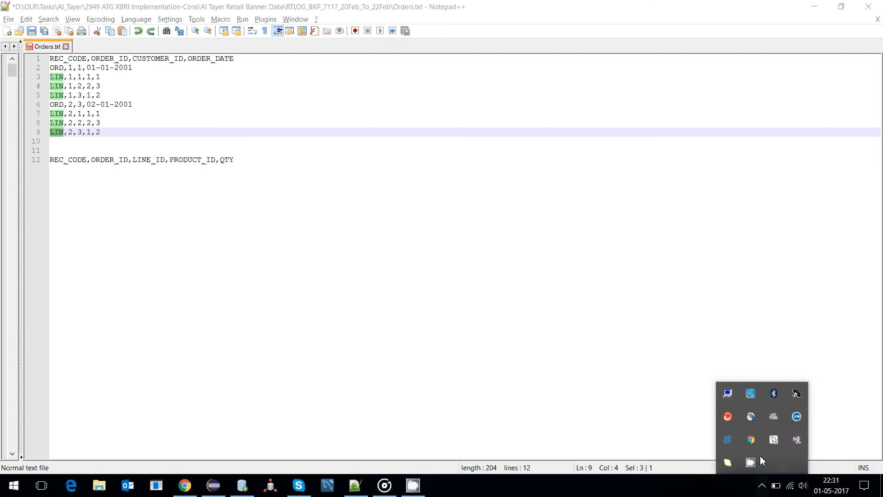
{"action": "left_click", "coordinate": [752, 462]}
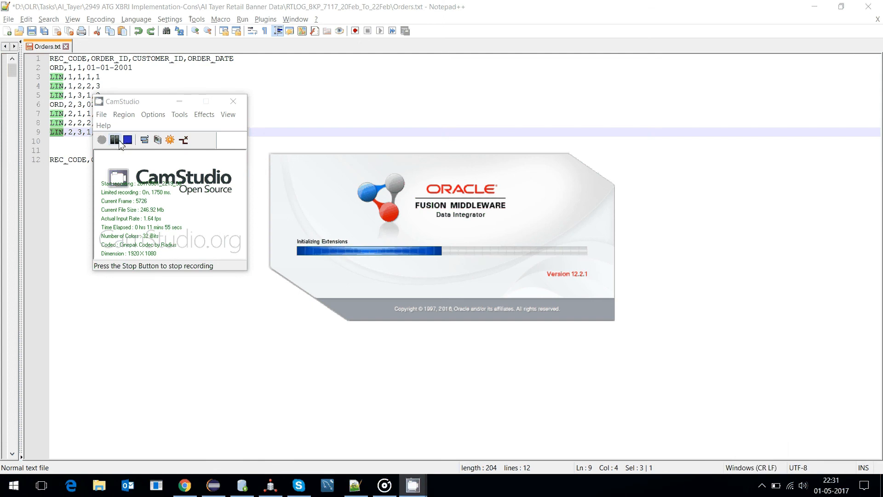
{"action": "left_click", "coordinate": [180, 103]}
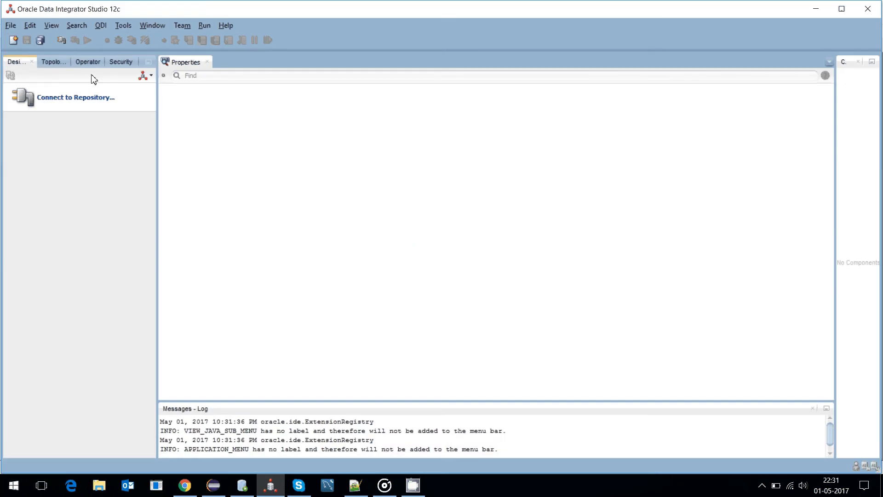
- Start connecting to the repository and enter the wallet password to unlock the login credentials
{"action": "left_click", "coordinate": [89, 97]}
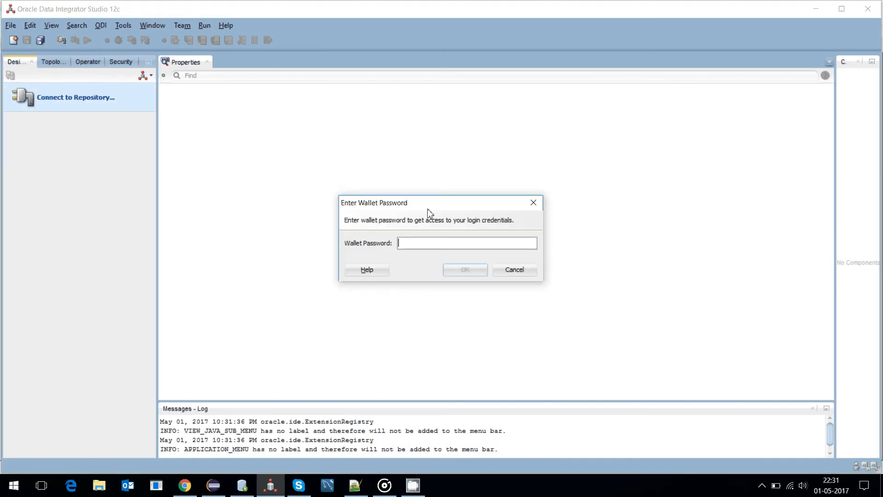
{"action": "type", "text": "*"}
{"action": "key", "text": "BackSpace"}
{"action": "type", "text": "********"}
{"action": "key", "text": "Return"}
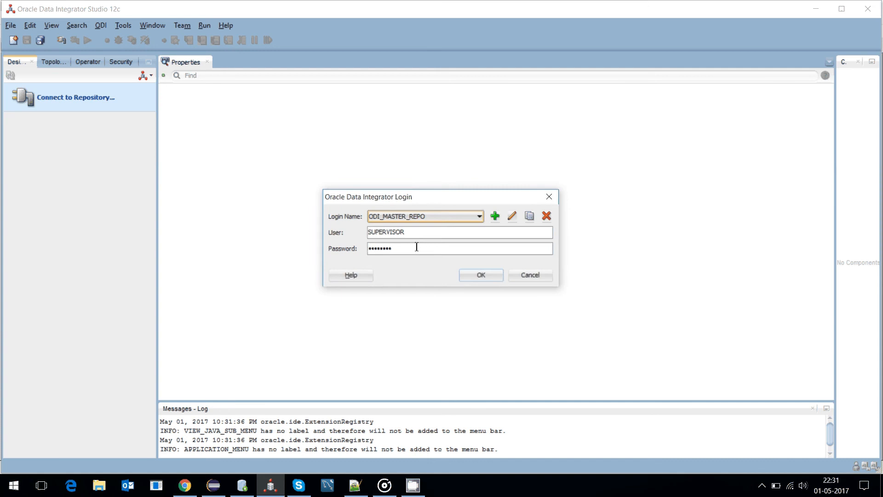
- Choose the ODI_WORK_REPO login and connect to the work repository with its stored credentials
{"action": "left_click", "coordinate": [418, 217]}
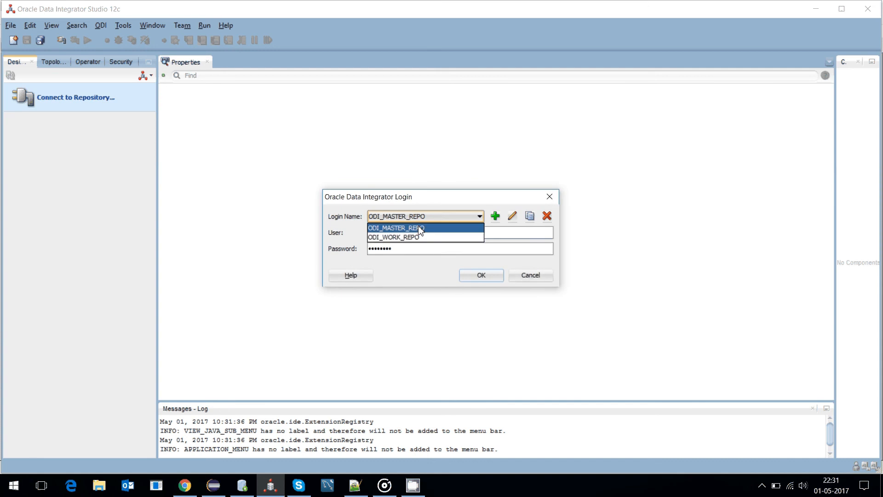
{"action": "left_click", "coordinate": [418, 225]}
{"action": "left_click", "coordinate": [430, 217]}
{"action": "left_click", "coordinate": [419, 234]}
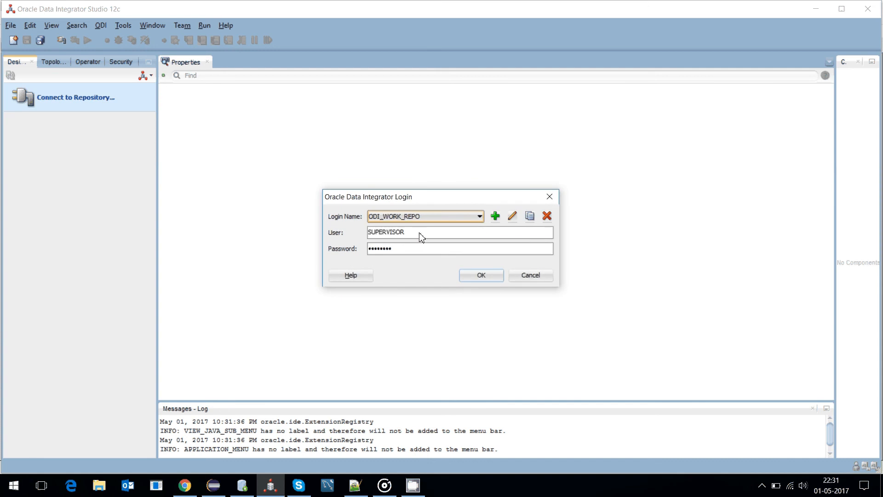
{"action": "left_click", "coordinate": [490, 277]}
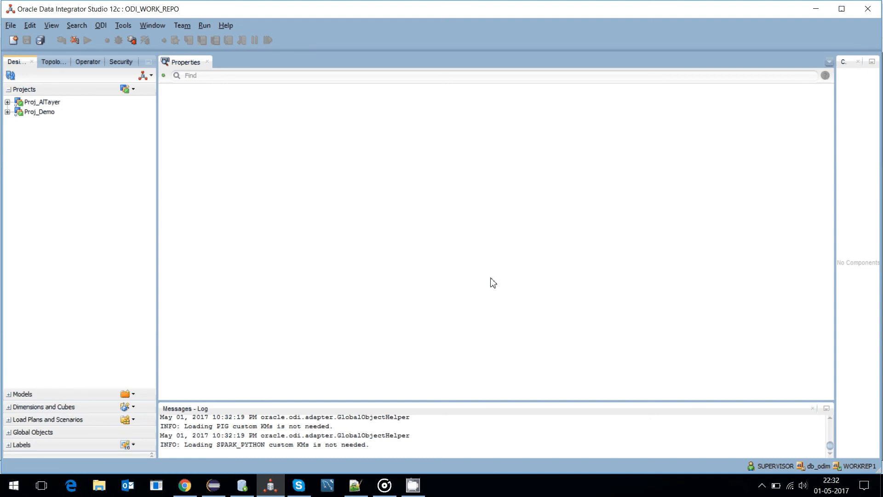
- Expand the AlTayer model folder and its AlTayerInput model in the Designer to list the datastores
{"action": "left_click", "coordinate": [52, 62]}
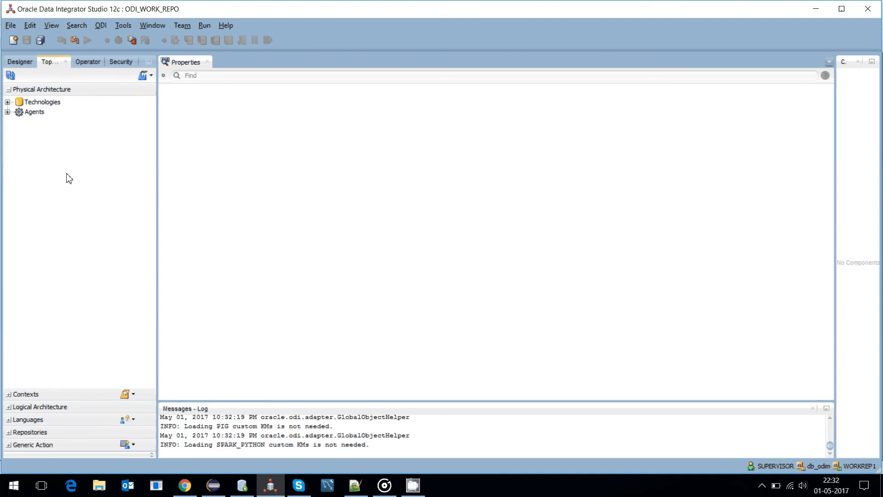
{"action": "left_click", "coordinate": [18, 65]}
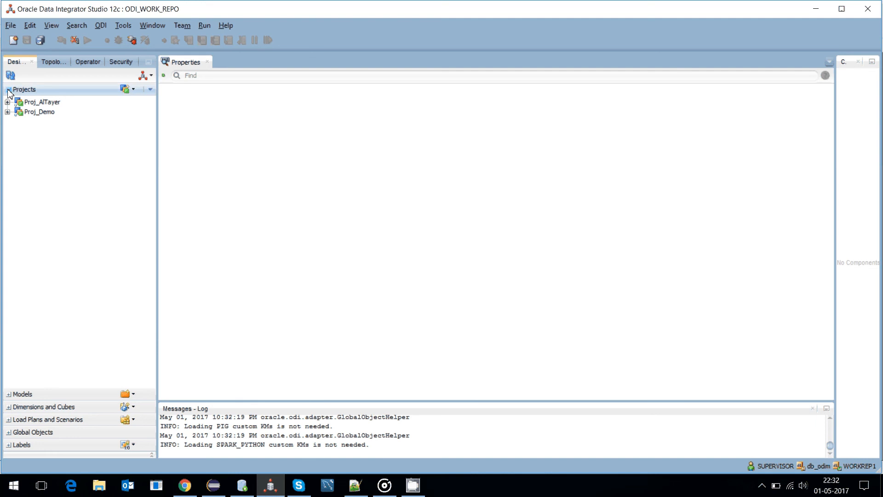
{"action": "left_click", "coordinate": [8, 90]}
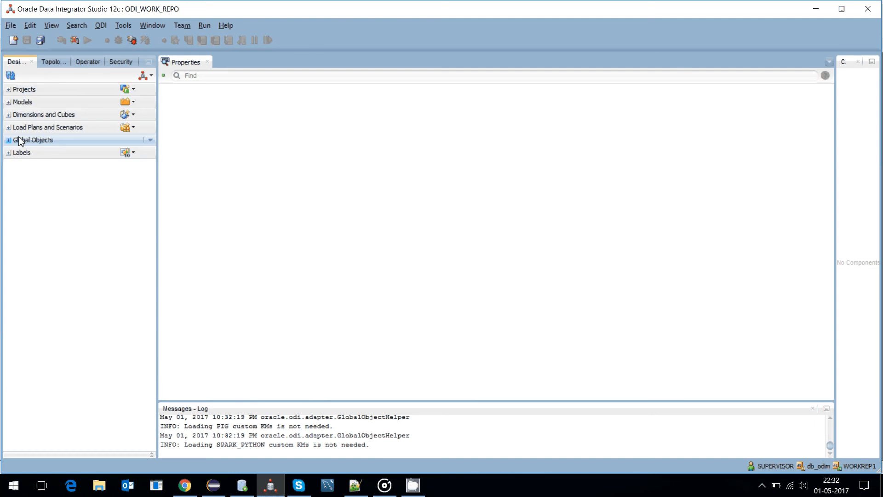
{"action": "left_click", "coordinate": [8, 103]}
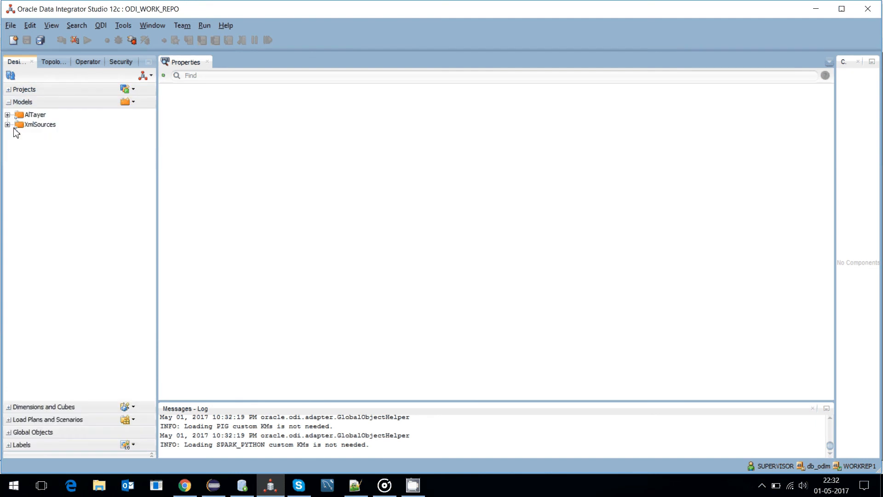
{"action": "double_click", "coordinate": [21, 115]}
{"action": "left_click", "coordinate": [19, 124]}
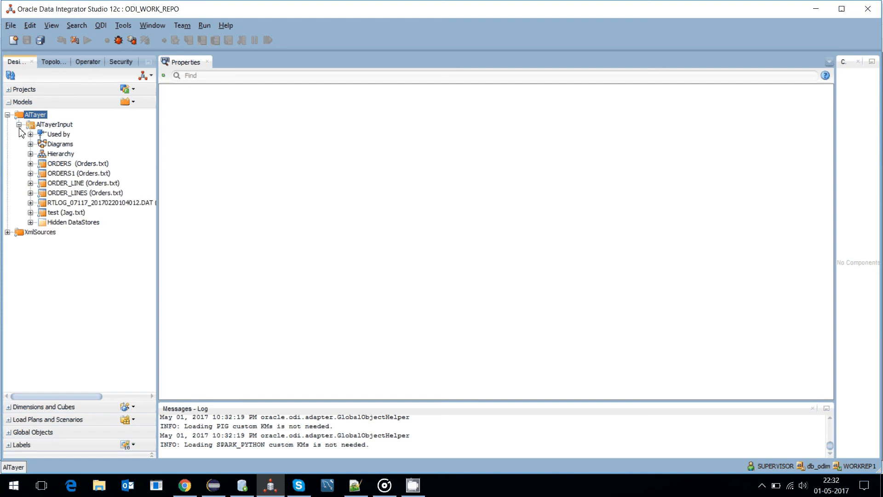
- Open the ORDER_LINE and ORDERS1 datastores and examine the attributes of ORDERS1
{"action": "left_click", "coordinate": [63, 183]}
{"action": "right_click", "coordinate": [63, 183]}
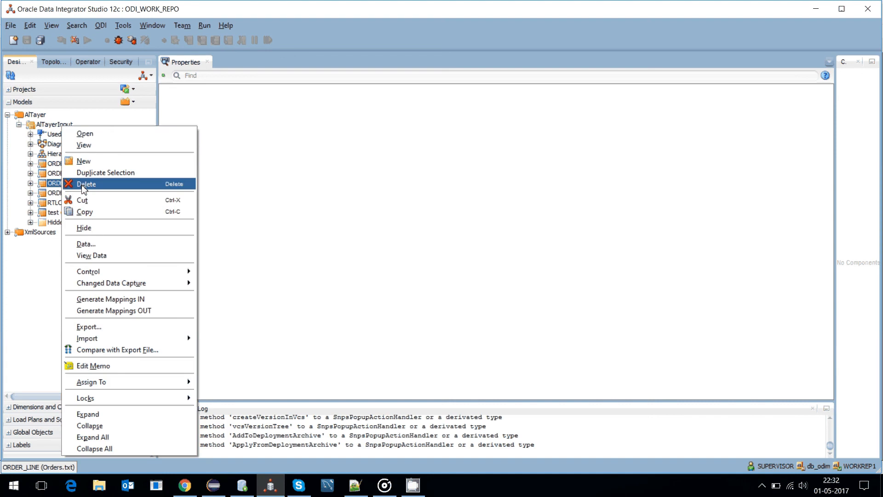
{"action": "left_click", "coordinate": [101, 137]}
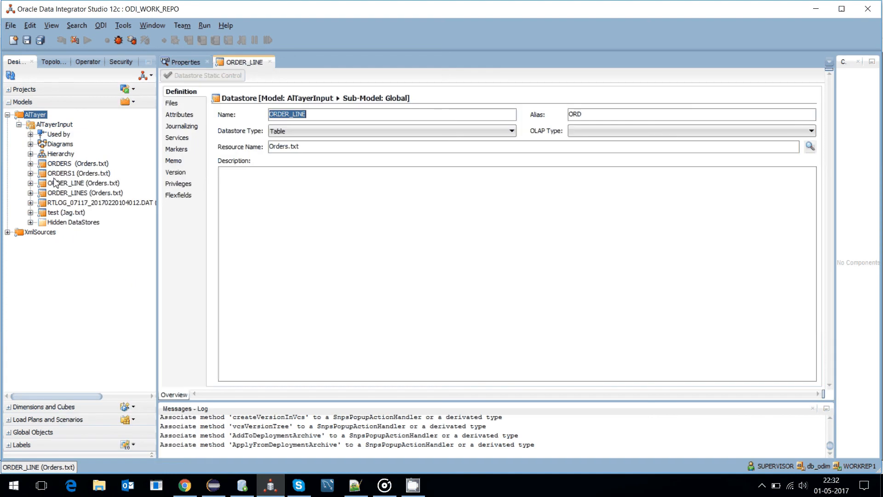
{"action": "left_click", "coordinate": [68, 164]}
{"action": "right_click", "coordinate": [69, 163]}
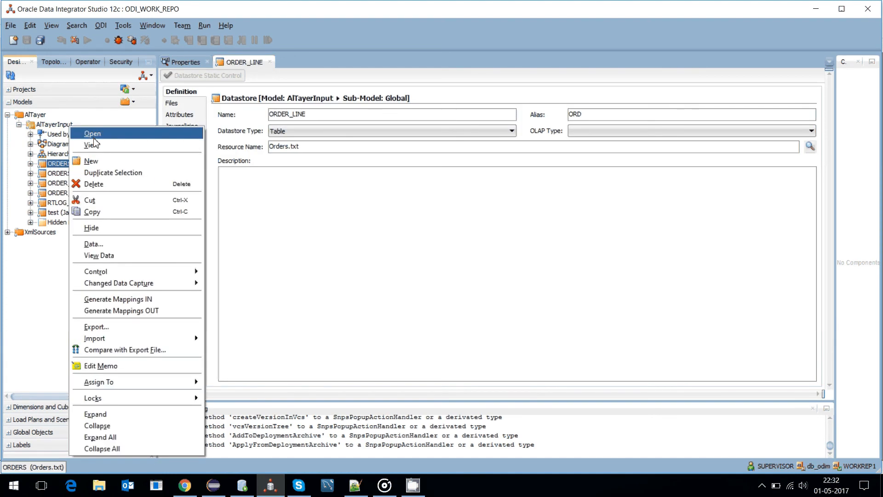
{"action": "left_click", "coordinate": [57, 175]}
{"action": "right_click", "coordinate": [57, 175]}
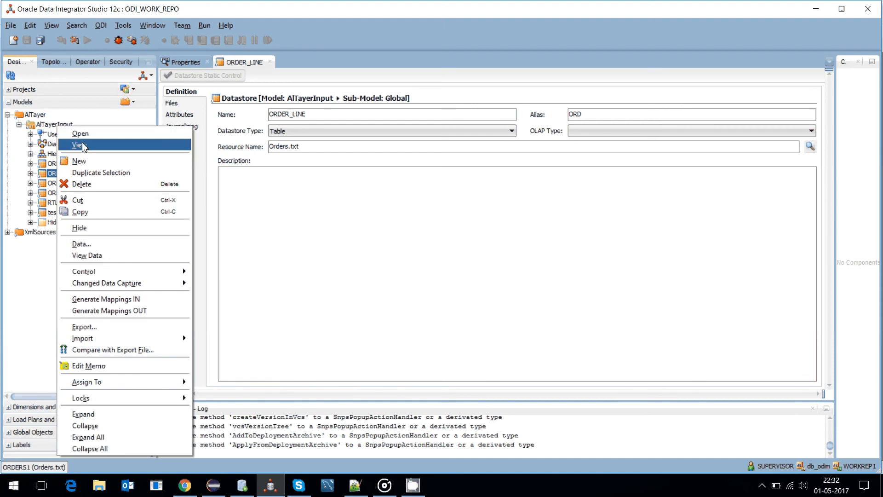
{"action": "left_click", "coordinate": [81, 134]}
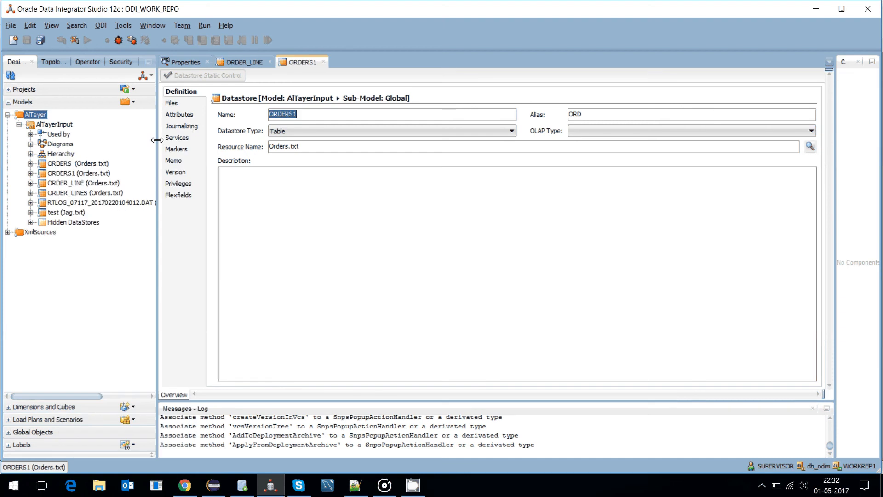
{"action": "left_click", "coordinate": [176, 107]}
{"action": "left_click", "coordinate": [181, 115]}
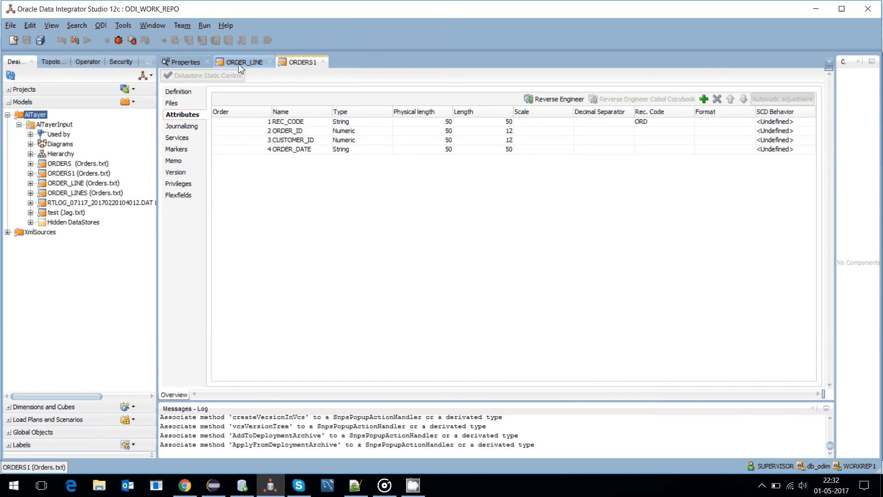
- Review the file settings and attributes of the ORDER_LINE datastore and close its editor
{"action": "left_click", "coordinate": [240, 65]}
{"action": "left_click", "coordinate": [172, 103]}
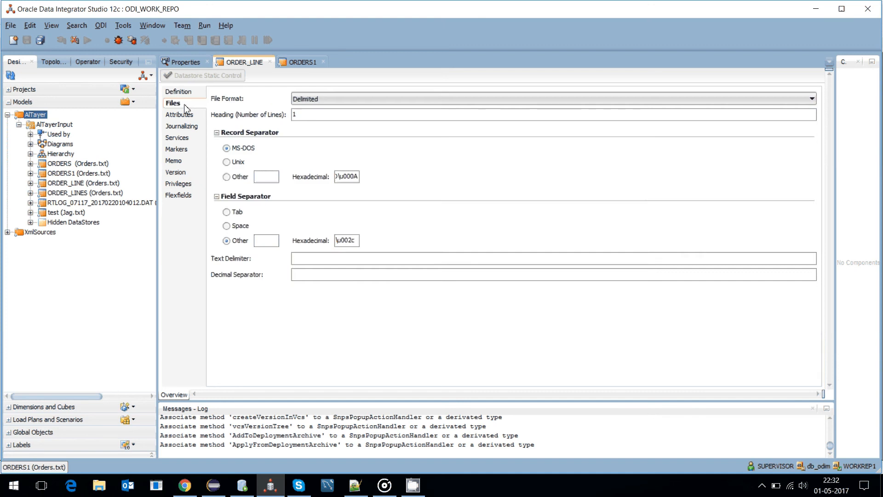
{"action": "left_click", "coordinate": [186, 116]}
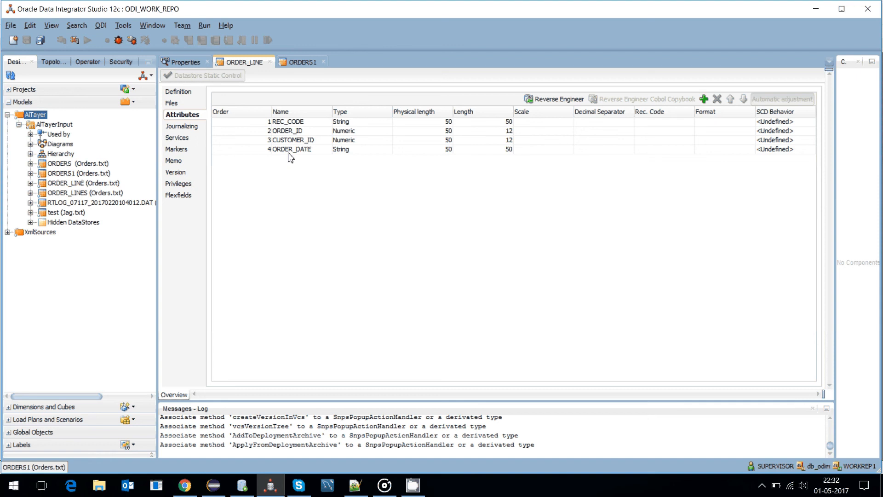
{"action": "left_click", "coordinate": [270, 62]}
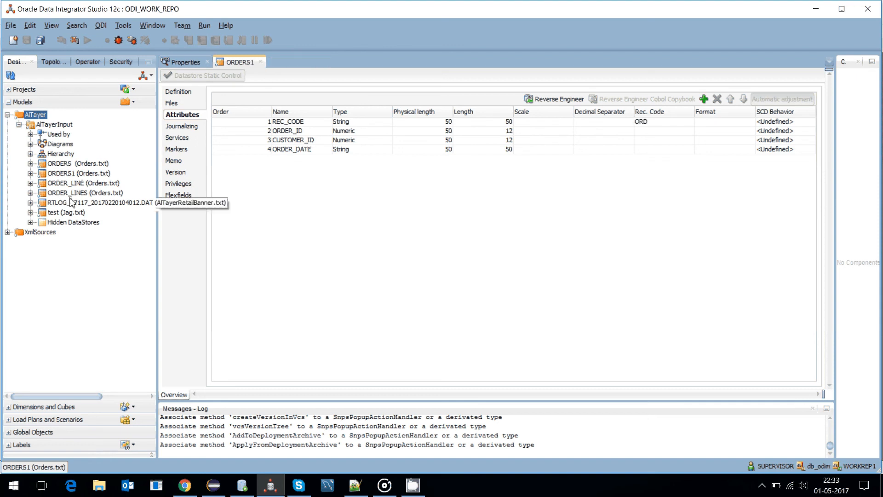
- Open the ORDER_LINES datastore and bring up its attribute list
{"action": "right_click", "coordinate": [86, 193]}
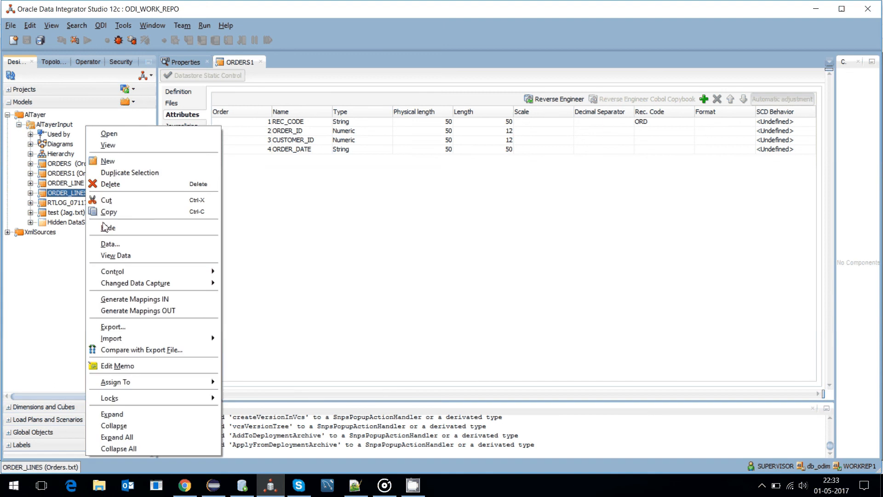
{"action": "left_click", "coordinate": [133, 134]}
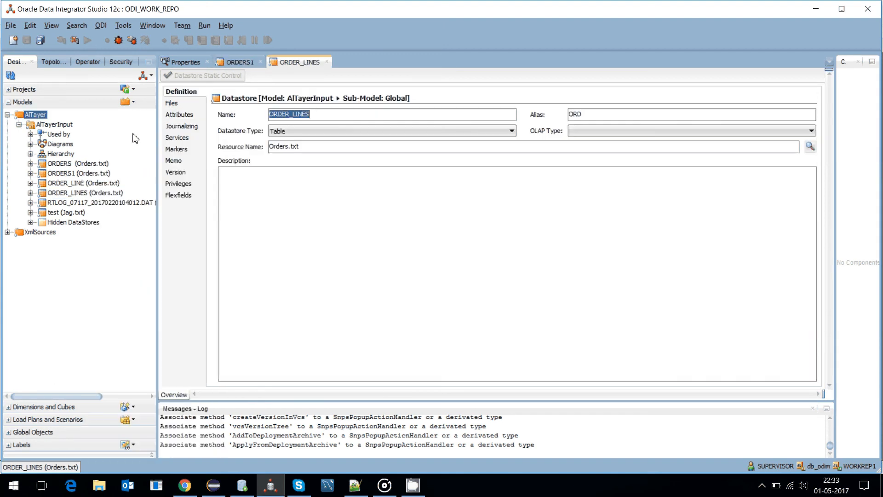
{"action": "left_click", "coordinate": [173, 103]}
{"action": "left_click", "coordinate": [179, 113]}
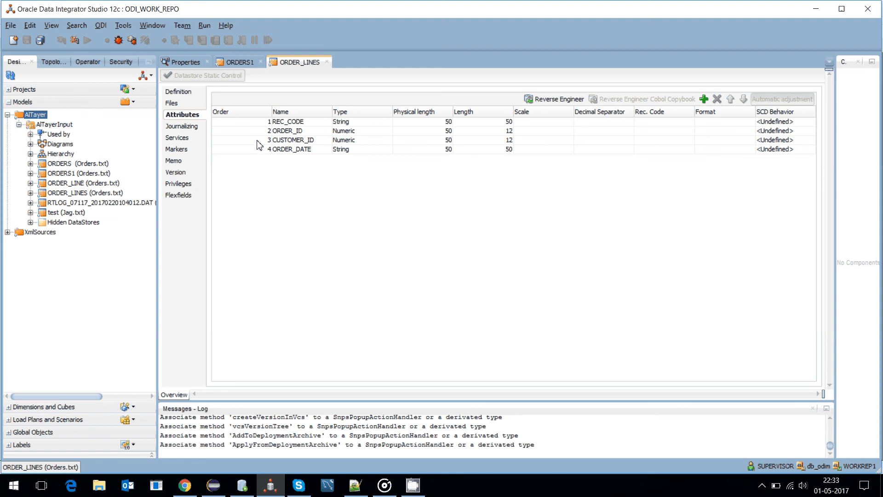
- Copy the field name LINE_ID from Orders.txt in Notepad++ and rename the CUSTOMER_ID attribute of ORDER_LINES to LINE_ID
{"action": "left_click", "coordinate": [354, 486]}
{"action": "double_click", "coordinate": [116, 160]}
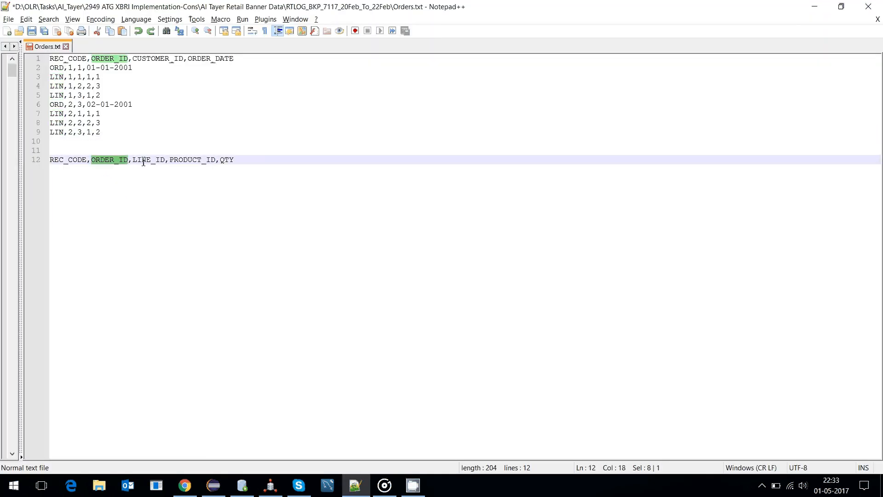
{"action": "double_click", "coordinate": [151, 160]}
{"action": "key", "text": "ctrl+c"}
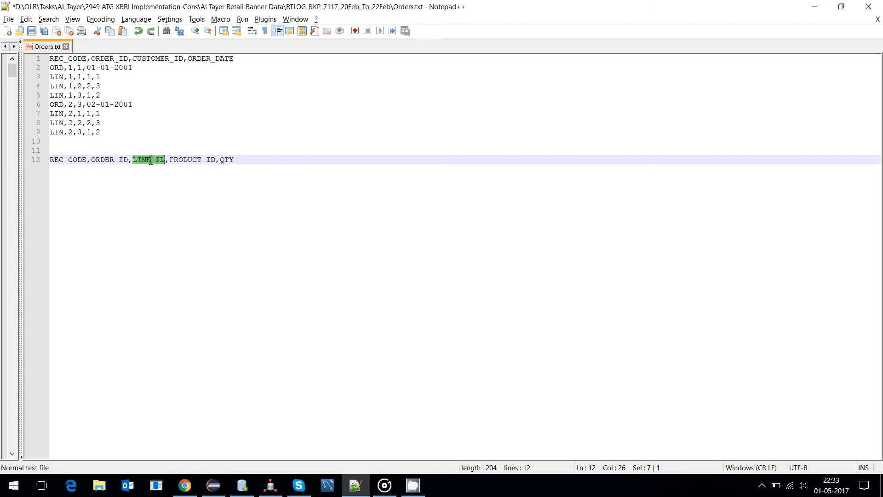
{"action": "key", "text": "alt+Tab"}
{"action": "double_click", "coordinate": [289, 140]}
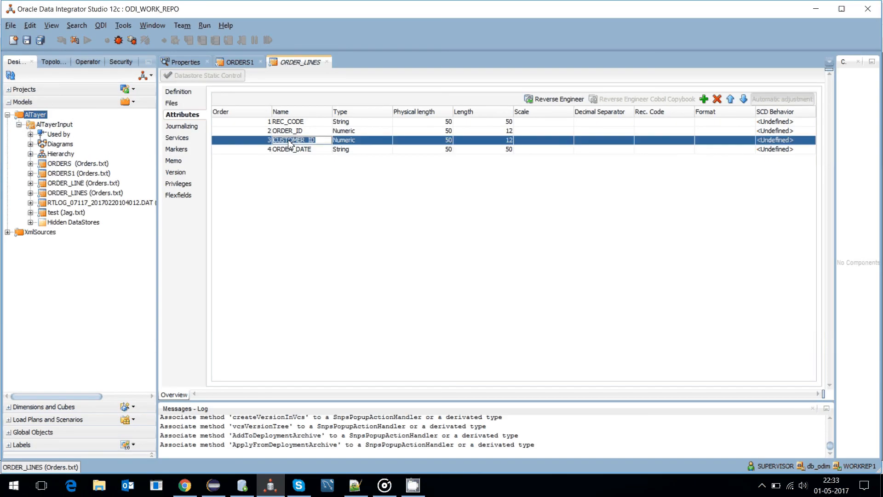
{"action": "key", "text": "Right"}
{"action": "key", "text": "alt+Tab"}
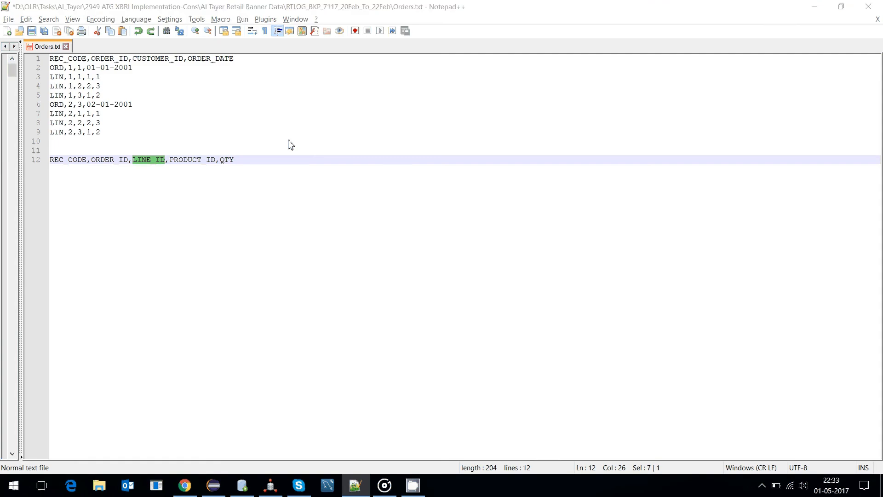
{"action": "key", "text": "alt+Tab"}
{"action": "double_click", "coordinate": [289, 143]}
{"action": "key", "text": "ctrl+v"}
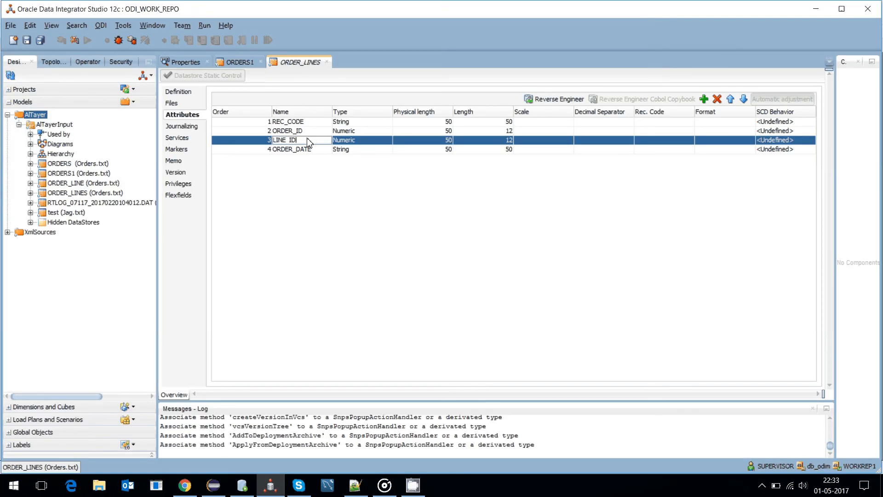
- Copy the field name PRODUCT_ID from Orders.txt in Notepad++ and rename the ORDER_DATE attribute of ORDER_LINES to PRODUCT_ID
{"action": "key", "text": "alt+Tab"}
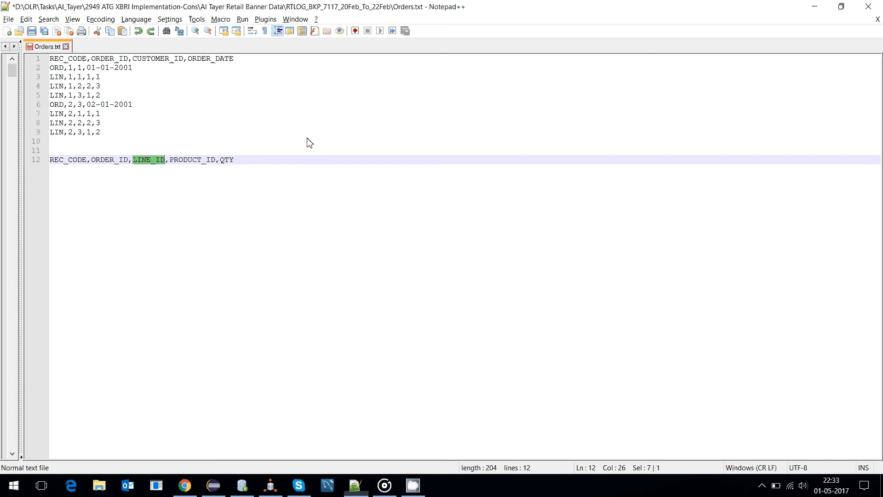
{"action": "double_click", "coordinate": [197, 160]}
{"action": "triple_click", "coordinate": [197, 163]}
{"action": "double_click", "coordinate": [196, 162]}
{"action": "key", "text": "ctrl+c"}
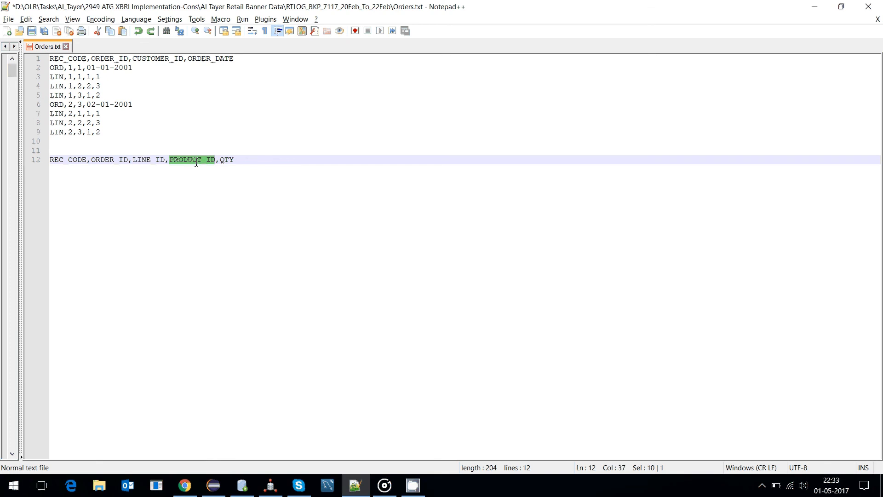
{"action": "key", "text": "alt+Tab"}
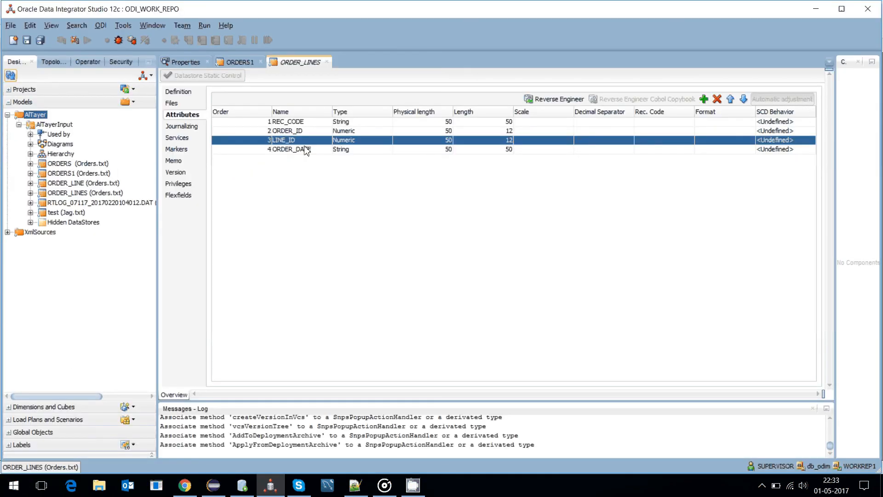
{"action": "double_click", "coordinate": [303, 149]}
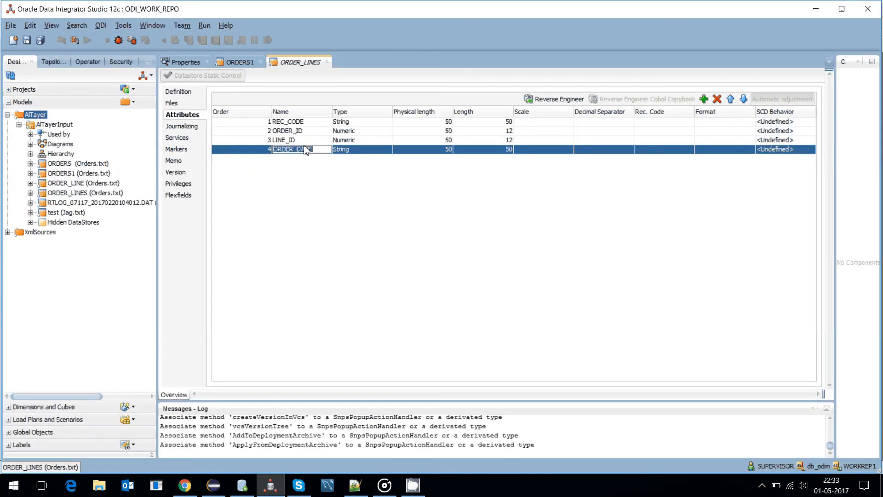
{"action": "key", "text": "ctrl+v"}
- Check the last field name in Orders.txt in Notepad++ and add a fifth attribute named QTY to ORDER_LINES
{"action": "key", "text": "alt+Tab"}
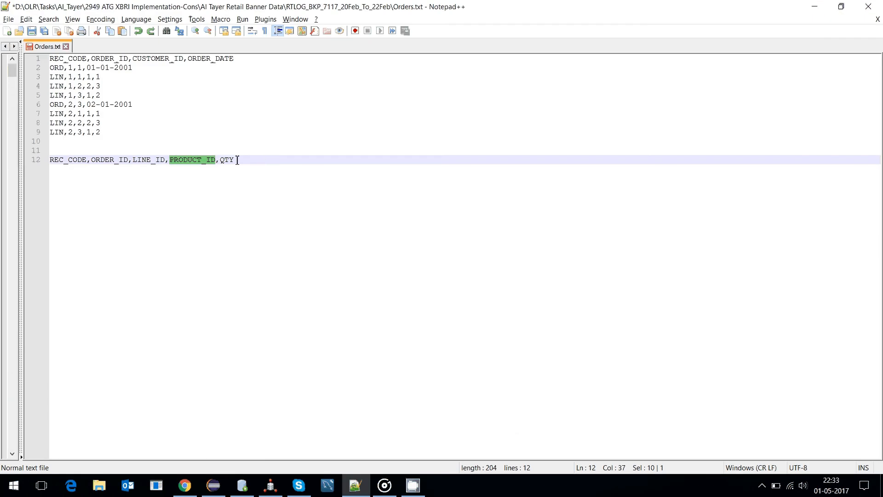
{"action": "left_click", "coordinate": [236, 160]}
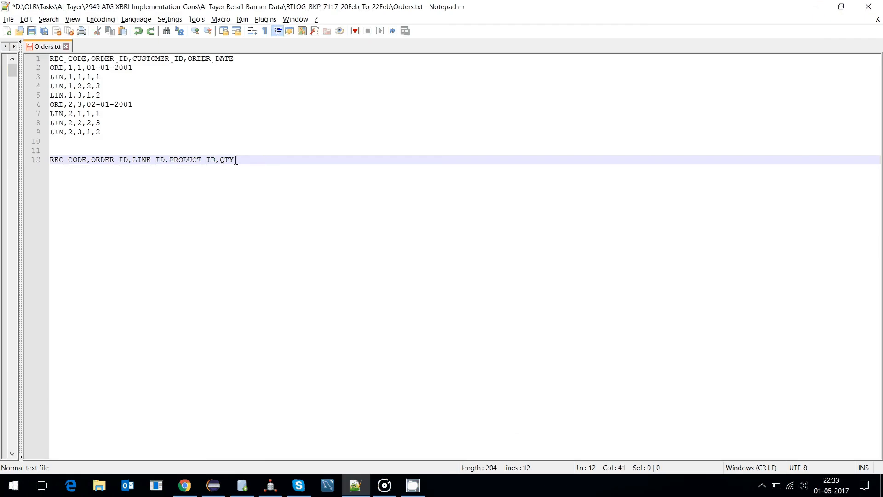
{"action": "double_click", "coordinate": [227, 160]}
{"action": "key", "text": "alt+Tab"}
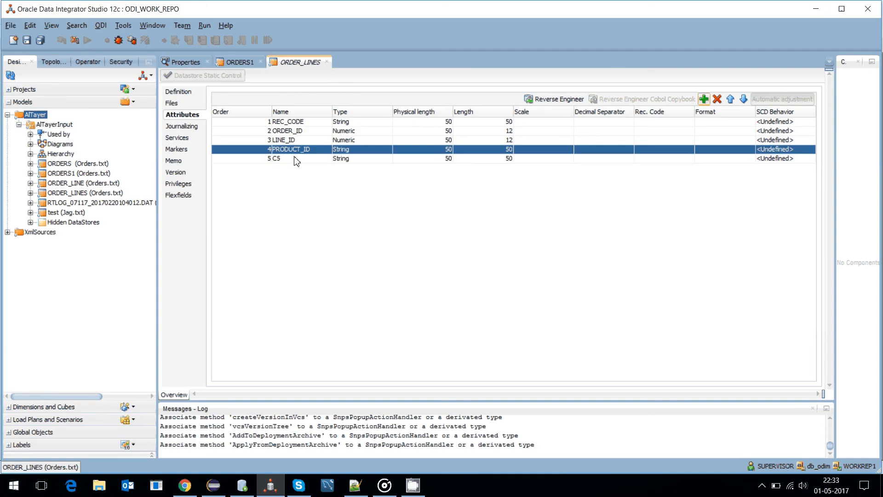
{"action": "double_click", "coordinate": [296, 159]}
{"action": "type", "text": "QTY"}
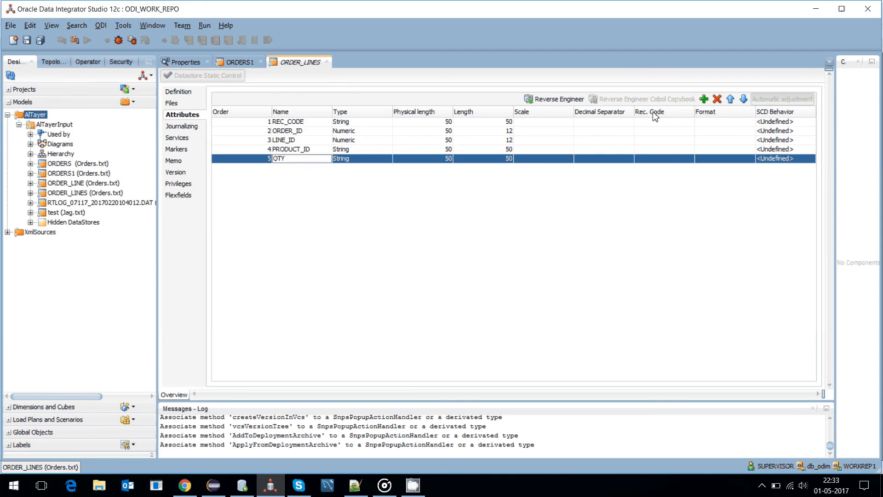
- Set the record code of the REC_CODE attribute in ORDER_LINES to LIN and save the datastore
{"action": "left_click", "coordinate": [651, 121]}
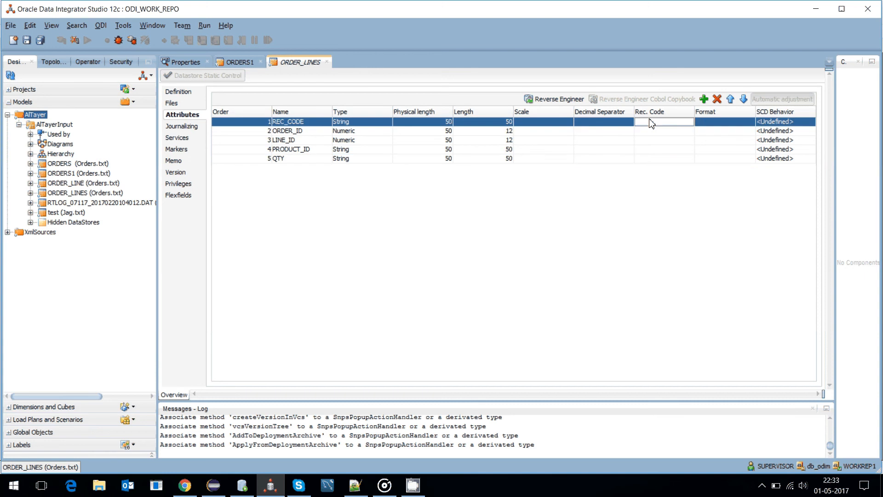
{"action": "type", "text": "LIN"}
{"action": "left_click", "coordinate": [26, 44]}
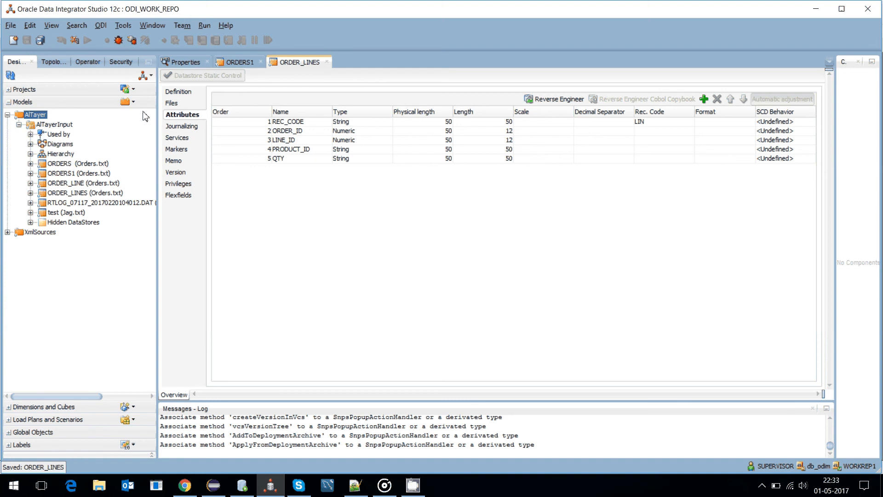
- View the data of the ORDER_LINES datastore and check the record codes from the first to the last row
{"action": "left_click", "coordinate": [74, 194]}
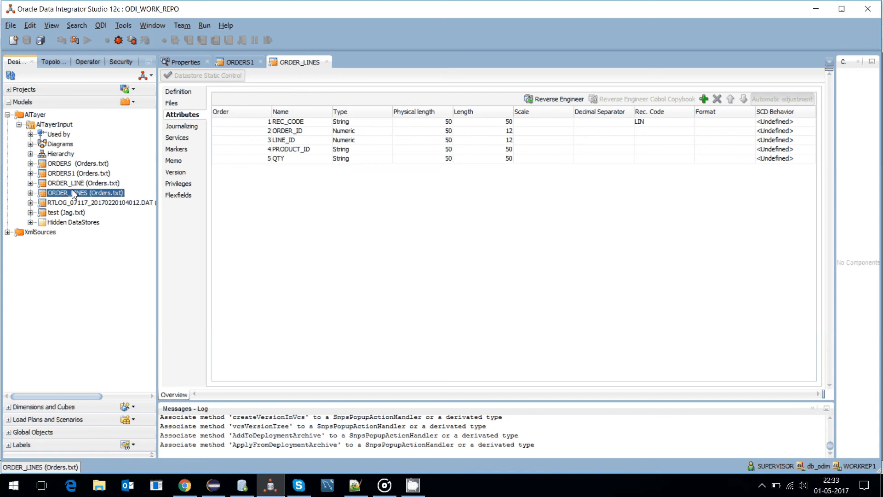
{"action": "right_click", "coordinate": [74, 193]}
{"action": "left_click", "coordinate": [132, 256]}
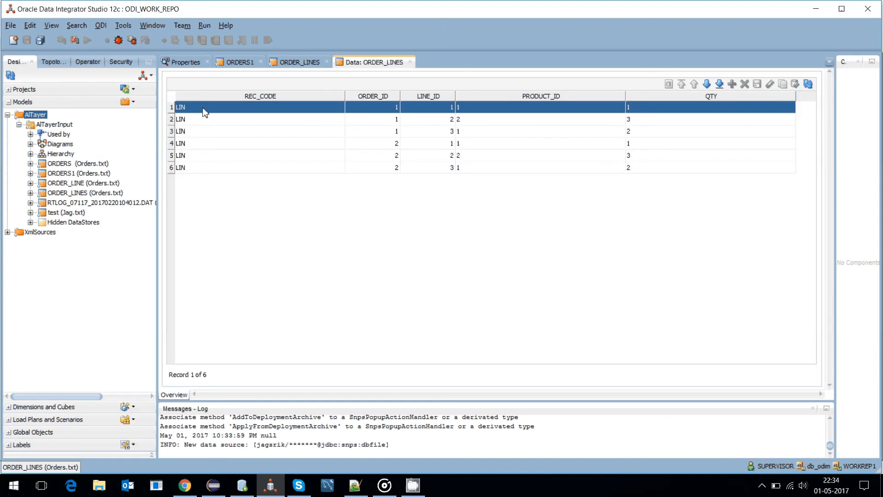
{"action": "left_click", "coordinate": [214, 167]}
{"action": "left_click", "coordinate": [215, 107]}
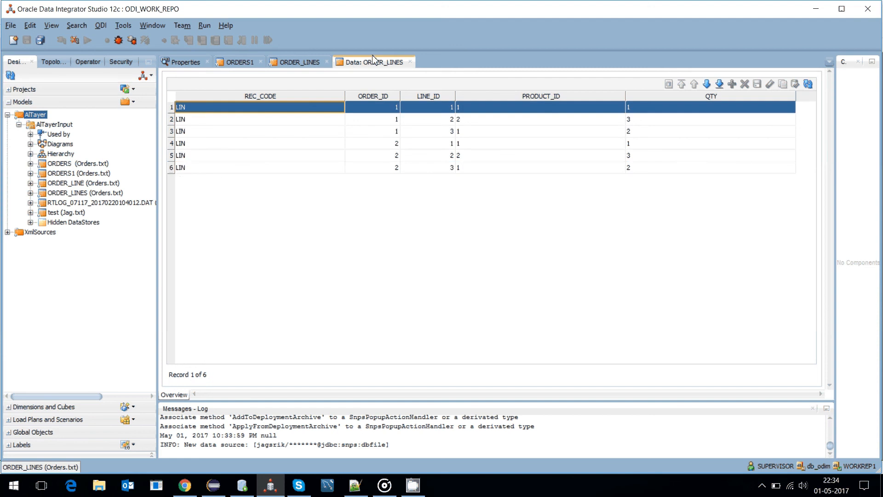
- Review the ORDERS1 attributes, view that datastore's data and check its order records
{"action": "left_click", "coordinate": [241, 63]}
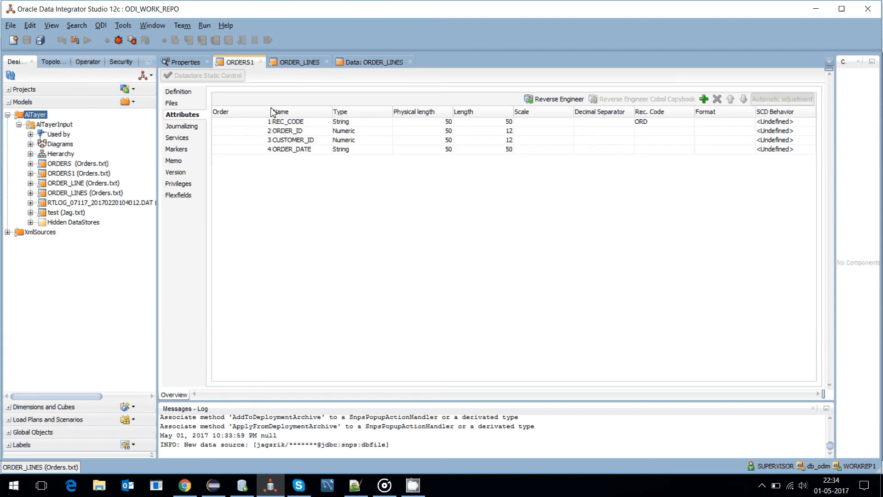
{"action": "left_click", "coordinate": [86, 162]}
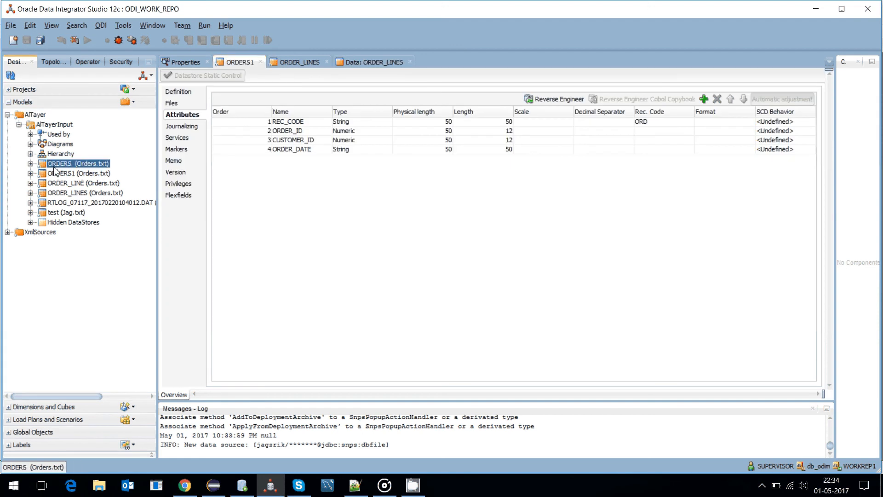
{"action": "right_click", "coordinate": [86, 163]}
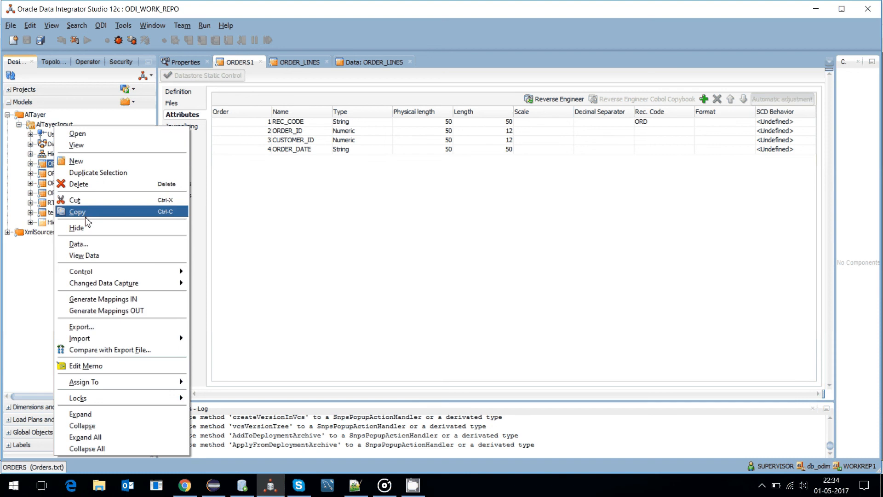
{"action": "right_click", "coordinate": [48, 171]}
{"action": "left_click", "coordinate": [77, 255]}
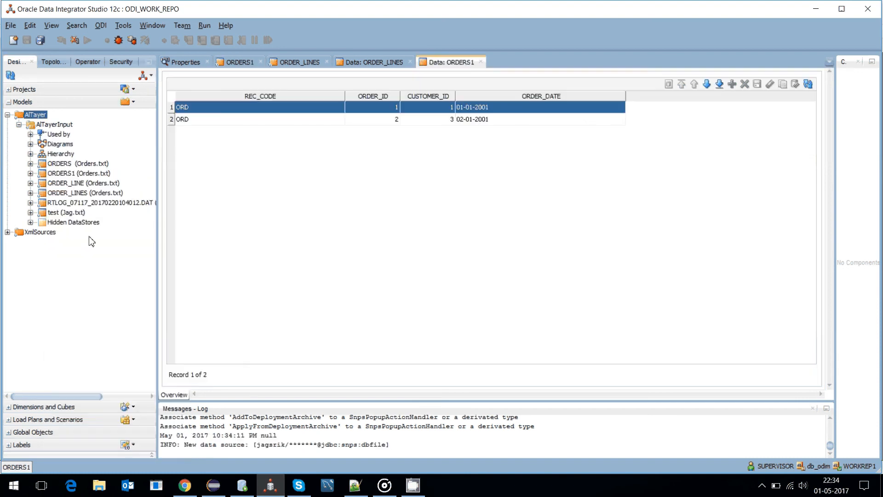
{"action": "left_click", "coordinate": [284, 118]}
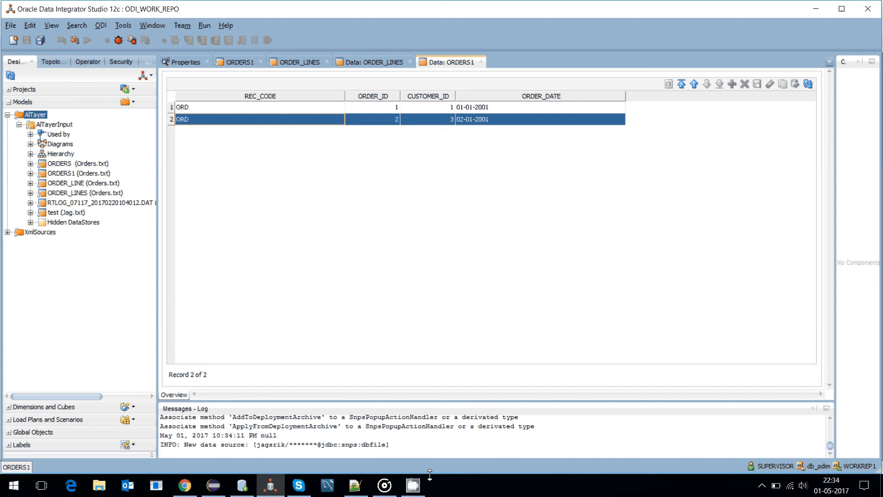
{"action": "left_click", "coordinate": [762, 485]}
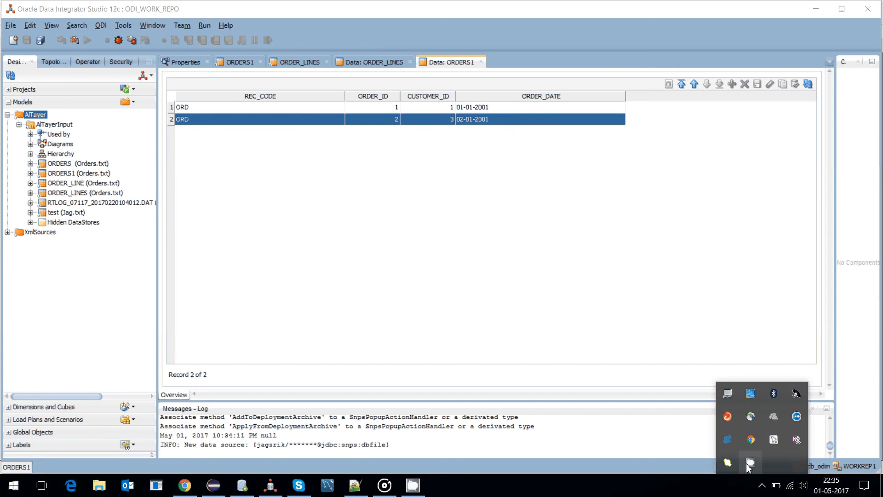
{"action": "left_click", "coordinate": [750, 467]}
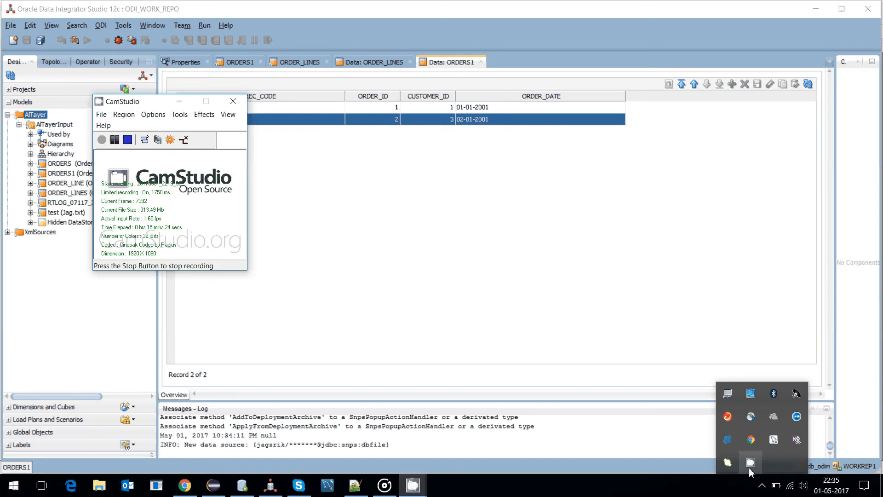